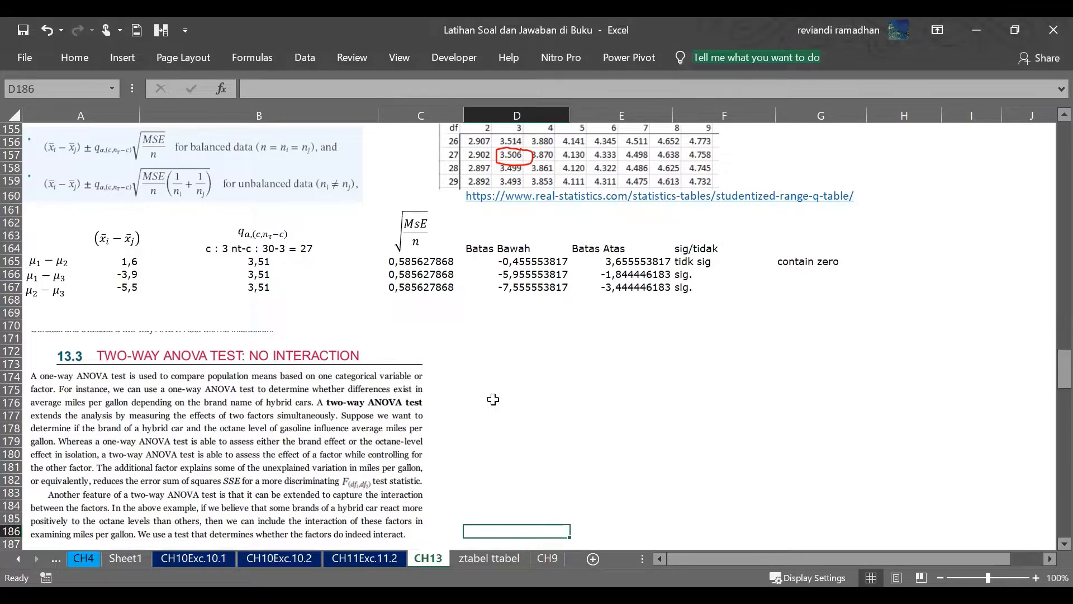
Read the section 13.3 explanation of the two-way ANOVA test without interaction.
key(Down)
key(Down)
key(Down)
key(Down)
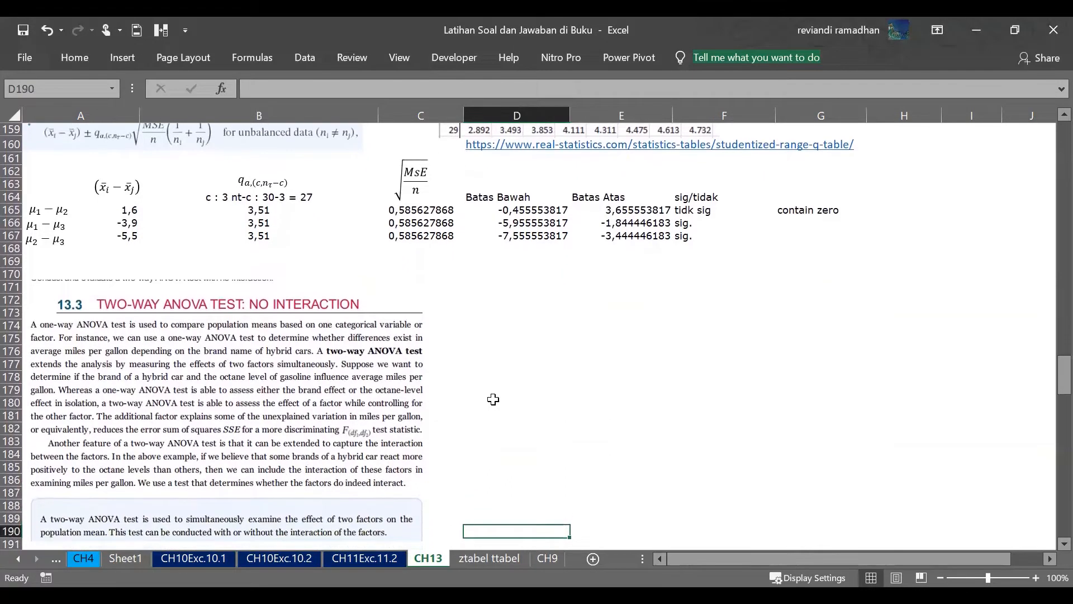
key(Down)
key(Down)
key(Down)
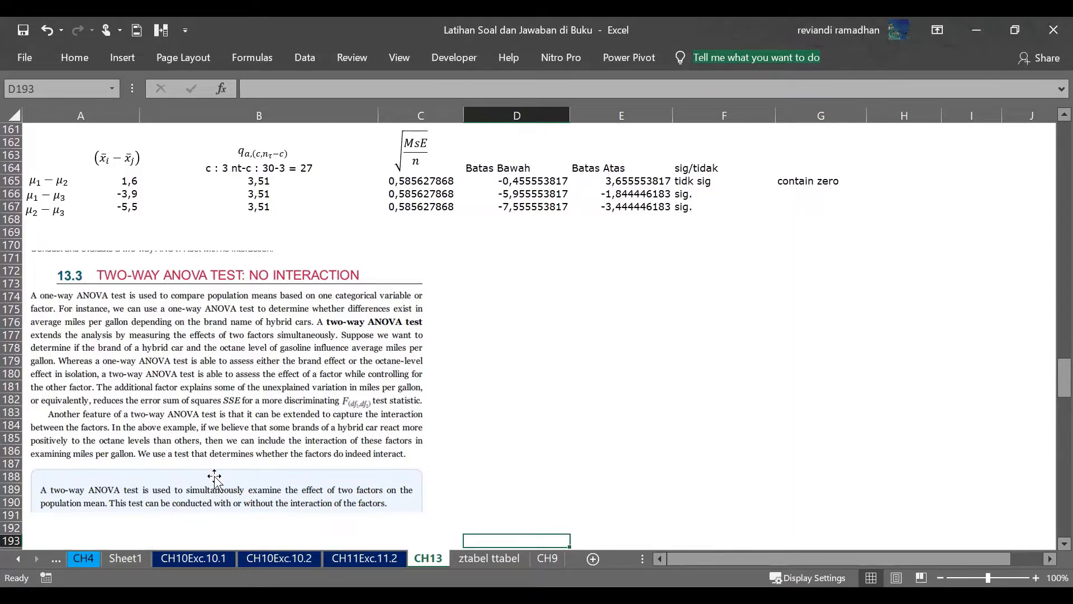
scroll(215, 476, down, 2)
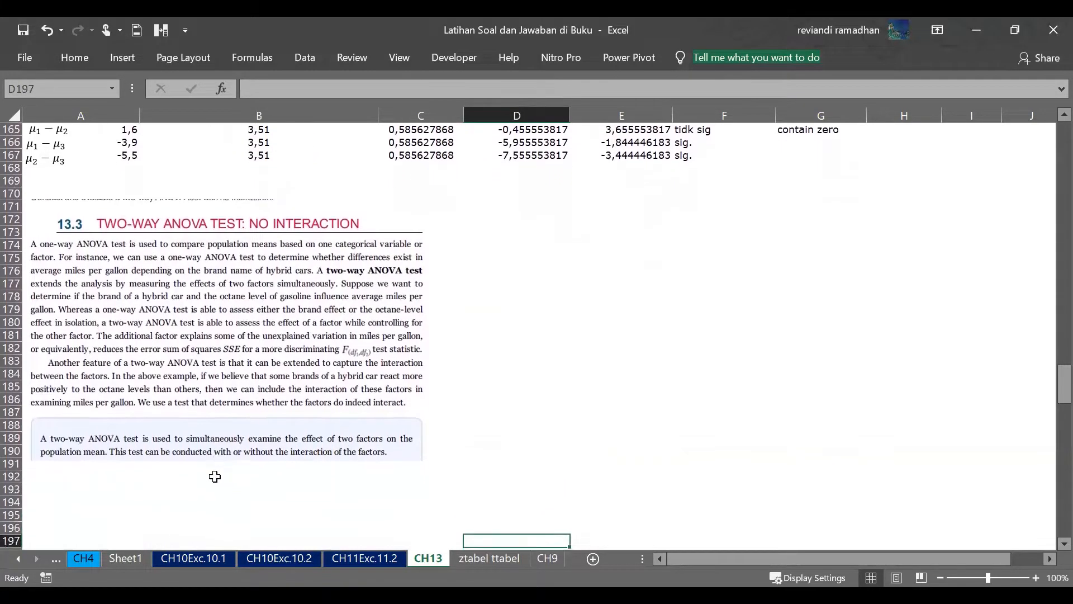
scroll(215, 476, down, 3)
click(298, 315)
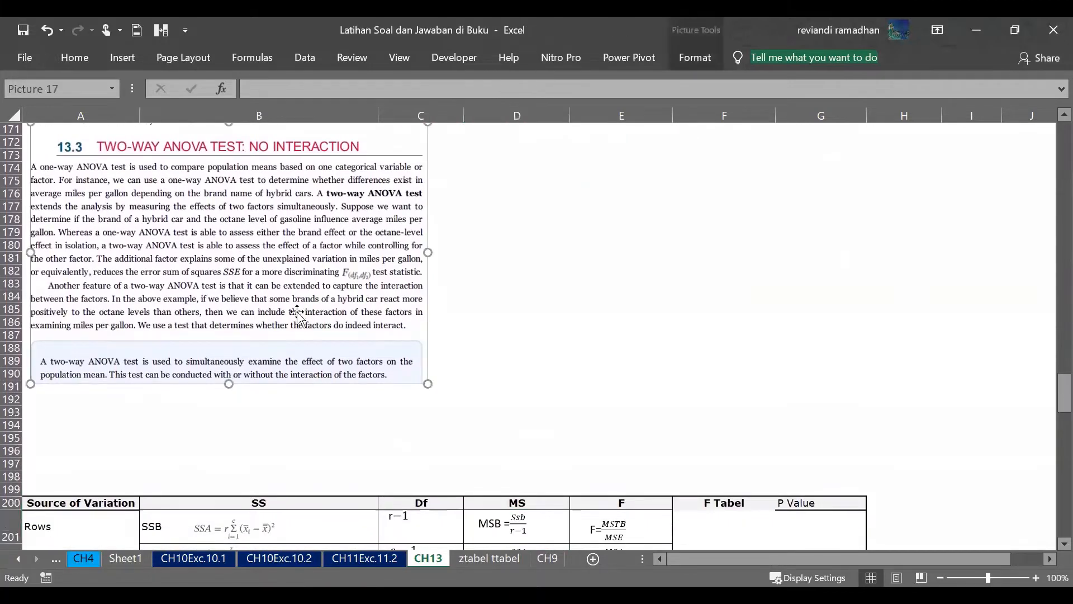
click(537, 311)
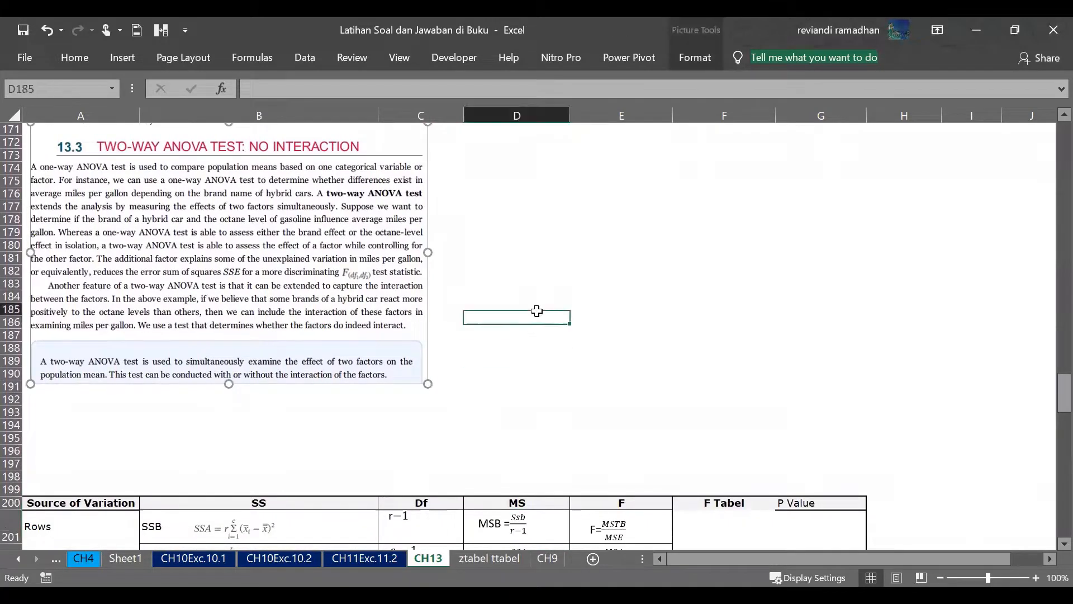
key(Down)
key(Down)
key(Down)
key(Down)
key(Down)
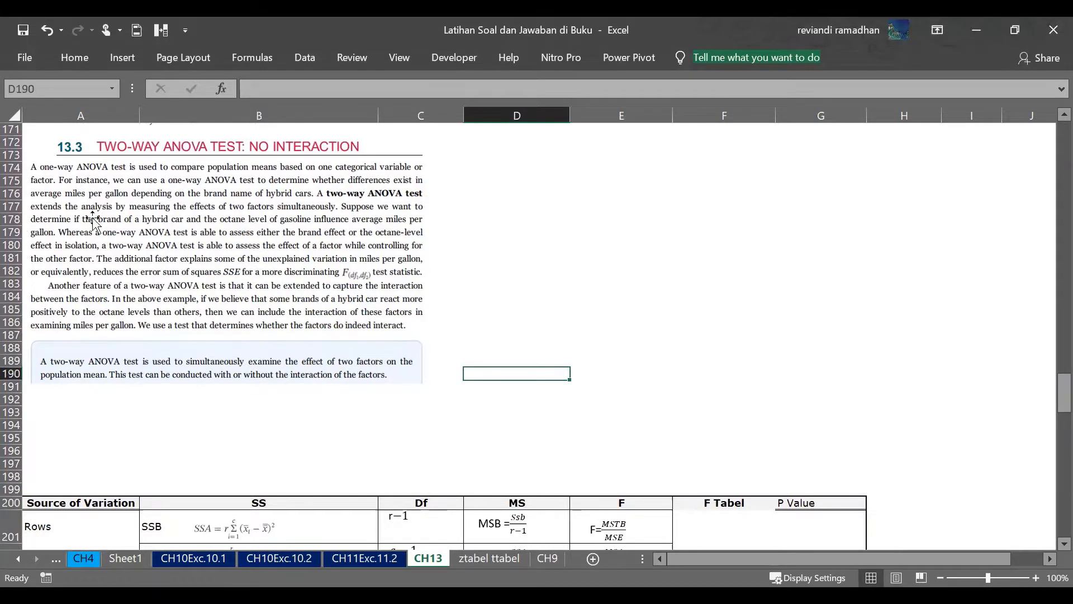
click(80, 421)
click(82, 408)
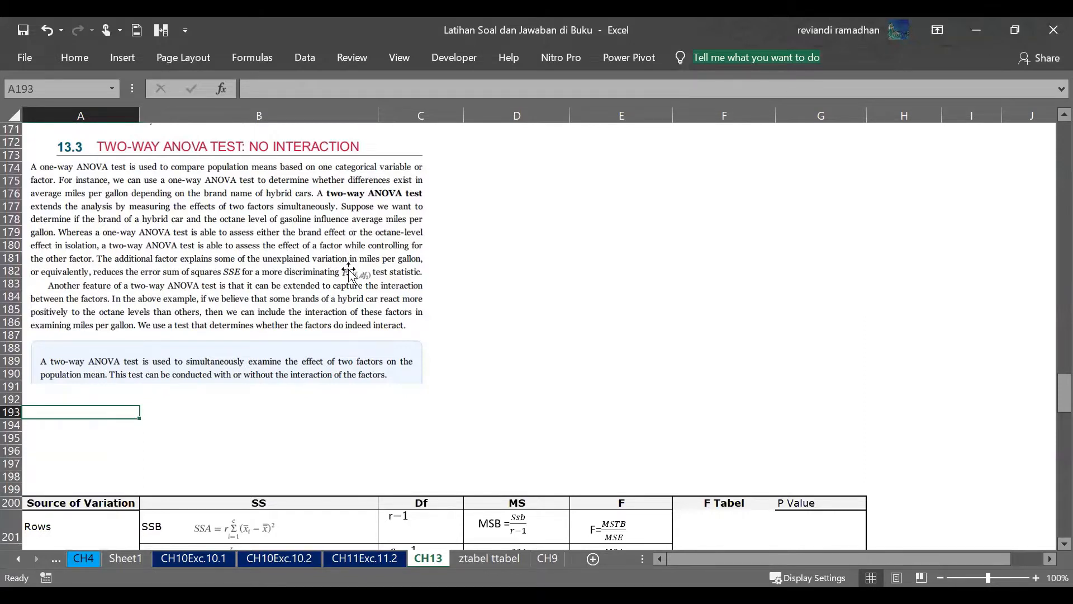
click(144, 407)
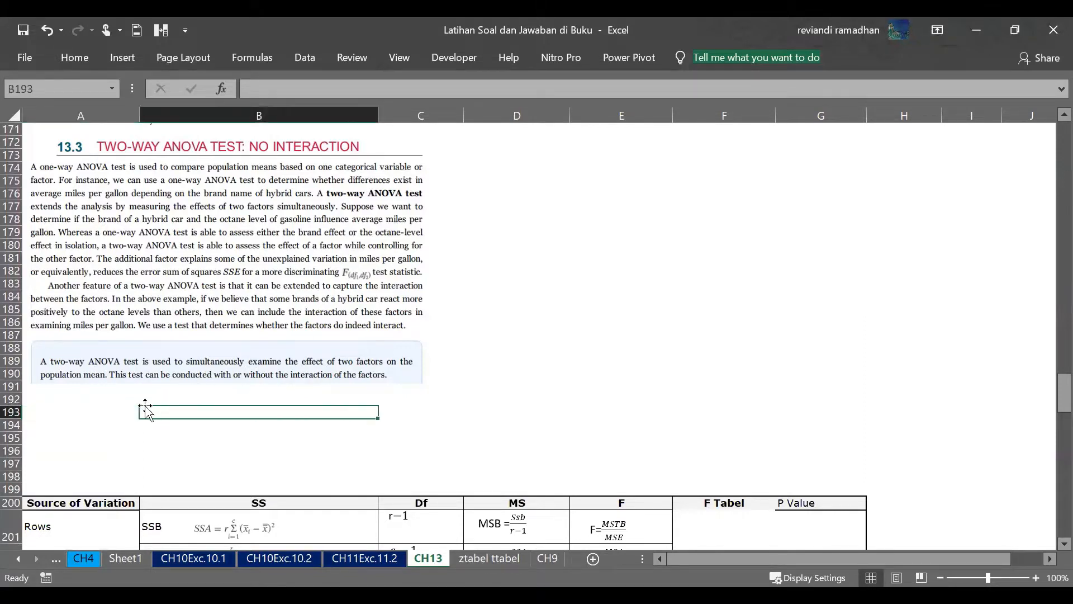
Examine the two-way ANOVA formula table below the section 13.3 text.
key(Down)
key(Down)
key(Down)
key(Down)
key(Down)
key(Down)
key(Down)
key(Down)
key(Down)
key(Down)
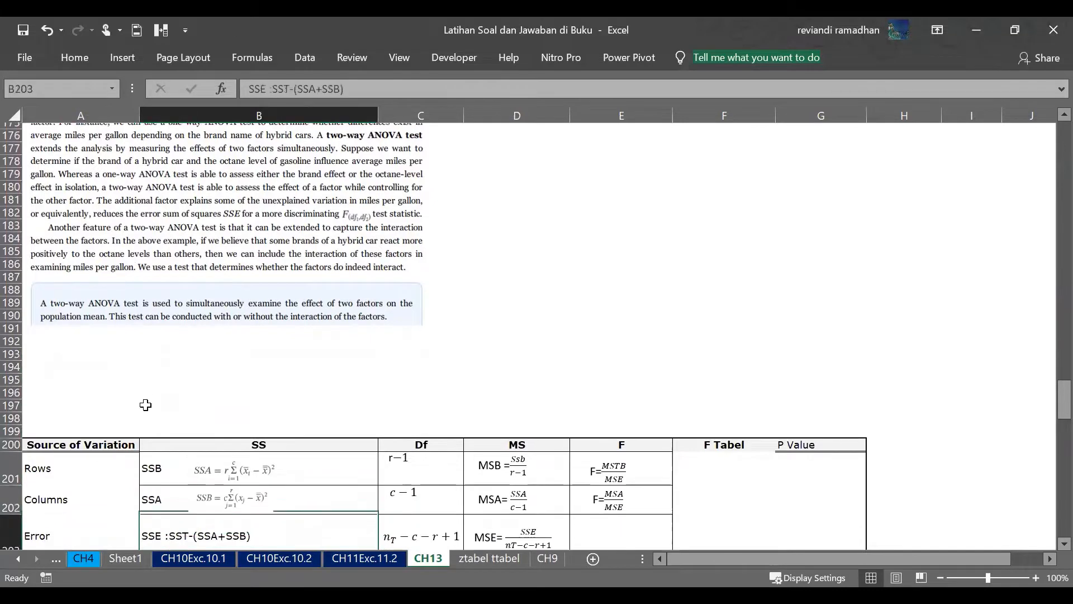
key(Down)
key(Down)
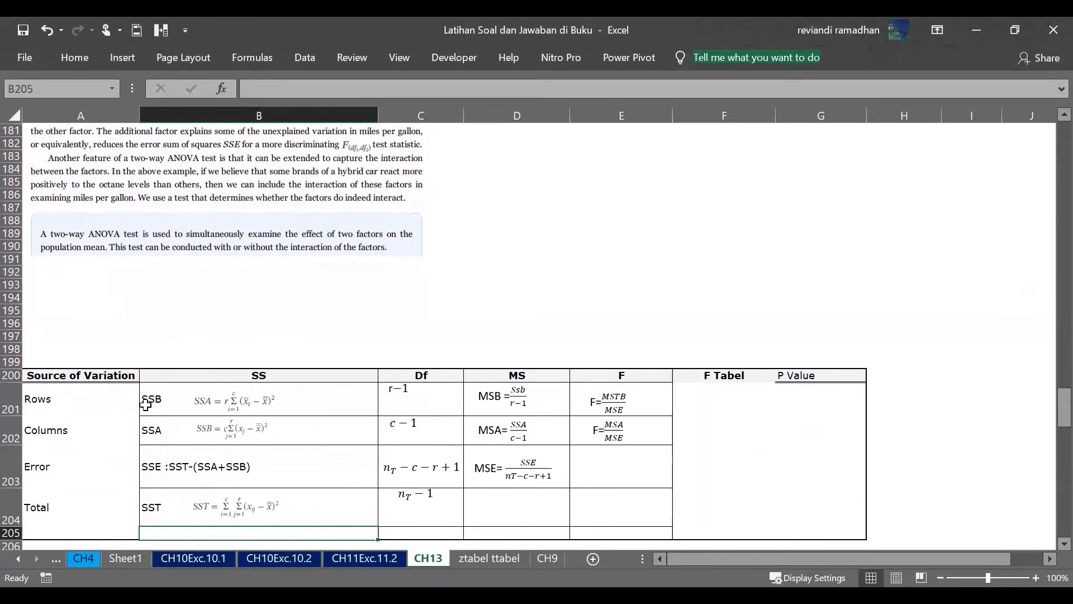
key(Down)
key(Down)
key(Down)
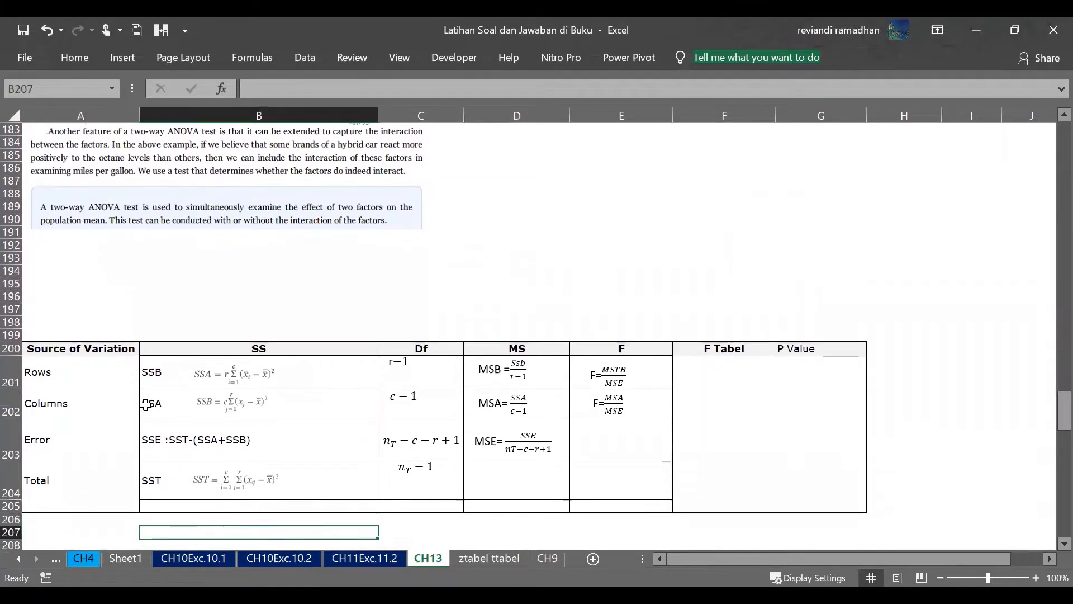
key(Up)
key(Up)
key(Up)
key(Up)
key(Up)
key(Up)
key(Up)
key(Up)
key(Up)
key(Up)
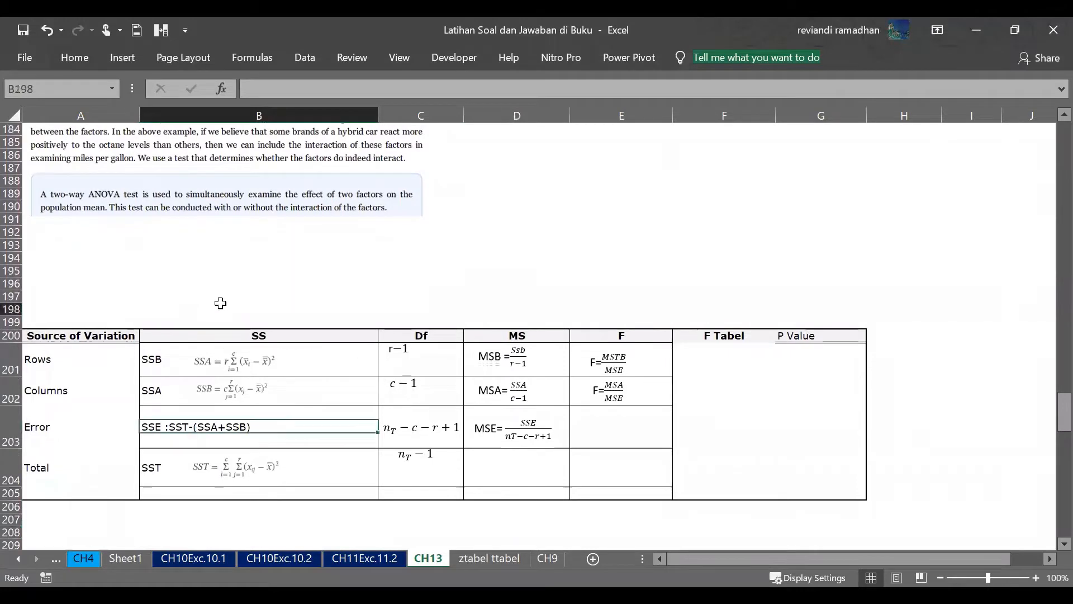
Review the Rows, Columns, Error and Total entries under Source of Variation in the ANOVA table.
click(101, 359)
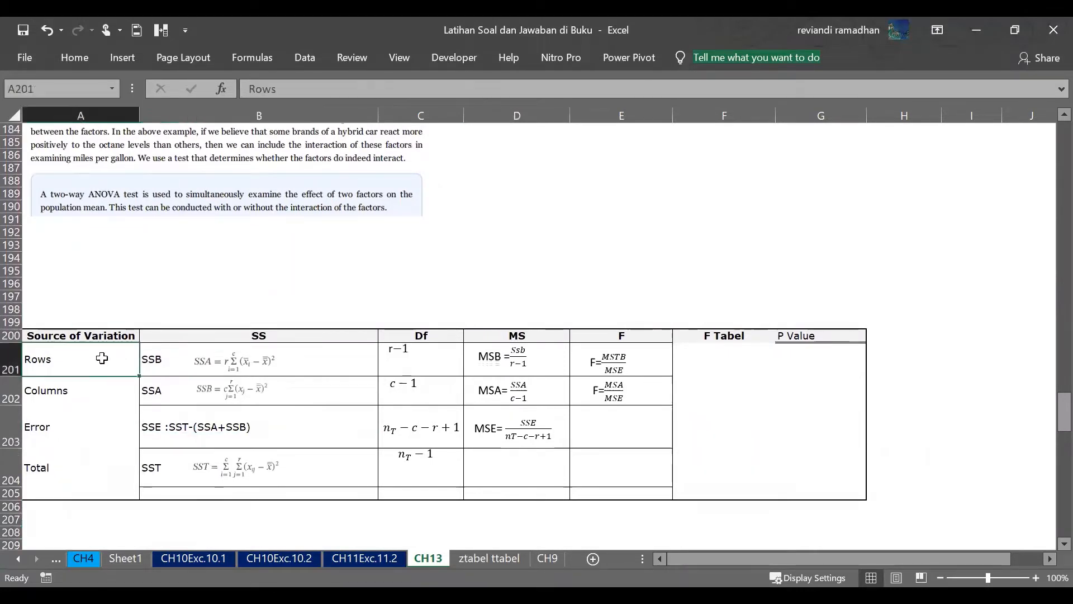
click(69, 393)
click(69, 426)
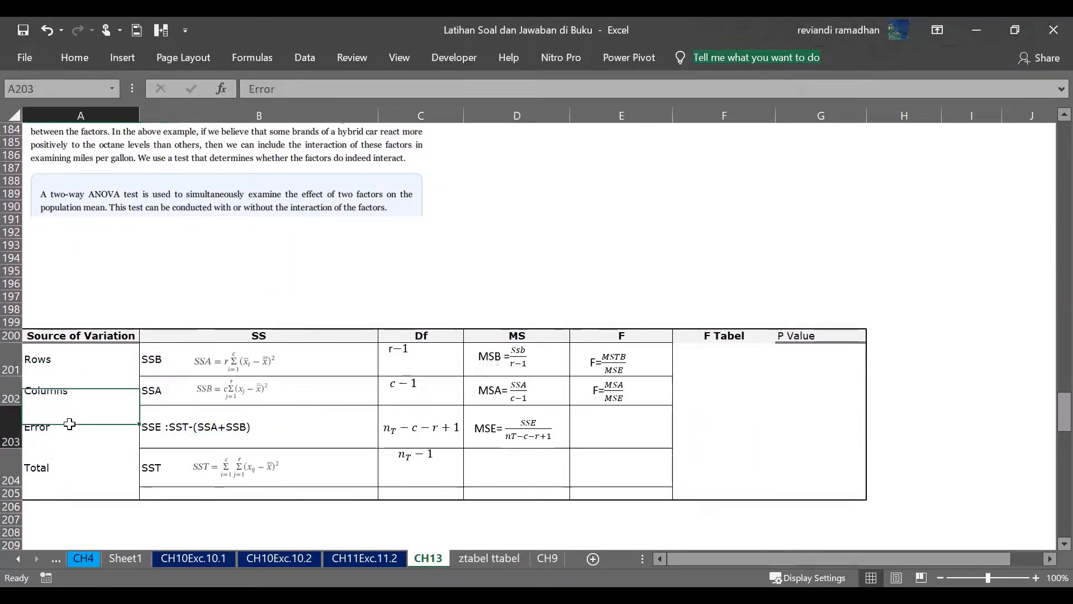
click(69, 468)
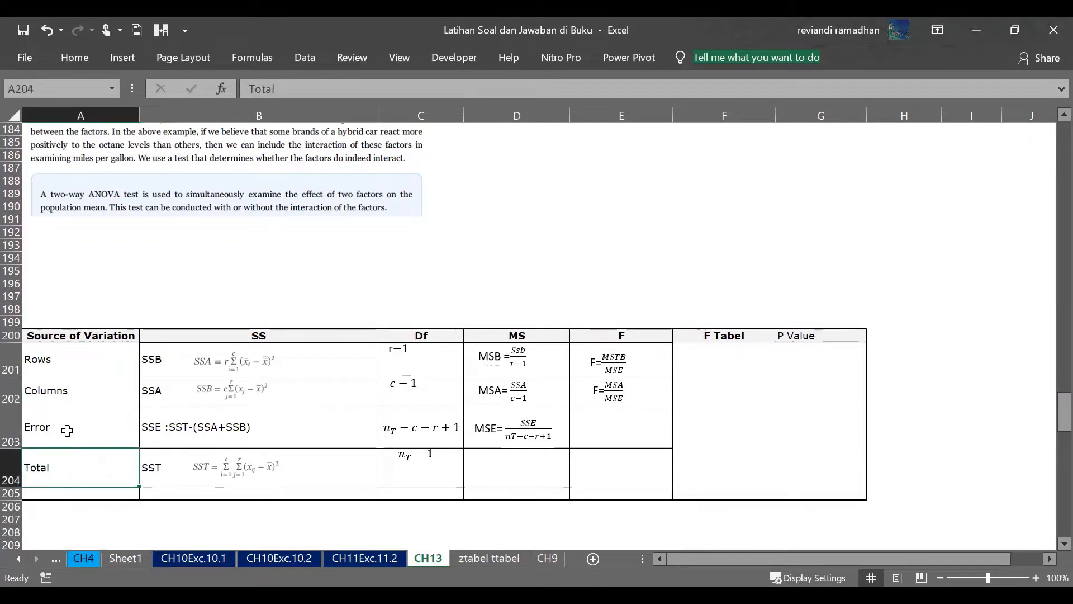
click(72, 366)
click(68, 390)
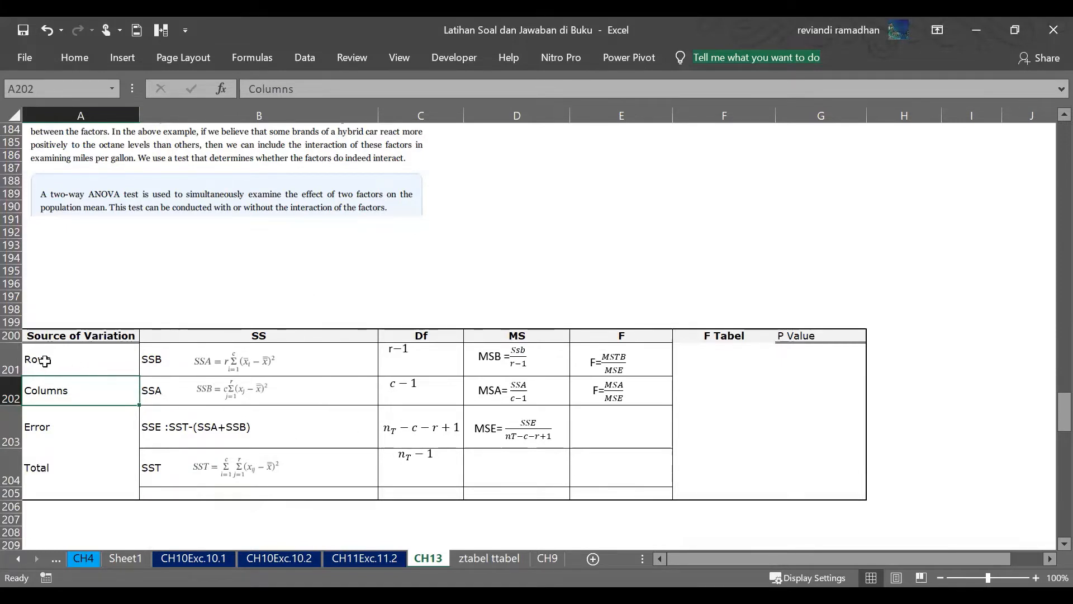
click(93, 434)
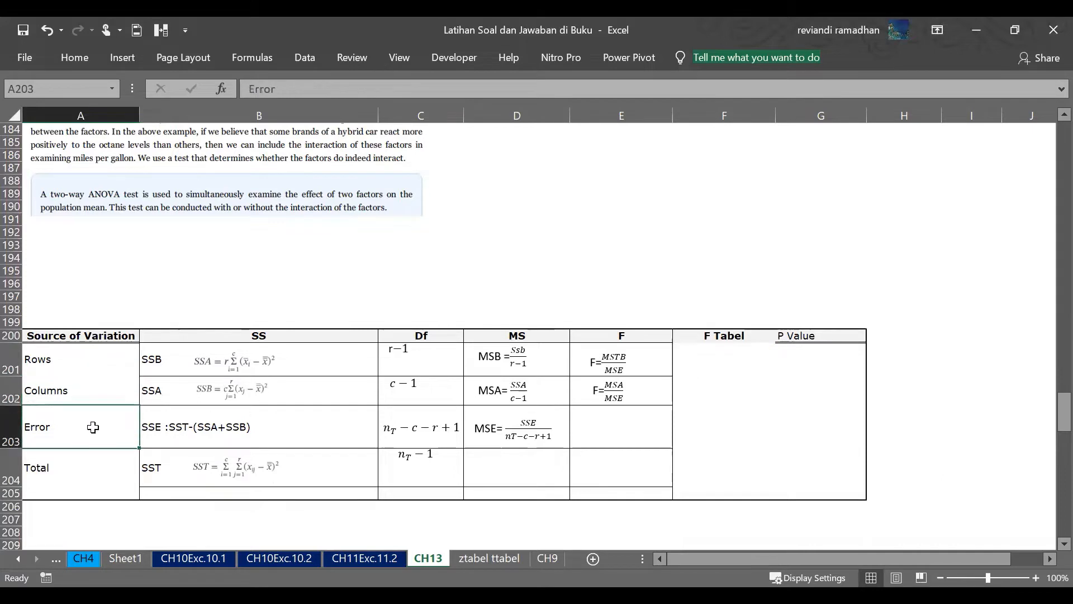
Examine the sum-of-squares formulas and degrees of freedom for the Rows and Columns sources.
click(276, 423)
click(270, 391)
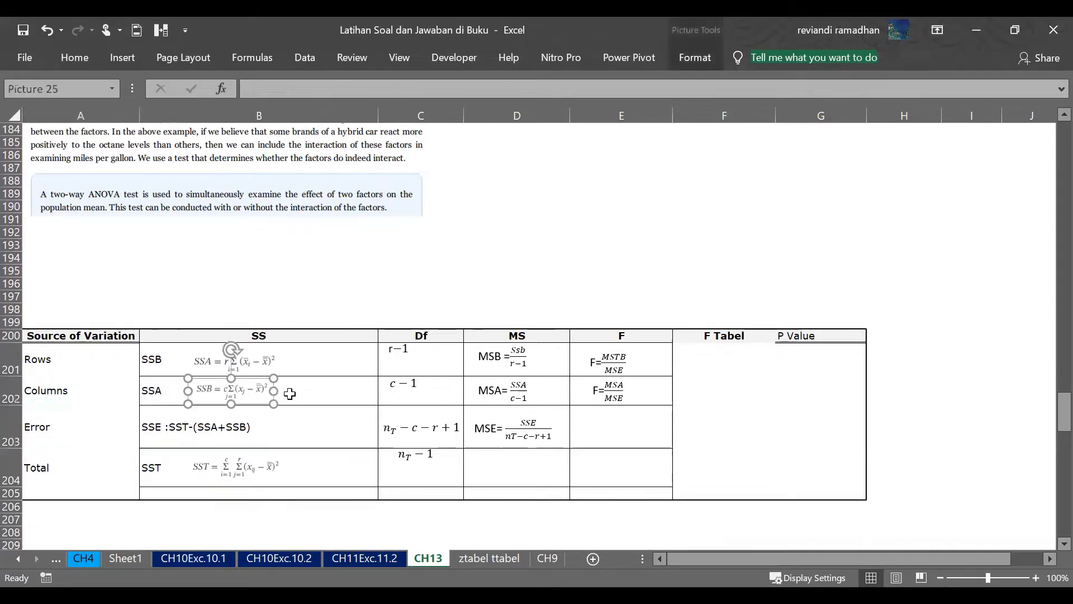
click(327, 361)
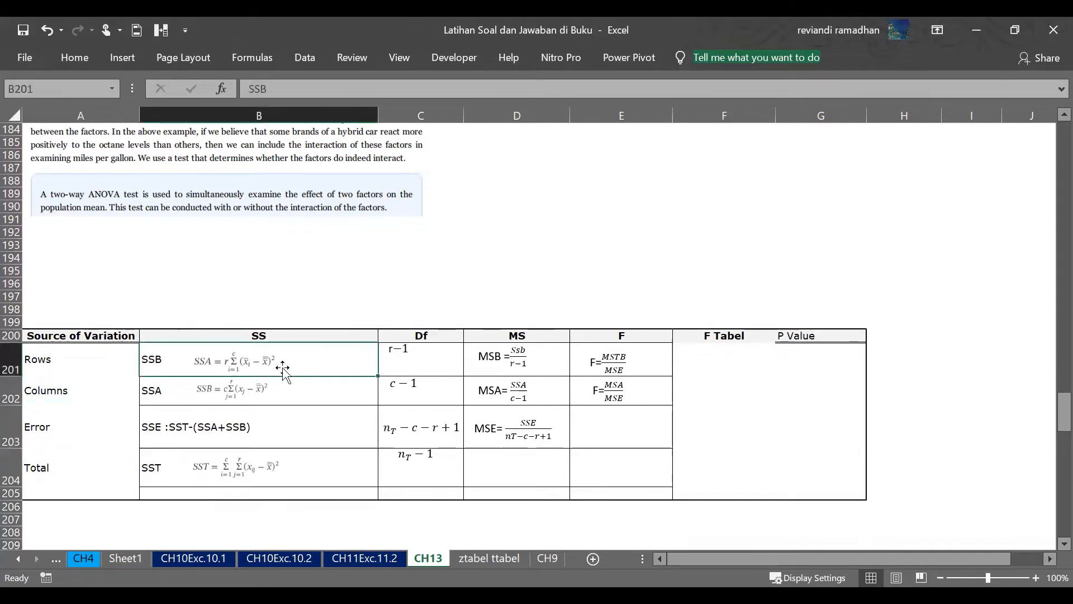
click(154, 311)
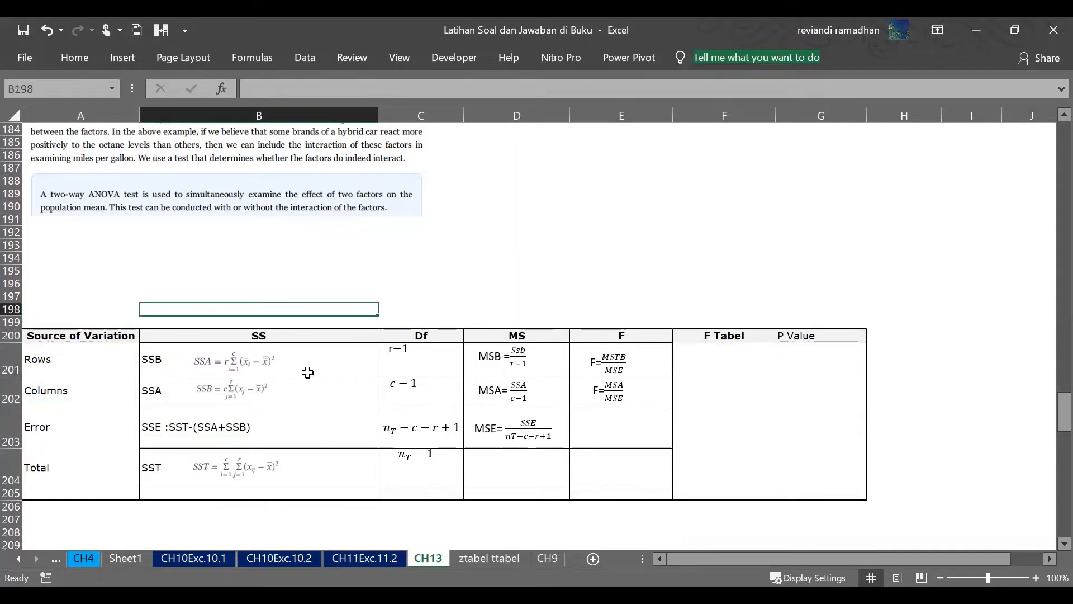
click(81, 367)
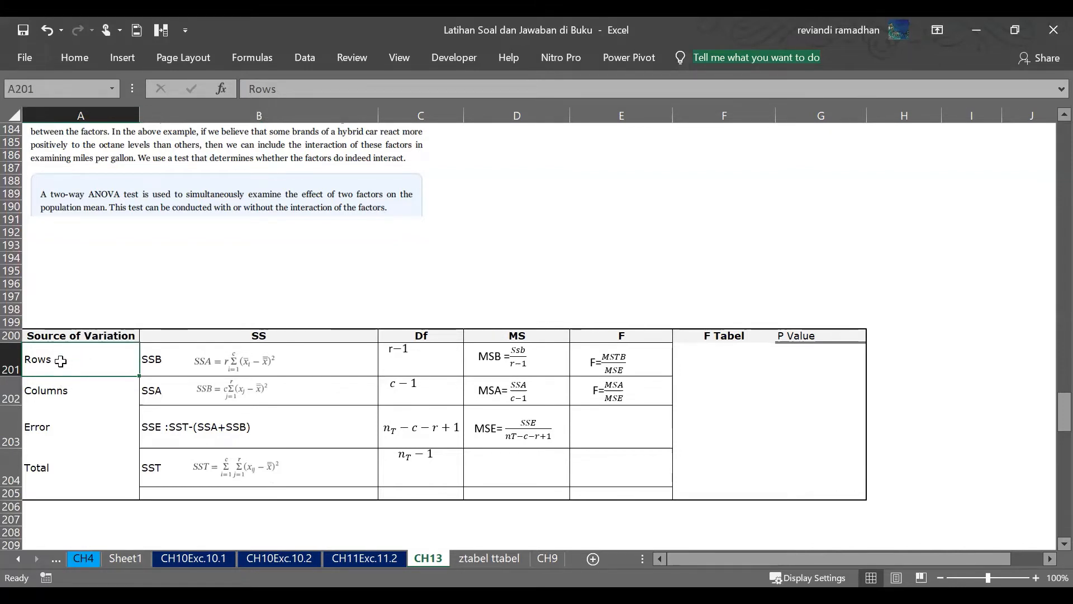
click(430, 355)
click(311, 359)
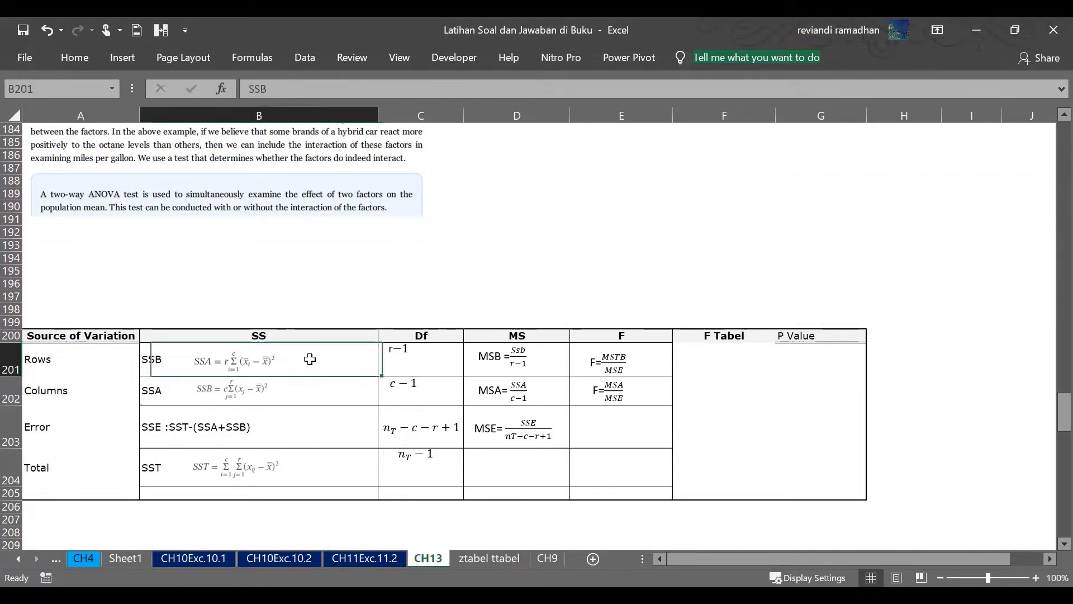
click(305, 391)
click(441, 397)
click(422, 369)
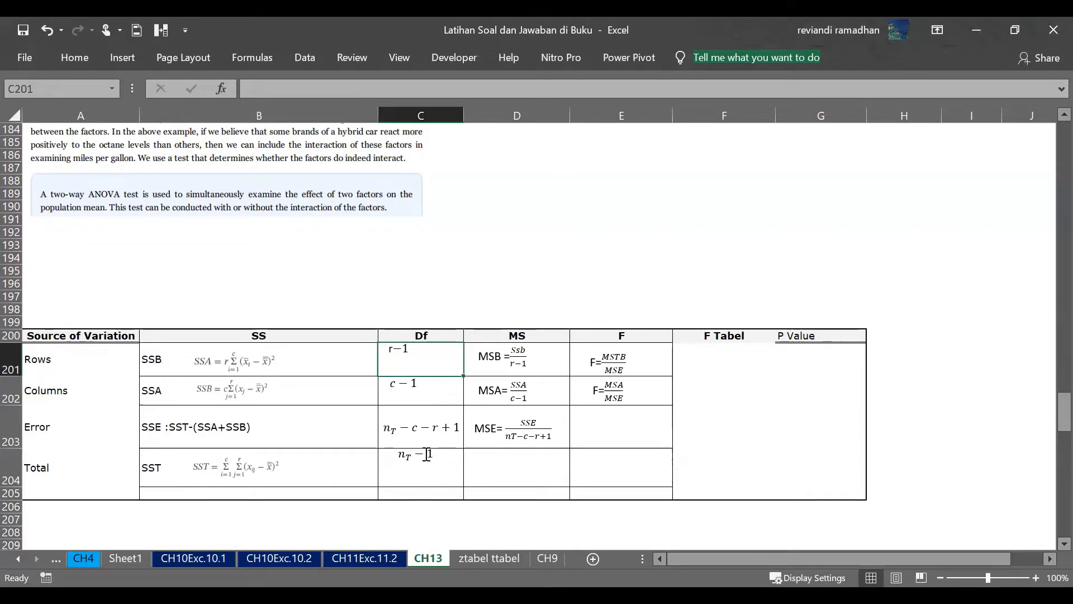
Review how the SS, Df, MS and F columns of the ANOVA table relate.
click(503, 456)
click(595, 441)
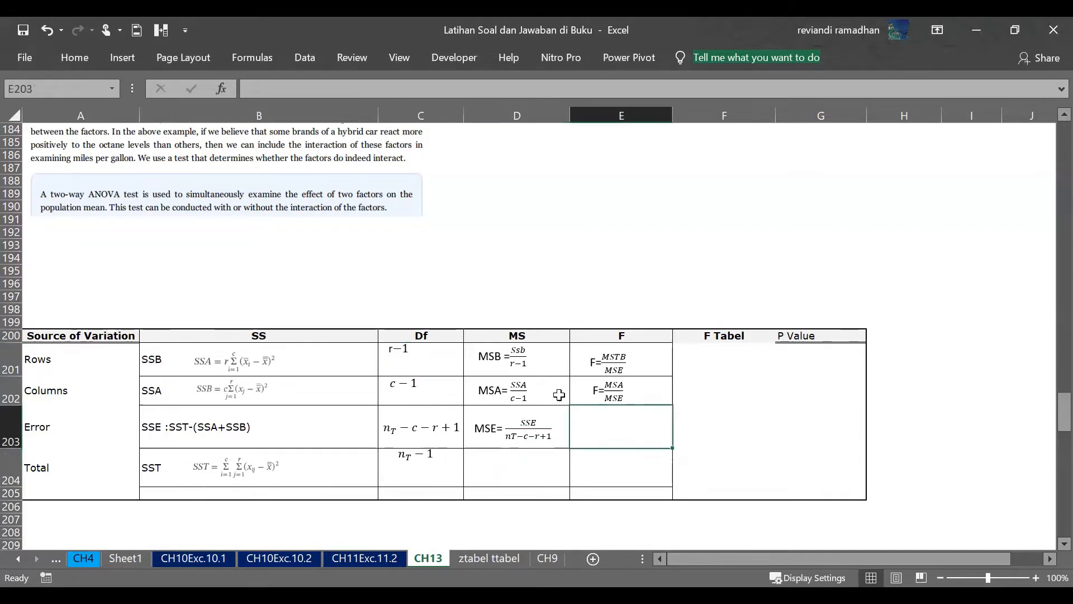
click(499, 334)
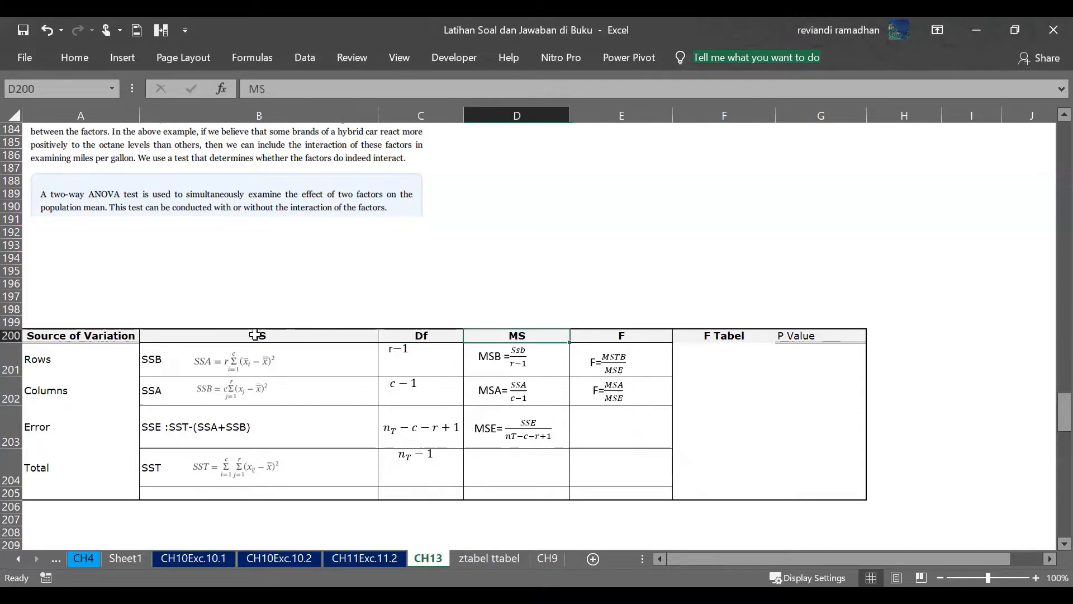
click(259, 334)
click(413, 335)
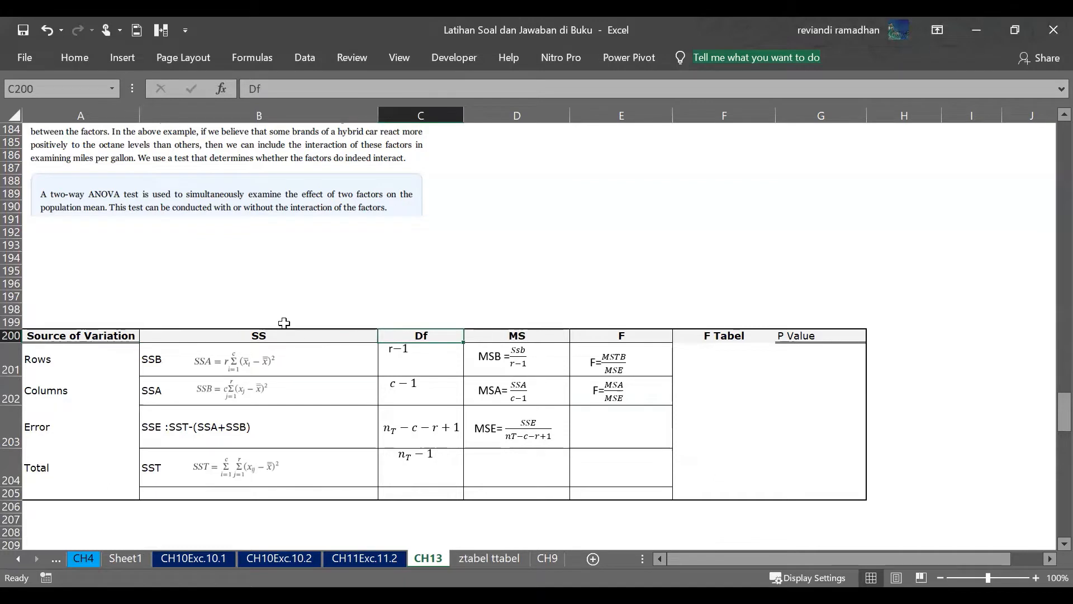
click(262, 334)
click(426, 337)
click(638, 336)
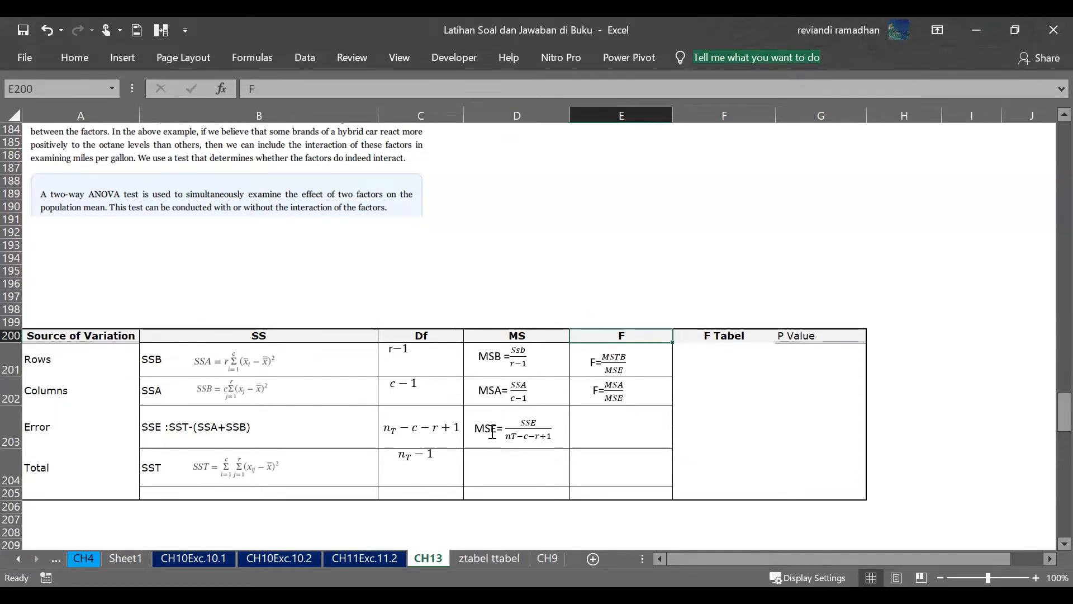
Compare the Rows, Columns and Error sources with their F and F Tabel cells.
click(91, 364)
click(99, 412)
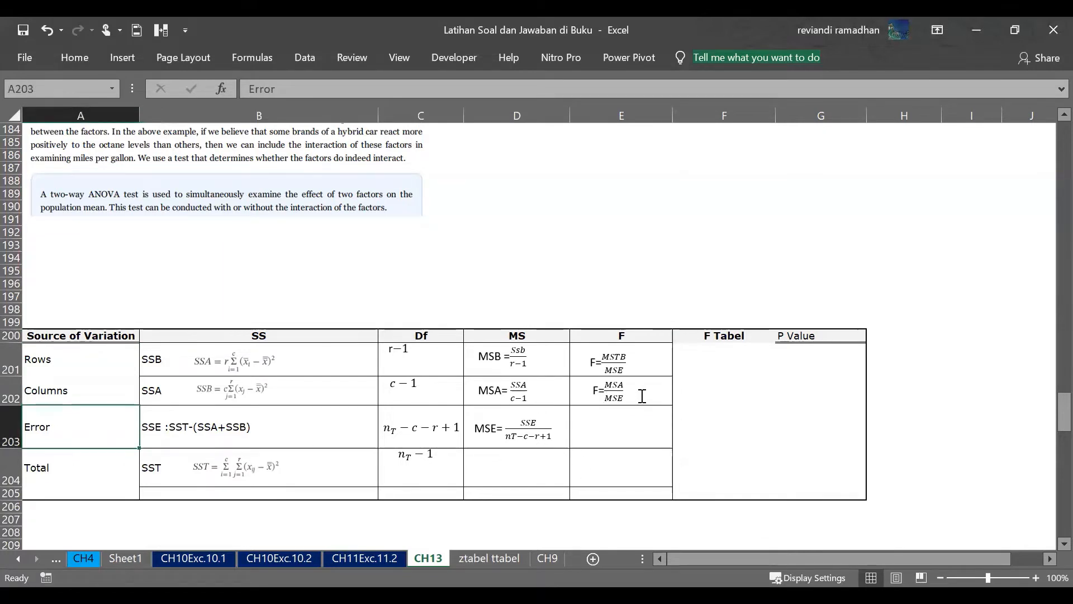
click(697, 394)
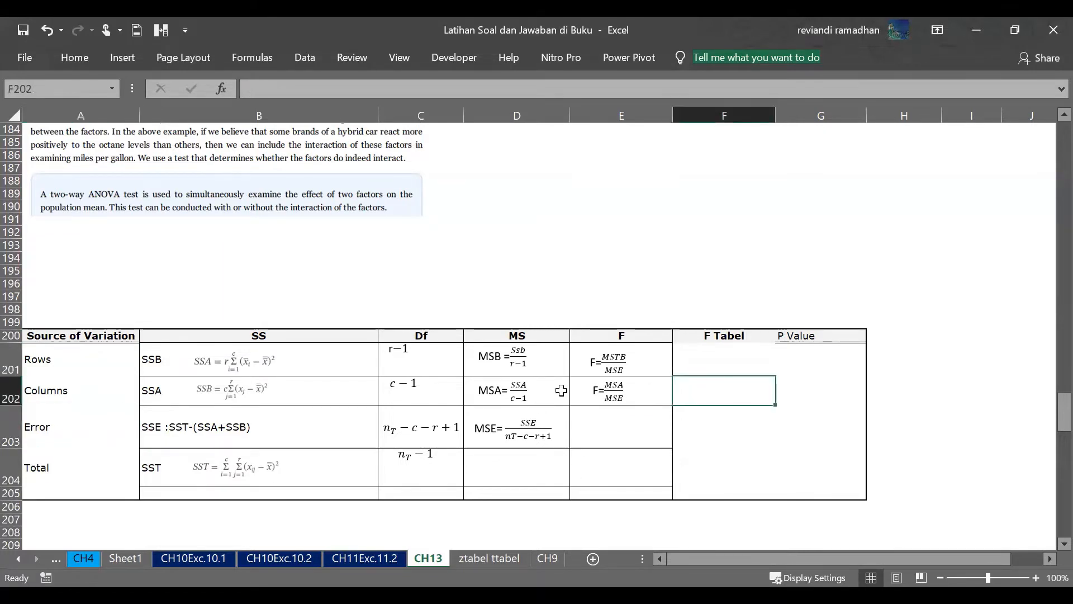
click(73, 392)
click(61, 431)
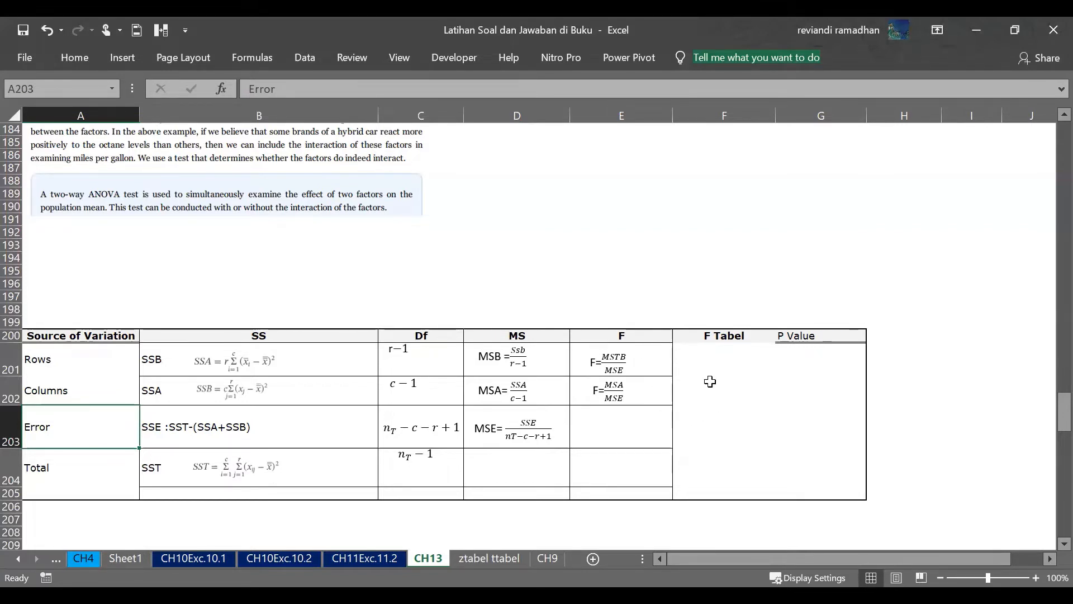
click(699, 423)
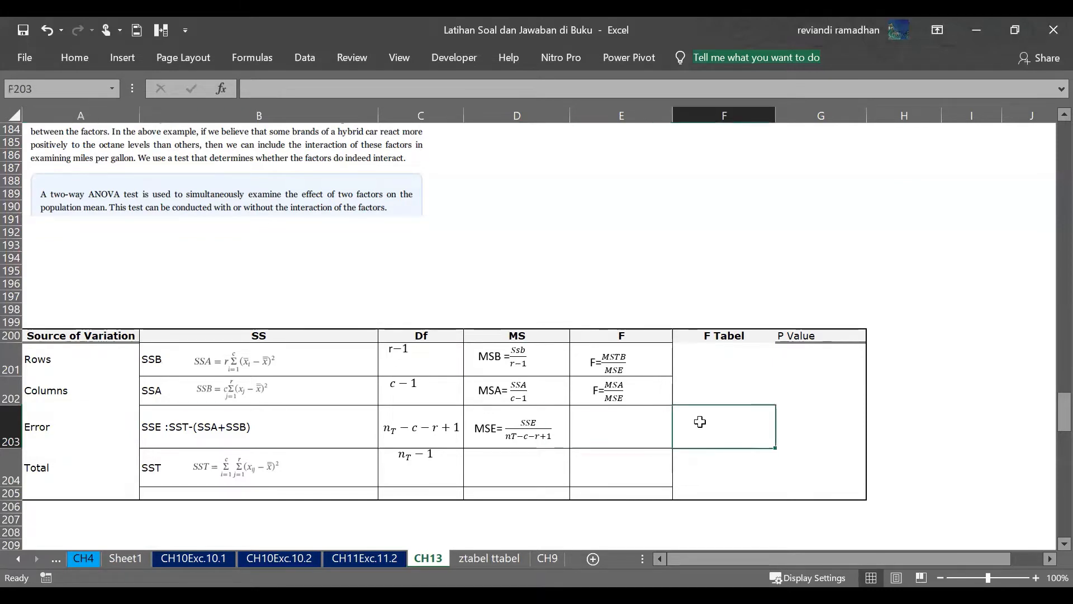
click(567, 421)
click(587, 415)
Merge and center cells B211:D211 above the three service headings of the Contoh Soal table.
key(Down)
key(Down)
key(Down)
key(Down)
key(Down)
key(Down)
key(Down)
key(Down)
key(Down)
key(Down)
key(Down)
key(Down)
key(Down)
key(Down)
key(Down)
key(Down)
key(Down)
key(Down)
key(Down)
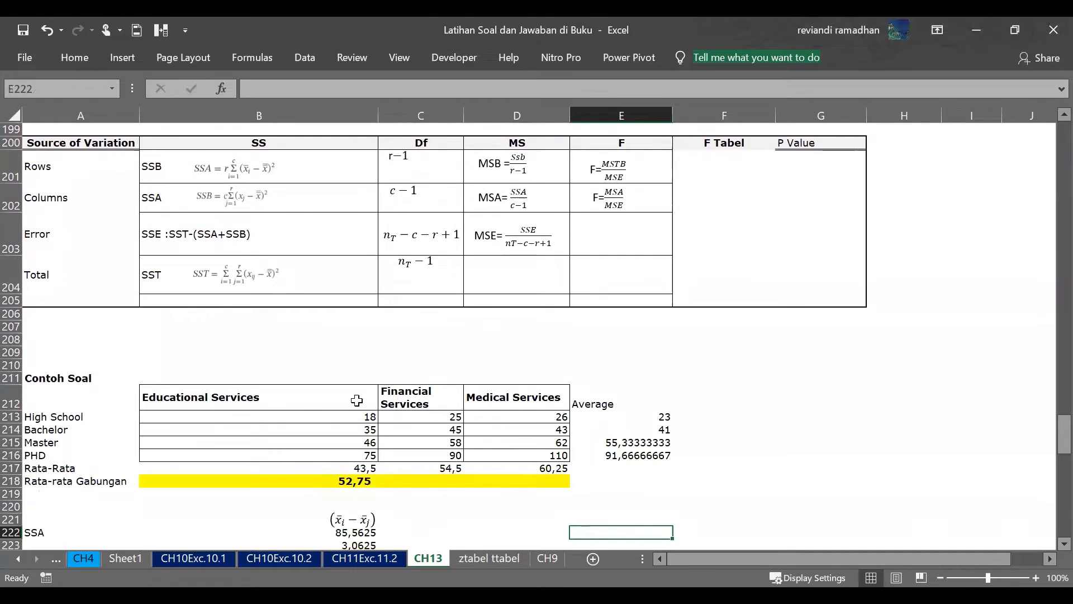
click(329, 400)
click(208, 367)
click(202, 375)
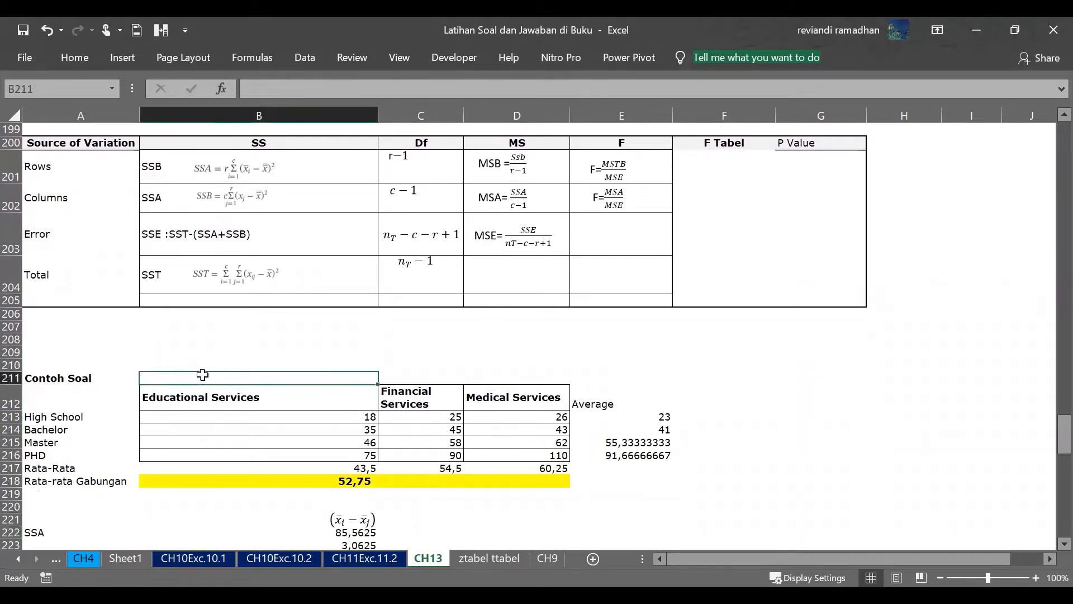
drag(202, 375, 542, 375)
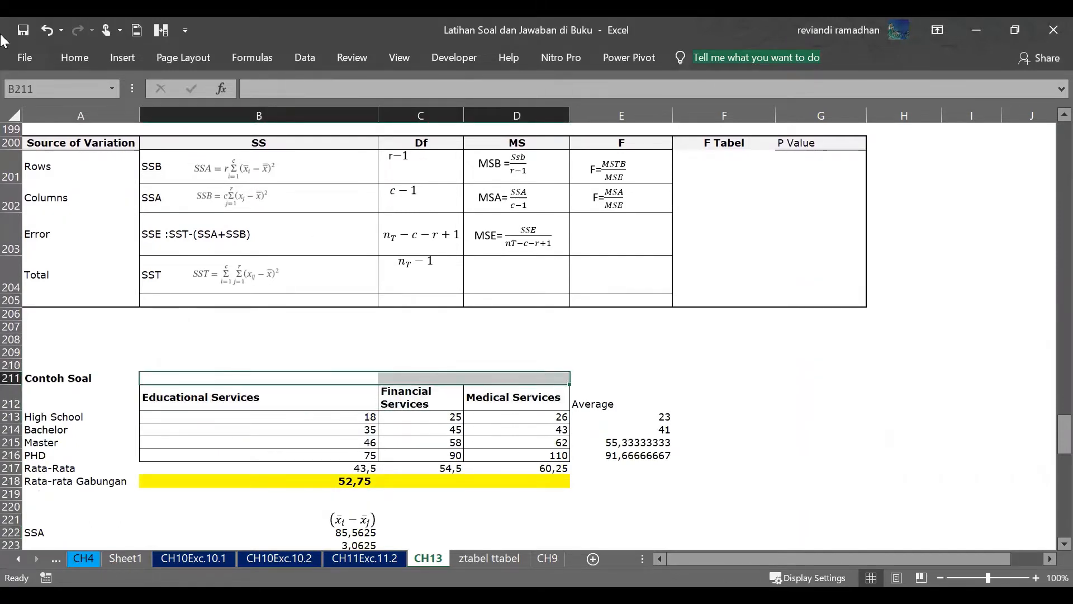
click(78, 53)
click(423, 115)
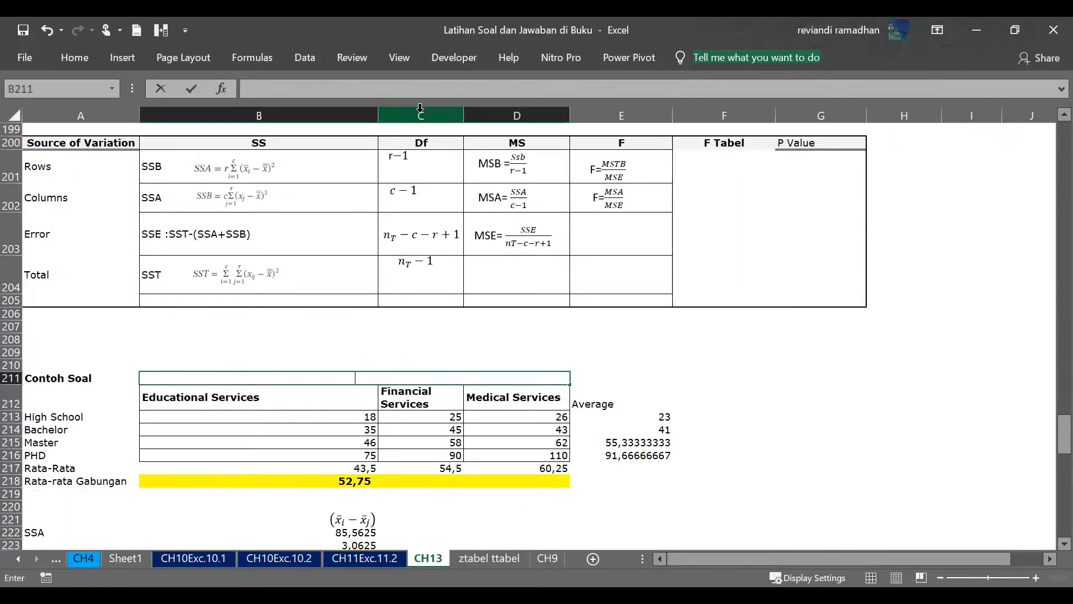
Enter the heading "Tingkat pendapatan" in the merged cell B211 above the service names.
text(Tingkat pendapt)
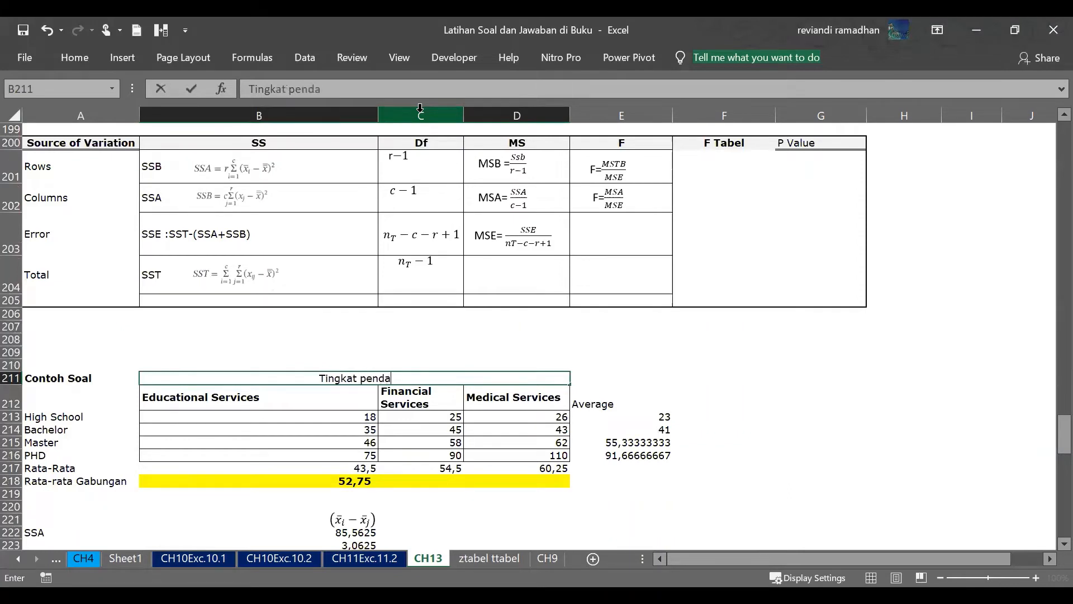
key(BackSpace)
text(atan)
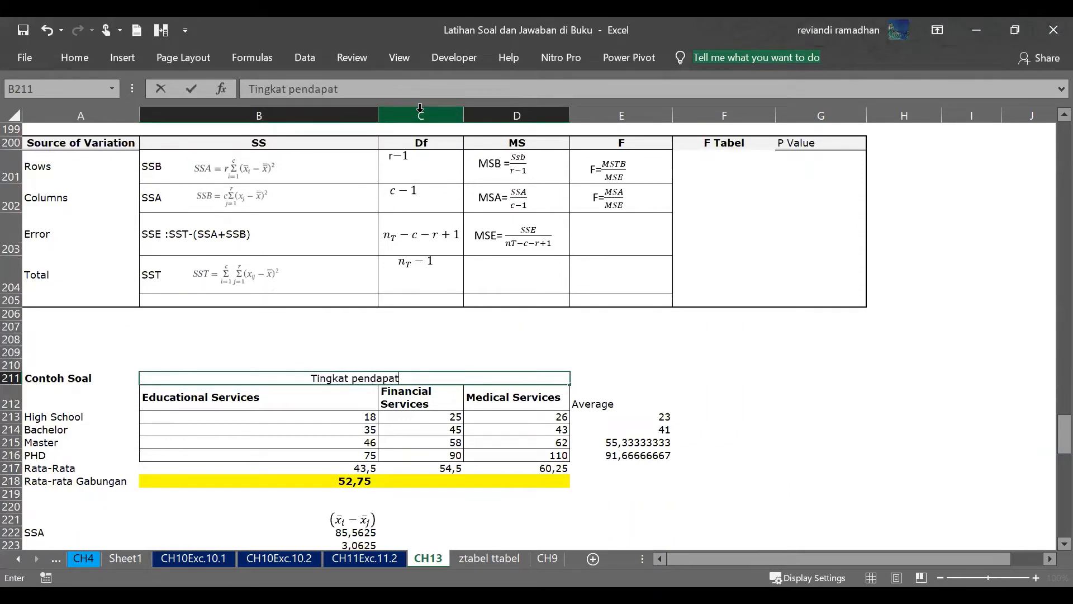
key(ctrl+Return)
key(Down)
key(alt)
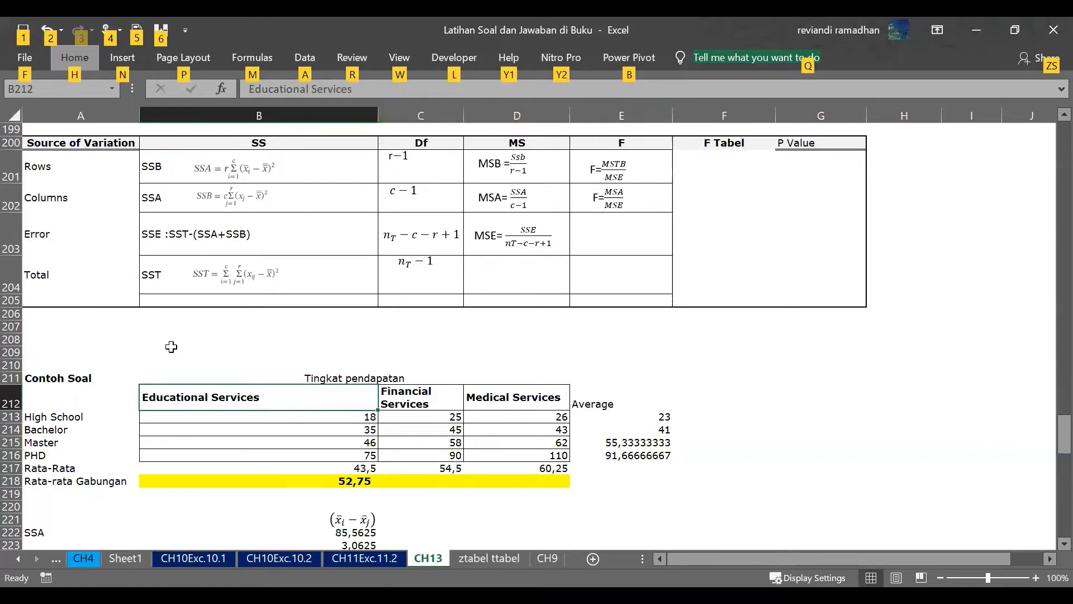
Examine the three service headings in row 212 and the education levels in A213:A216 as the two factors.
drag(268, 401, 488, 392)
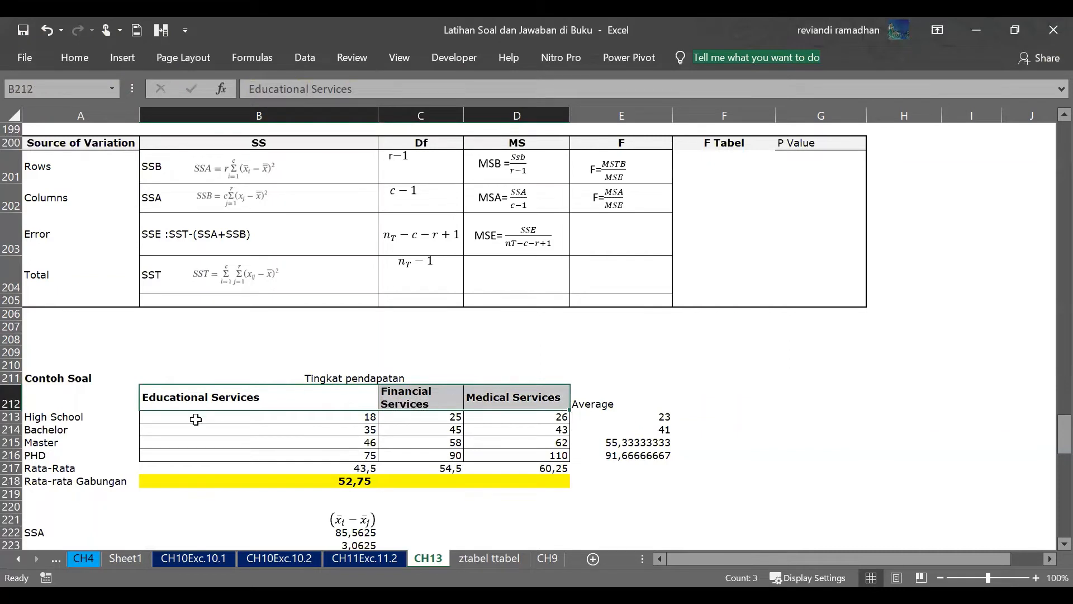
click(209, 401)
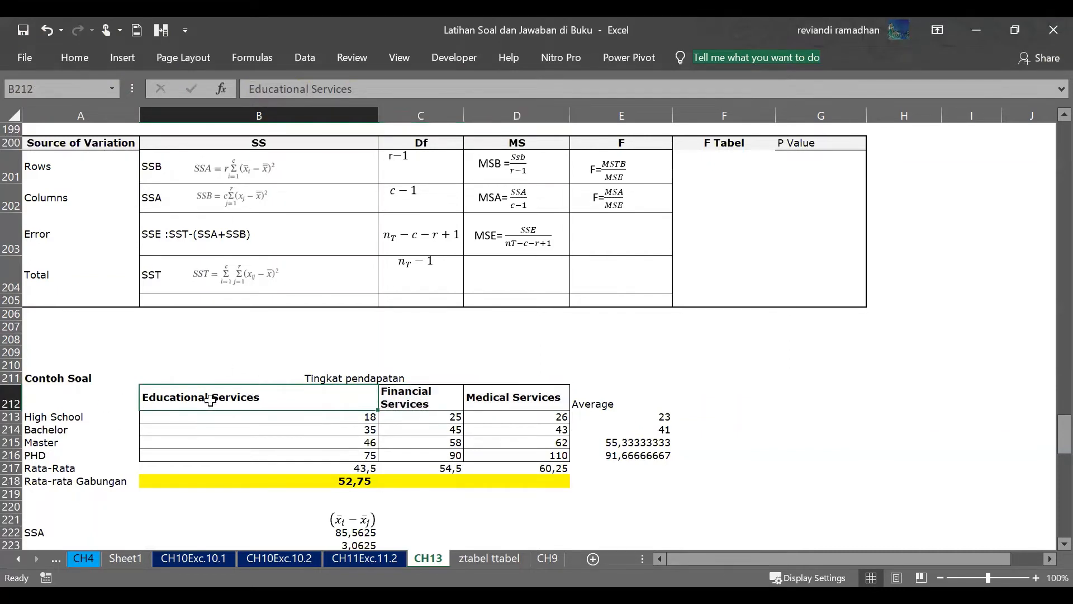
drag(214, 399, 521, 390)
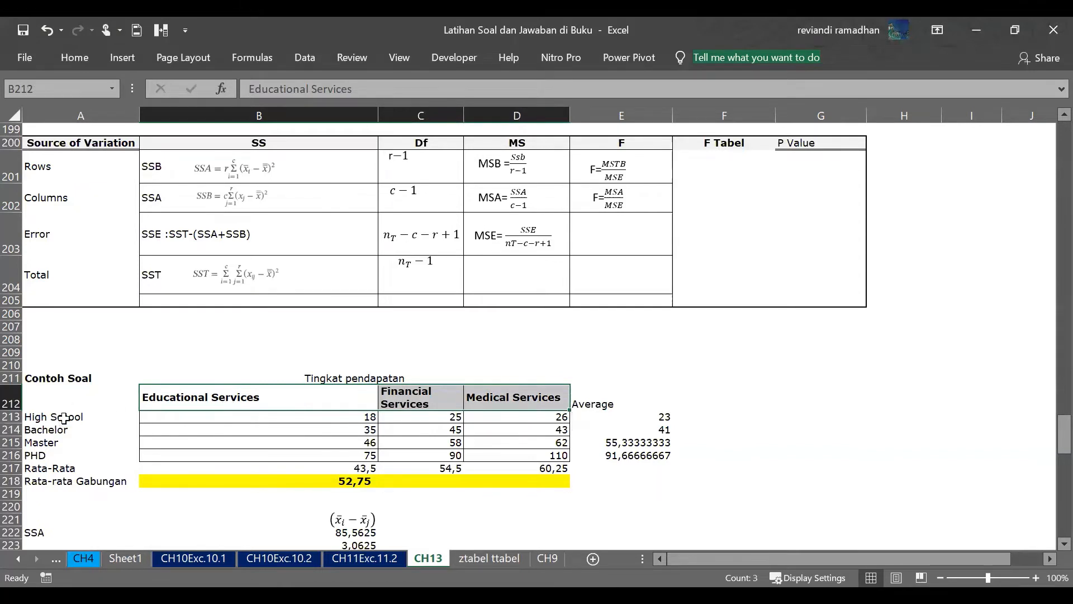
drag(65, 418, 62, 458)
click(84, 415)
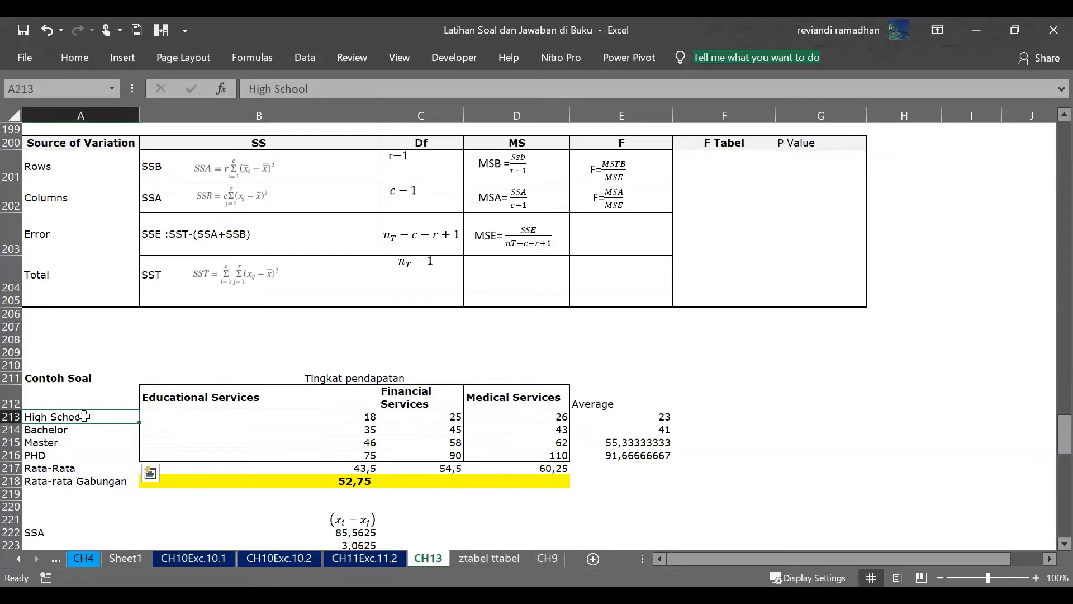
drag(108, 415, 96, 455)
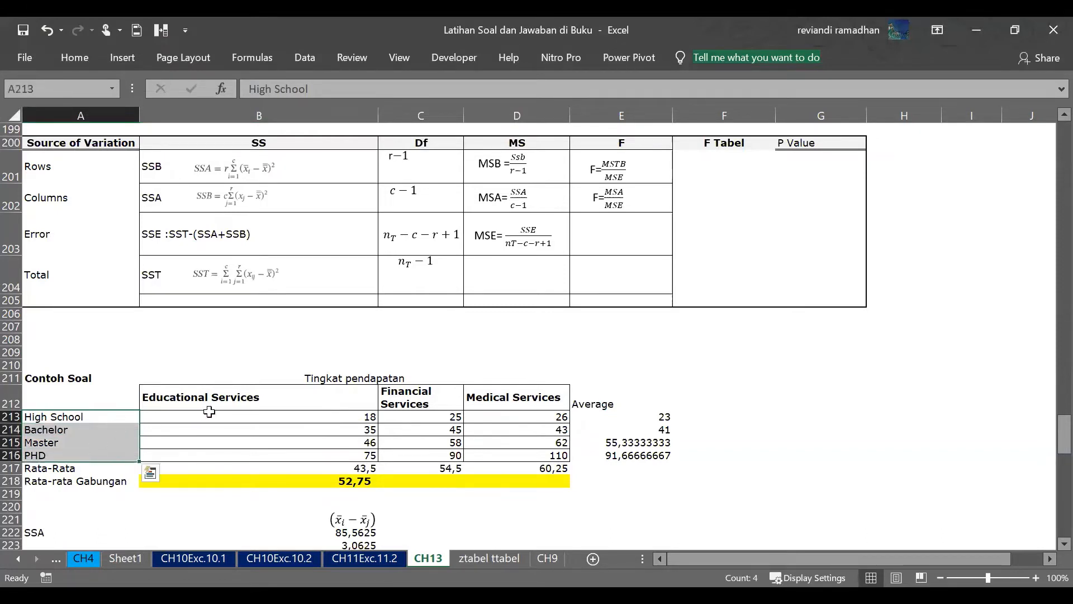
click(228, 400)
click(120, 416)
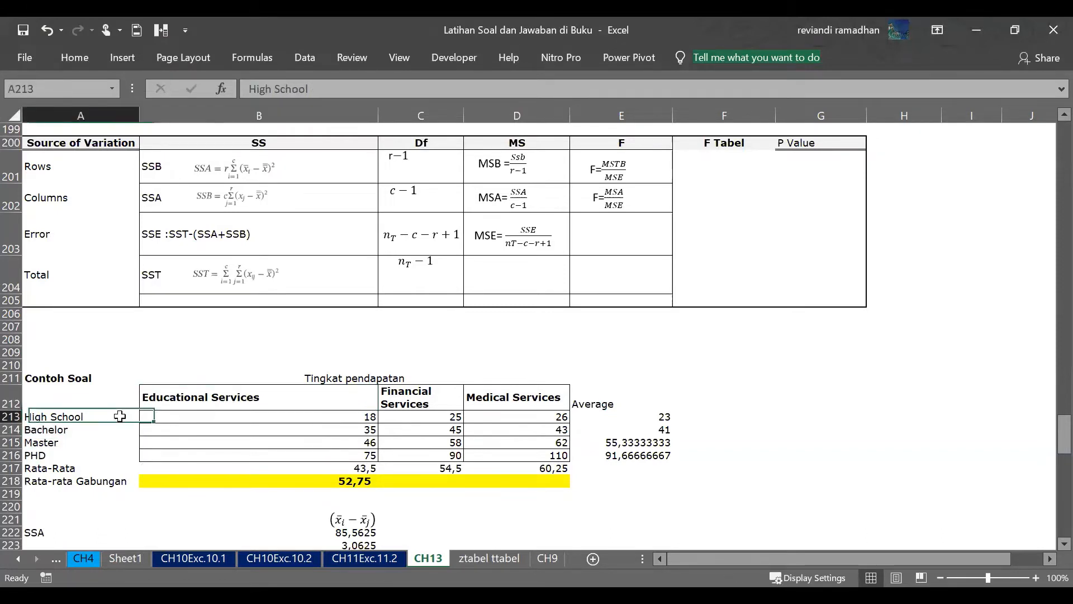
click(222, 391)
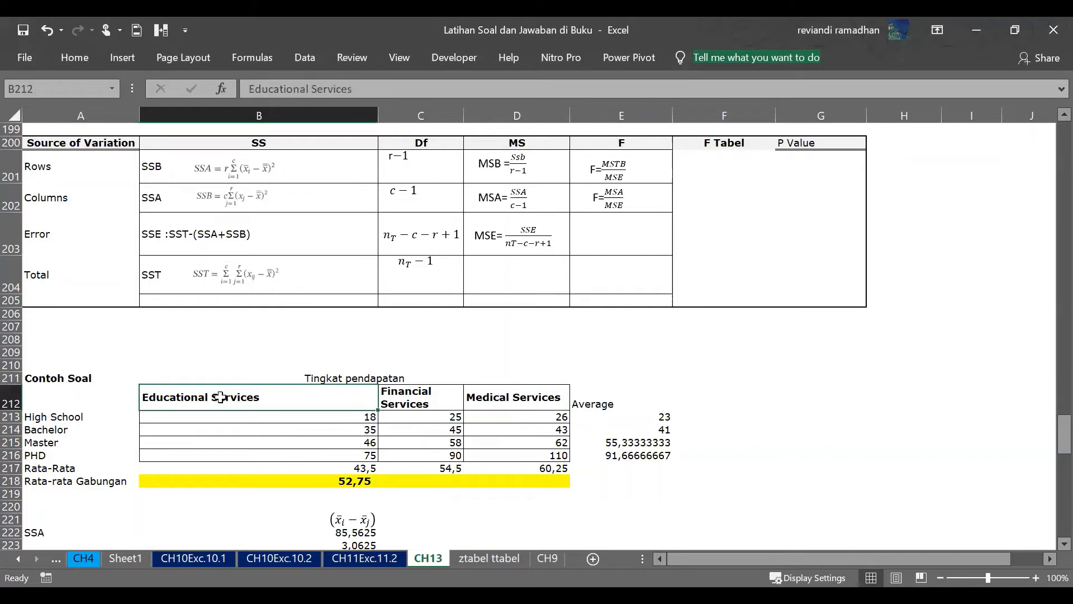
Compare the income data under each service with the Columns source (SSA), and review the data by education level.
drag(256, 402, 250, 455)
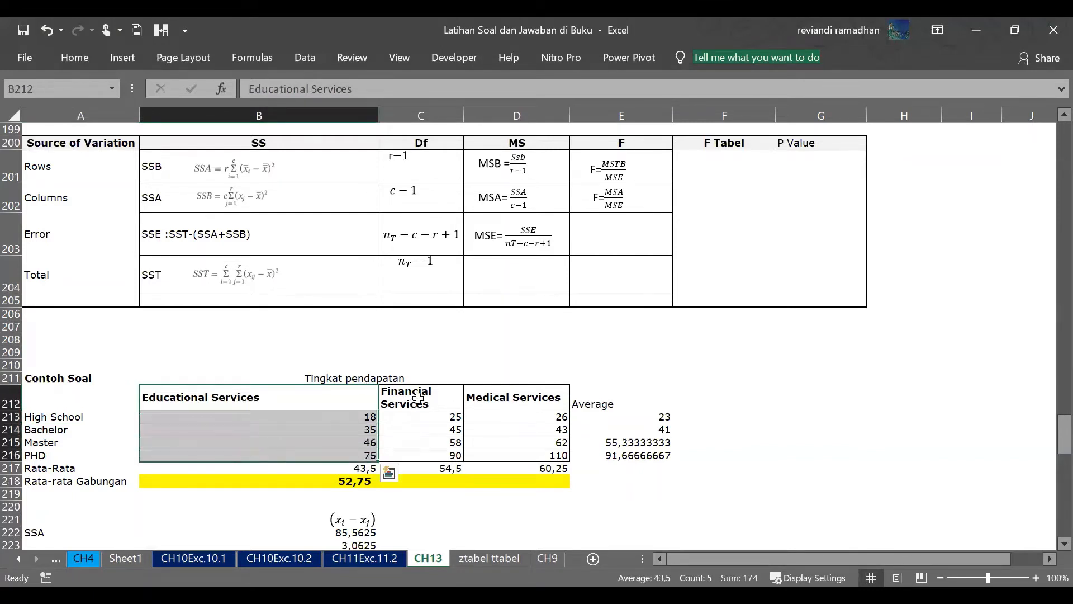
drag(418, 398, 421, 447)
drag(506, 398, 491, 456)
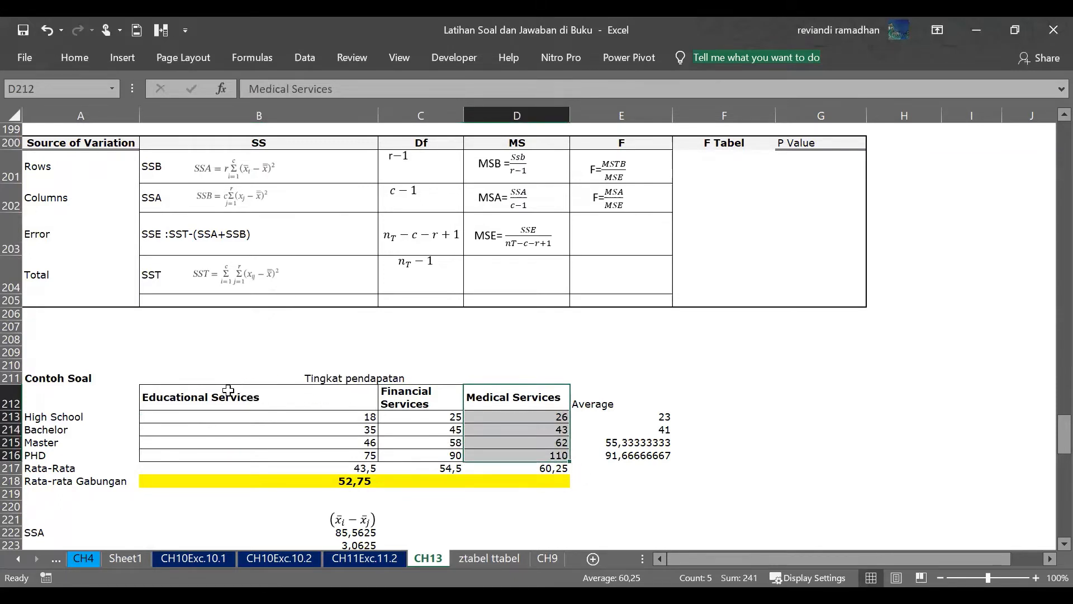
click(256, 396)
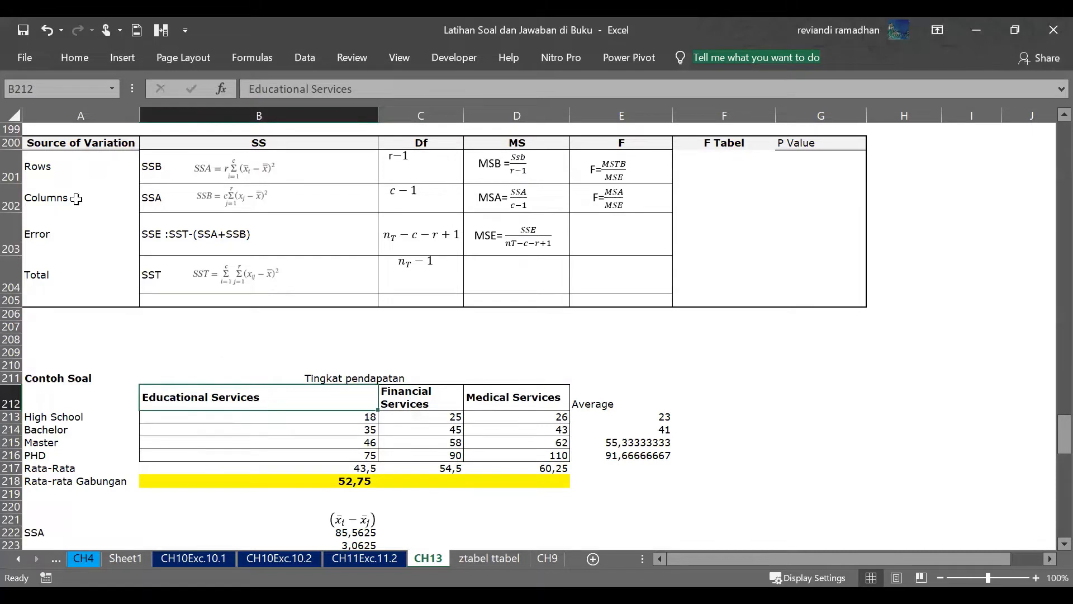
click(85, 196)
click(164, 200)
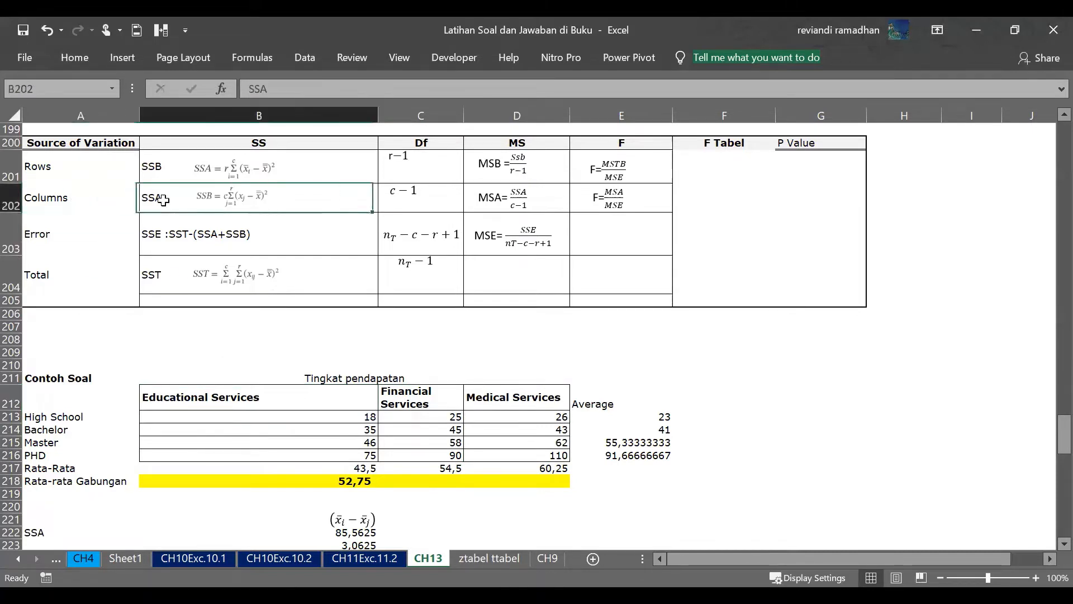
click(221, 398)
drag(221, 398, 495, 451)
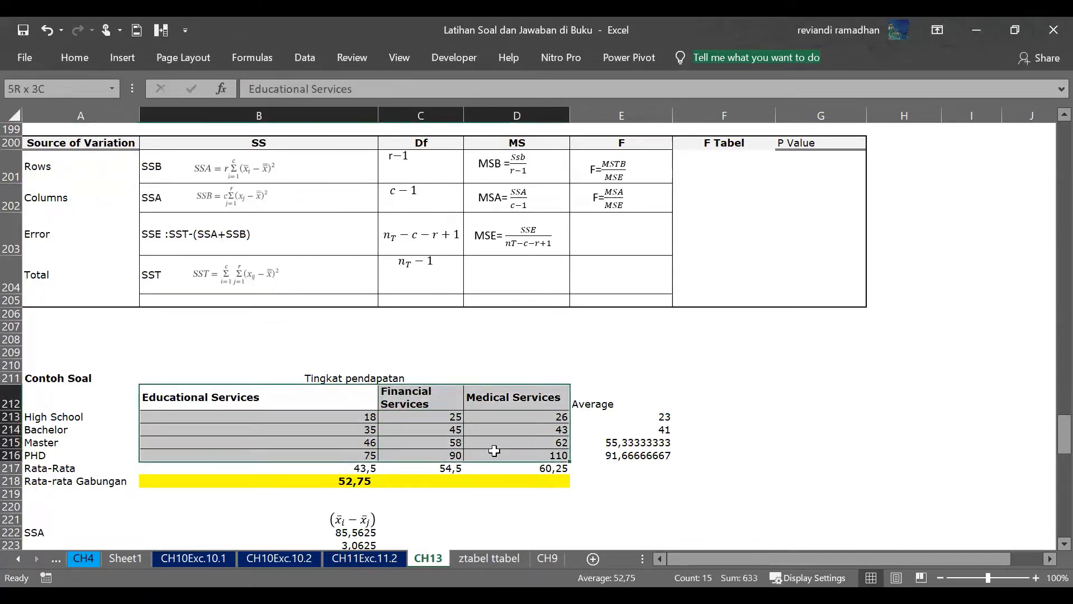
click(248, 405)
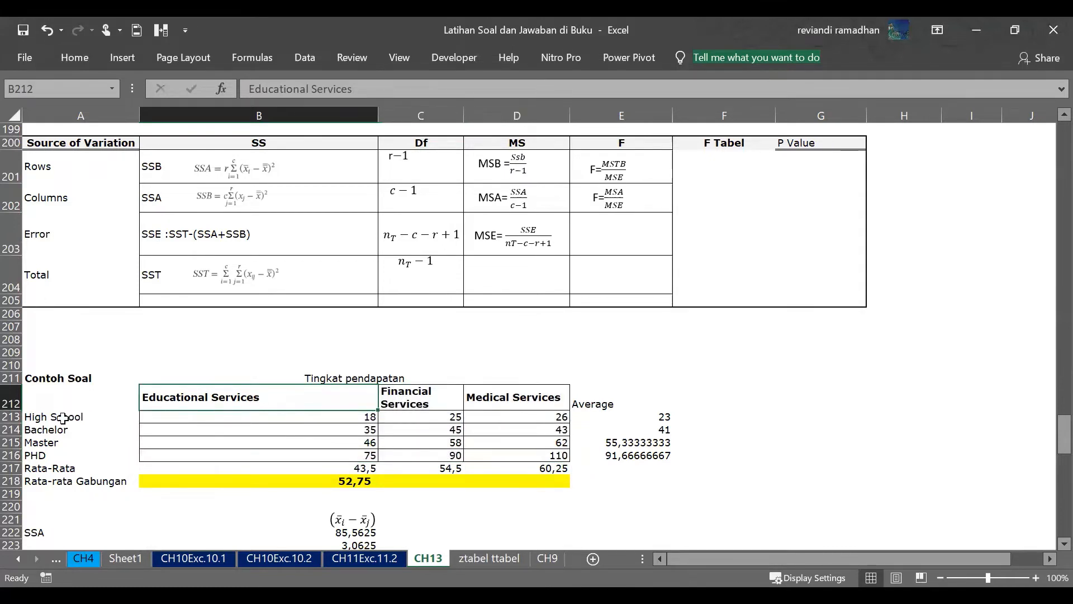
drag(62, 417, 322, 428)
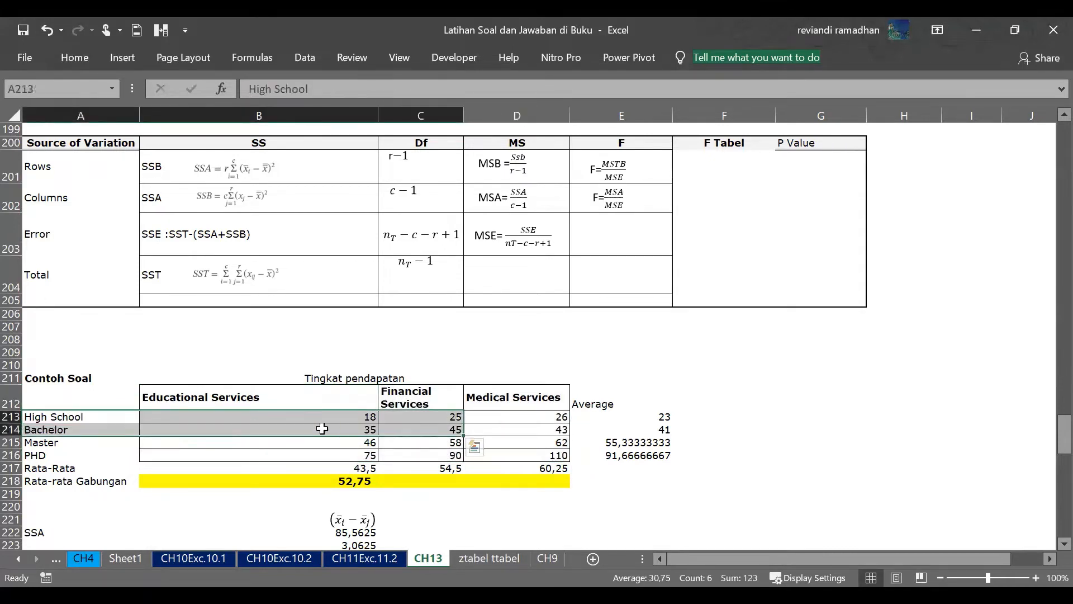
click(322, 428)
click(56, 454)
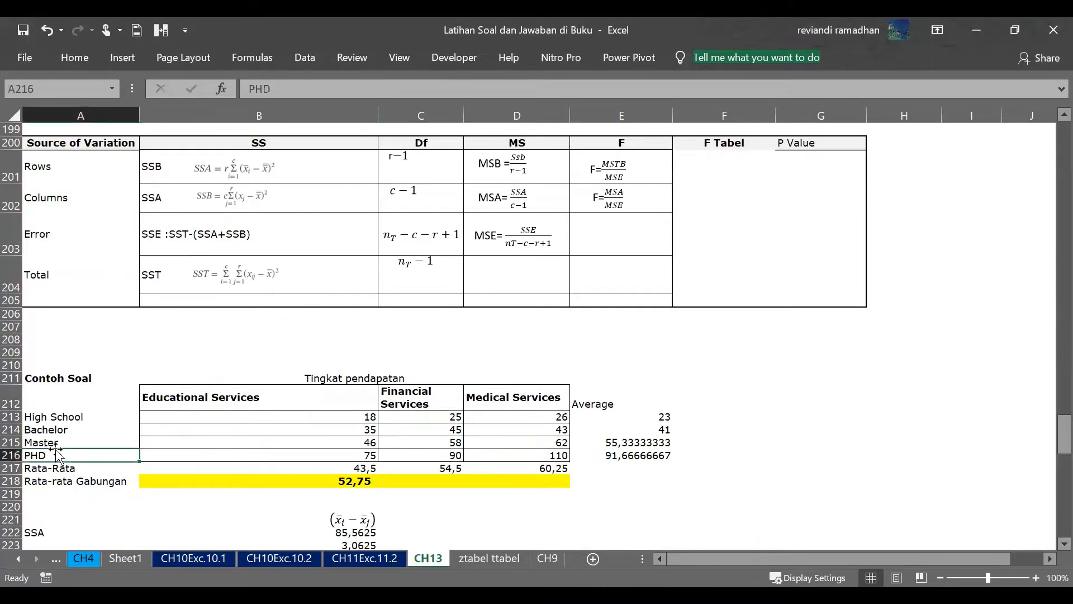
click(159, 458)
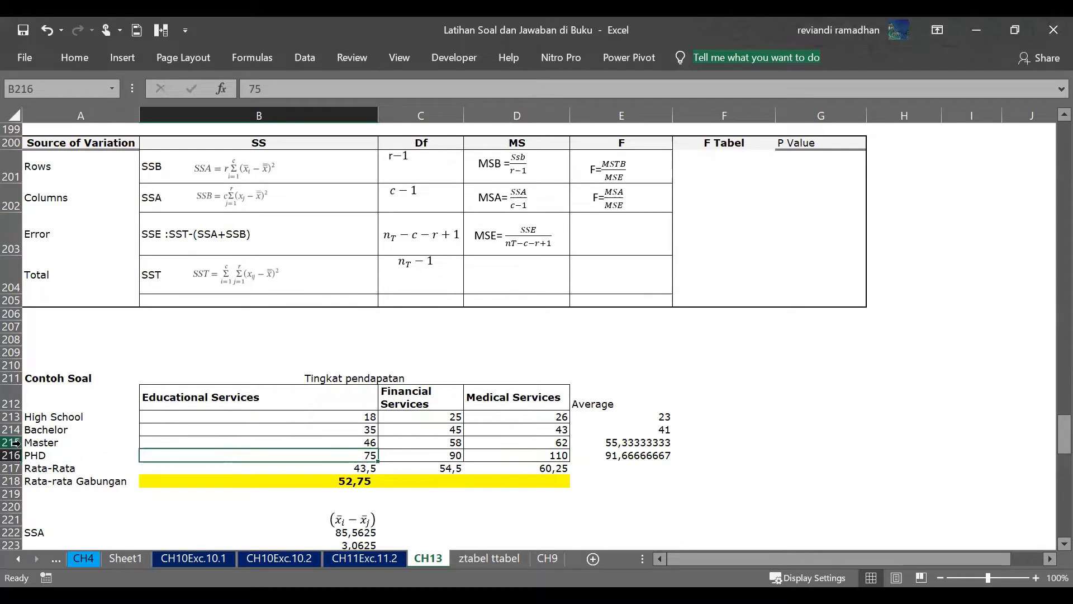
Inspect the Rata-Rata and Rata-rata Gabungan rows, checking the combined average formula in B218 against the data range B213:D216.
click(68, 464)
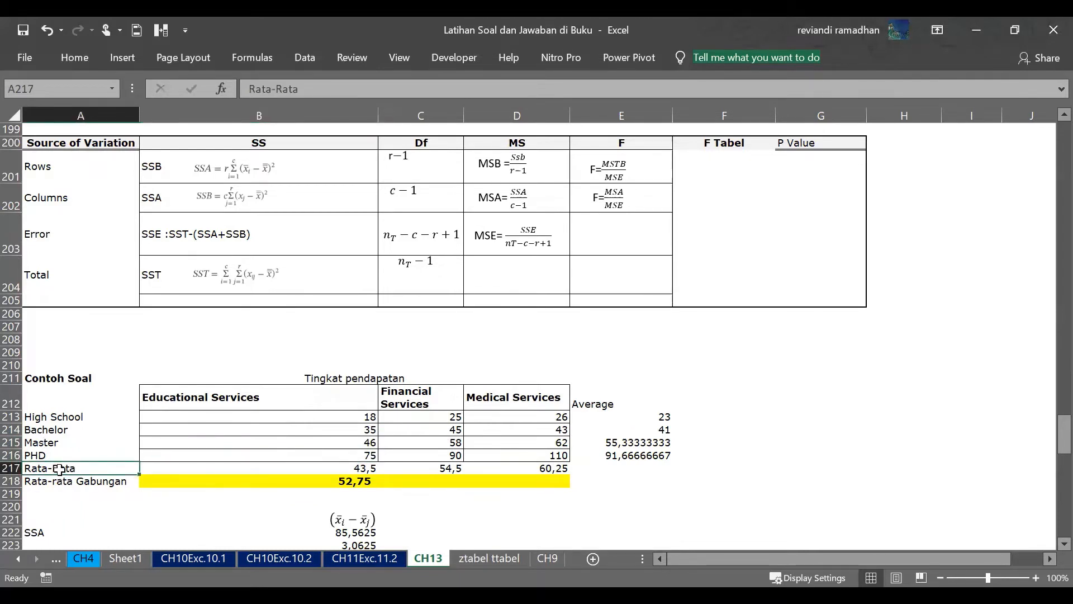
click(59, 479)
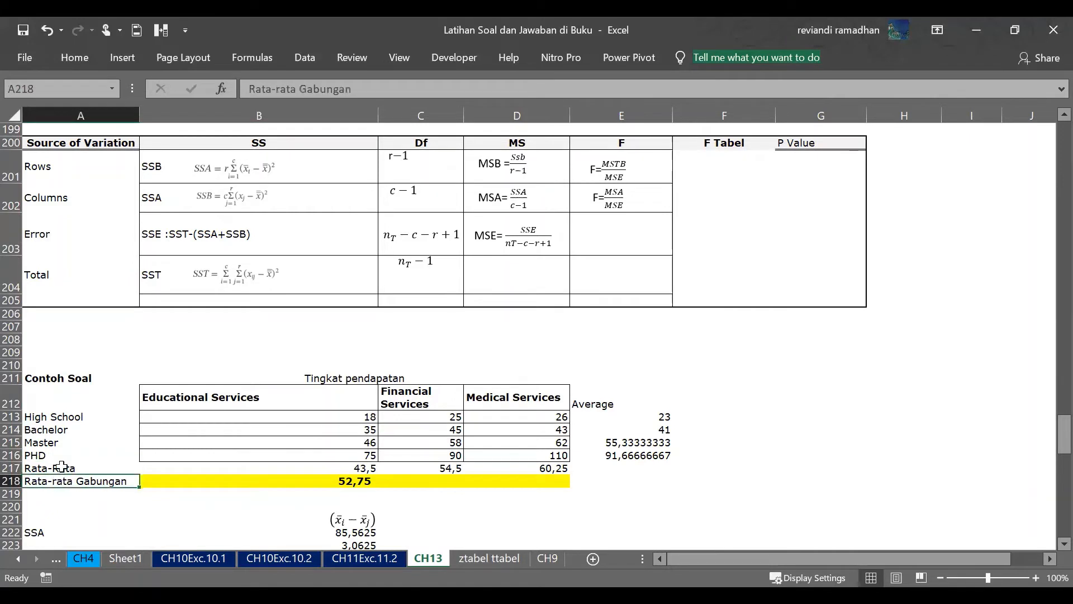
click(61, 465)
click(201, 467)
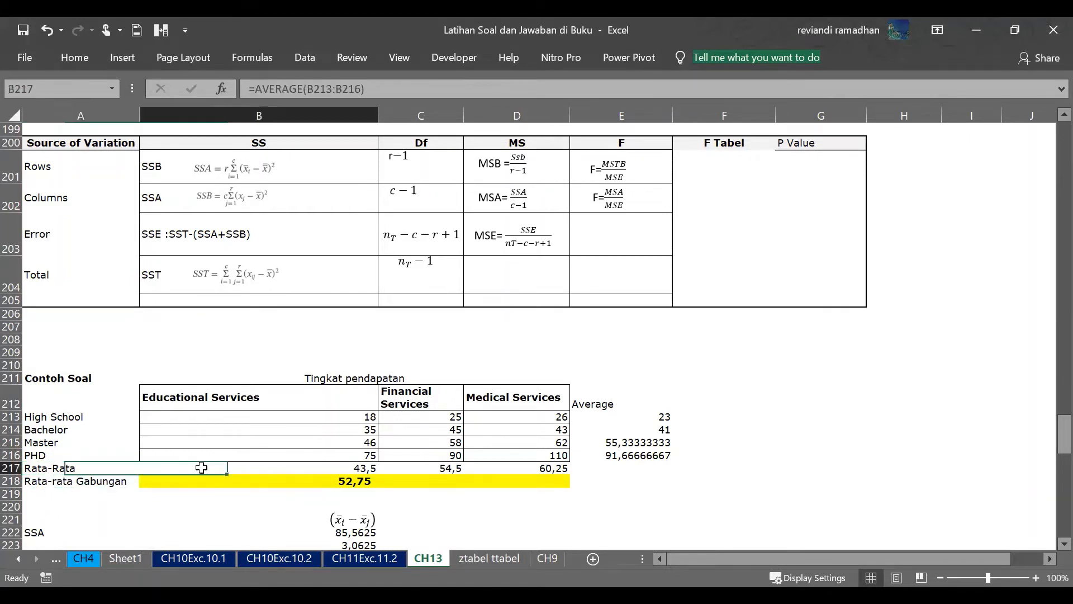
click(182, 480)
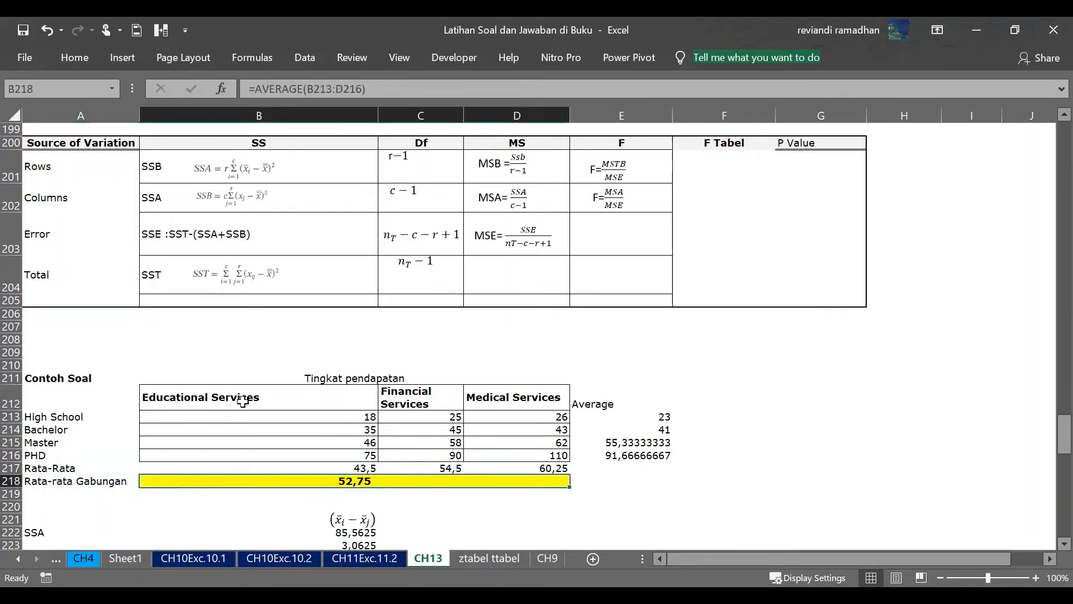
drag(246, 416, 512, 456)
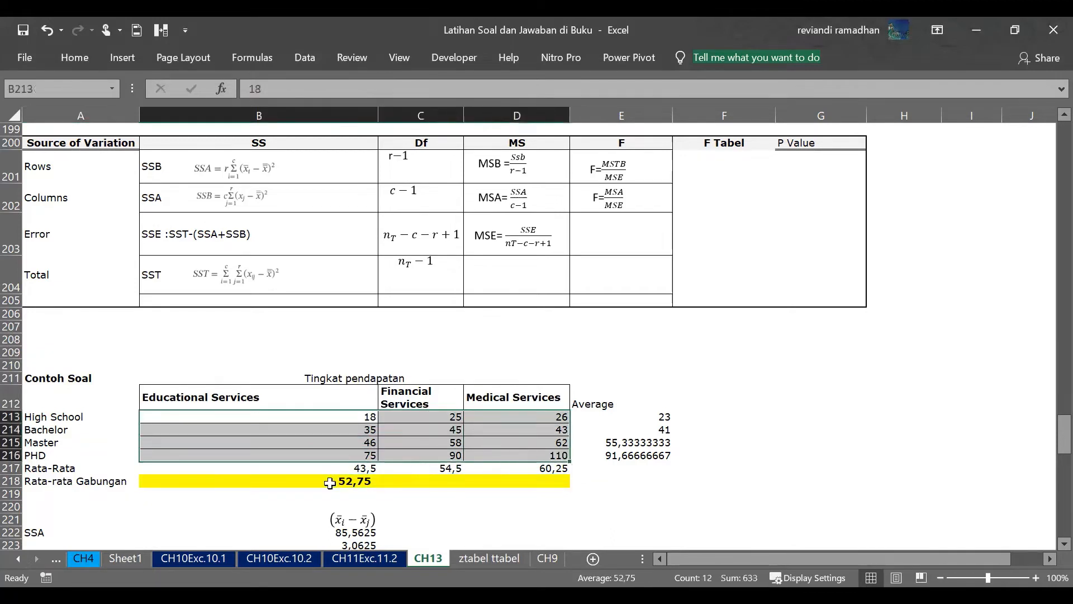
click(330, 482)
click(298, 87)
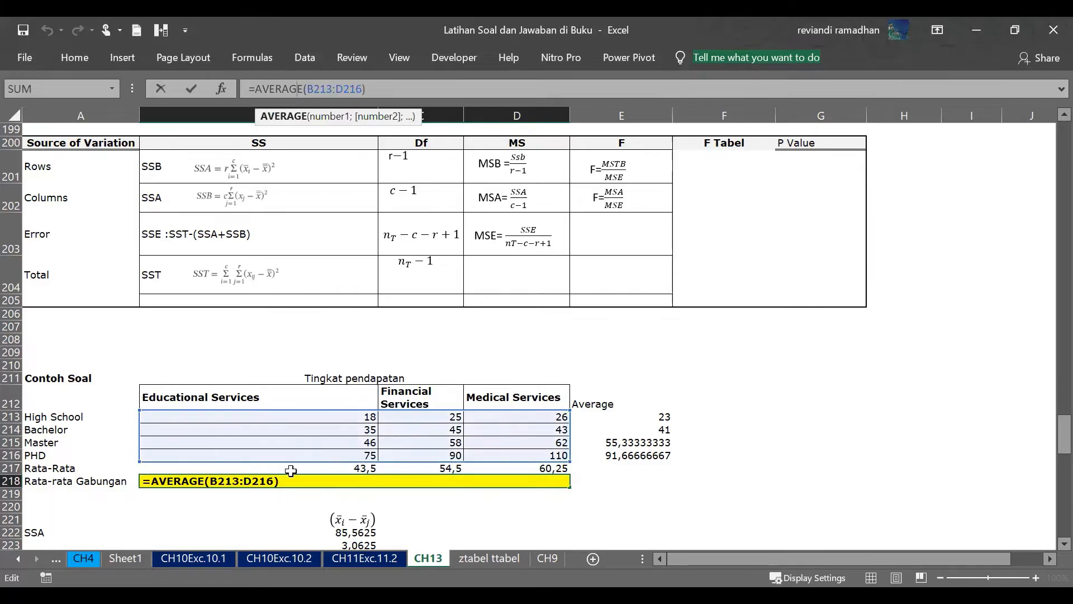
key(Return)
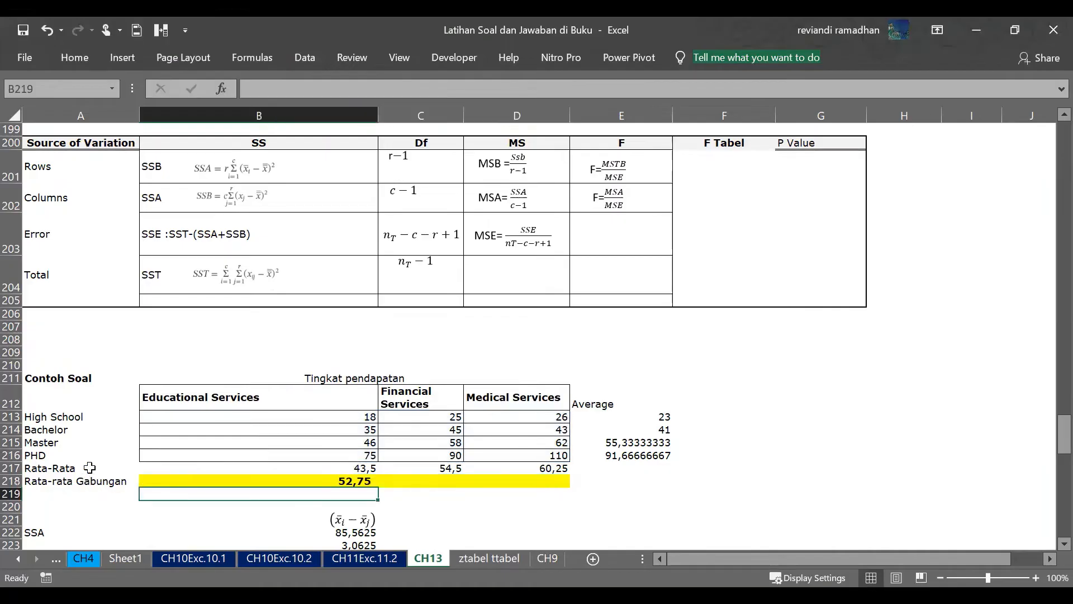
Review the average of each service in row 217 and of each education level in the Average column E213:E216.
click(222, 394)
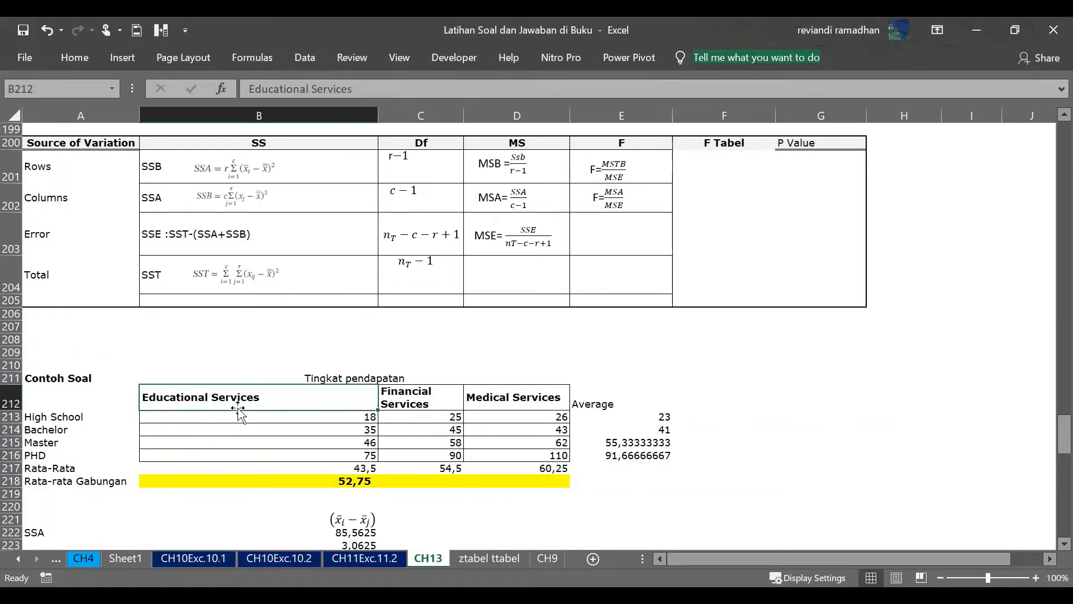
click(219, 469)
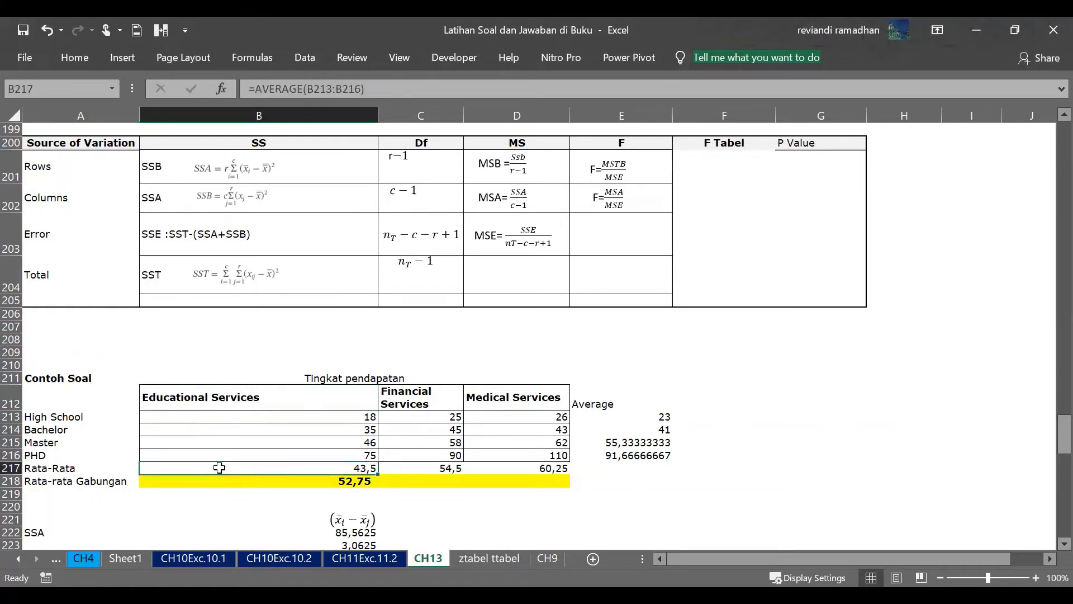
click(408, 473)
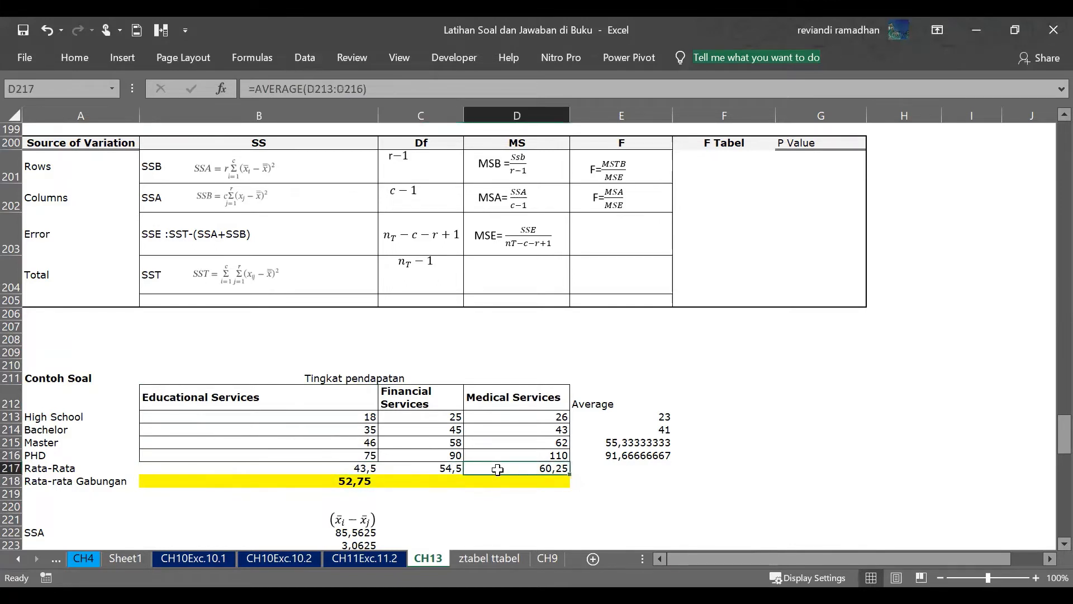
drag(438, 416, 437, 457)
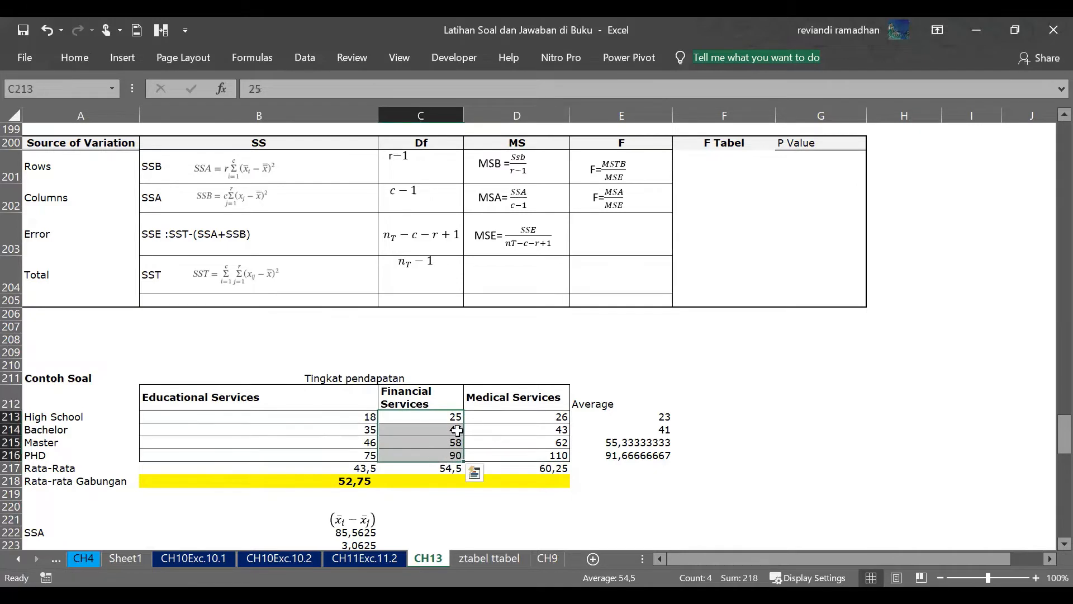
drag(505, 420, 494, 462)
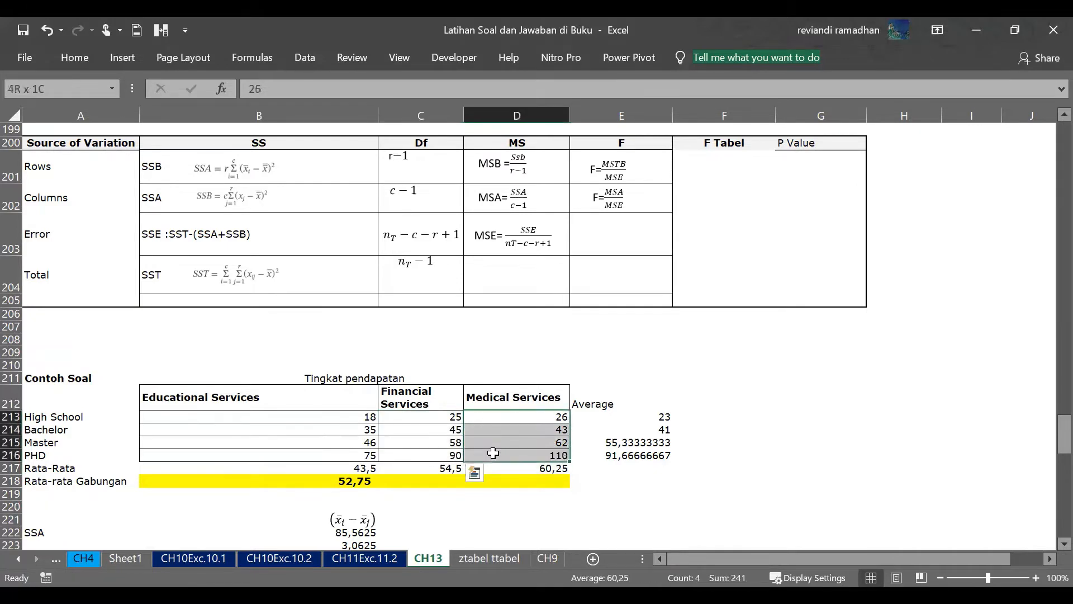
click(55, 415)
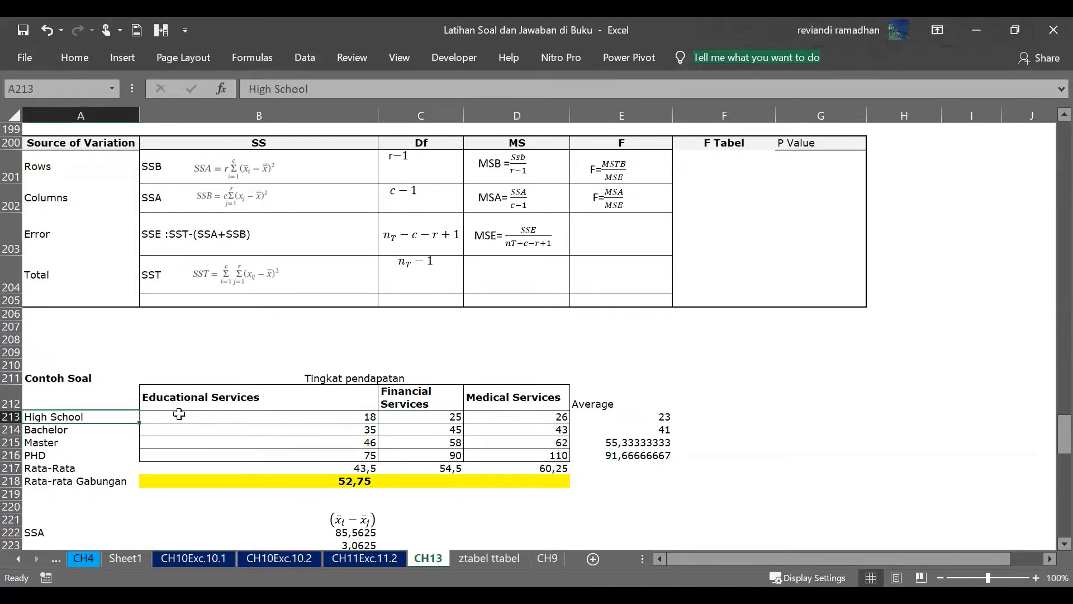
click(639, 419)
click(637, 430)
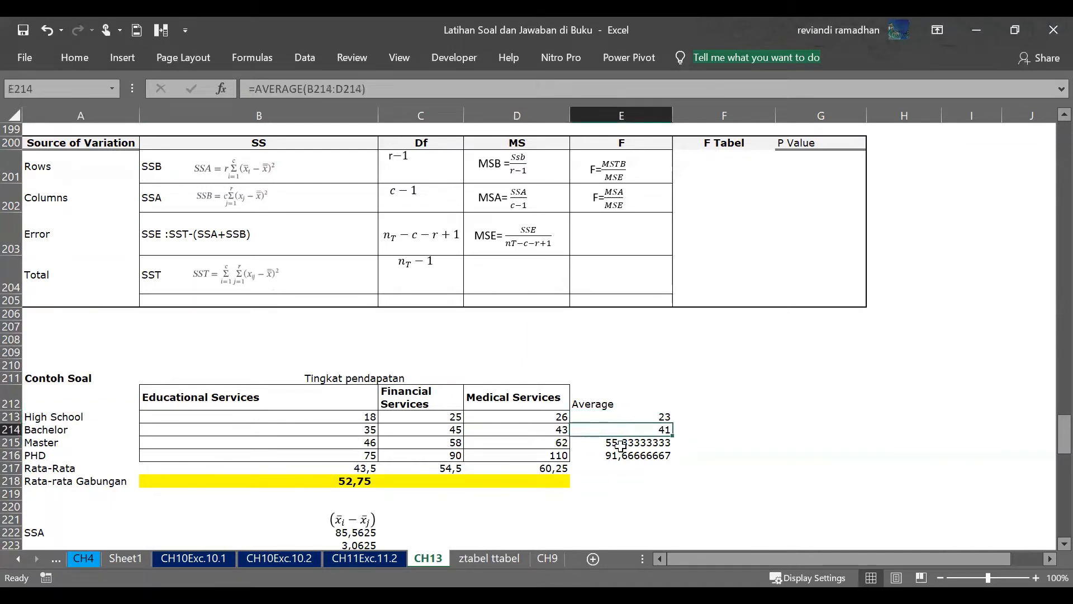
click(620, 446)
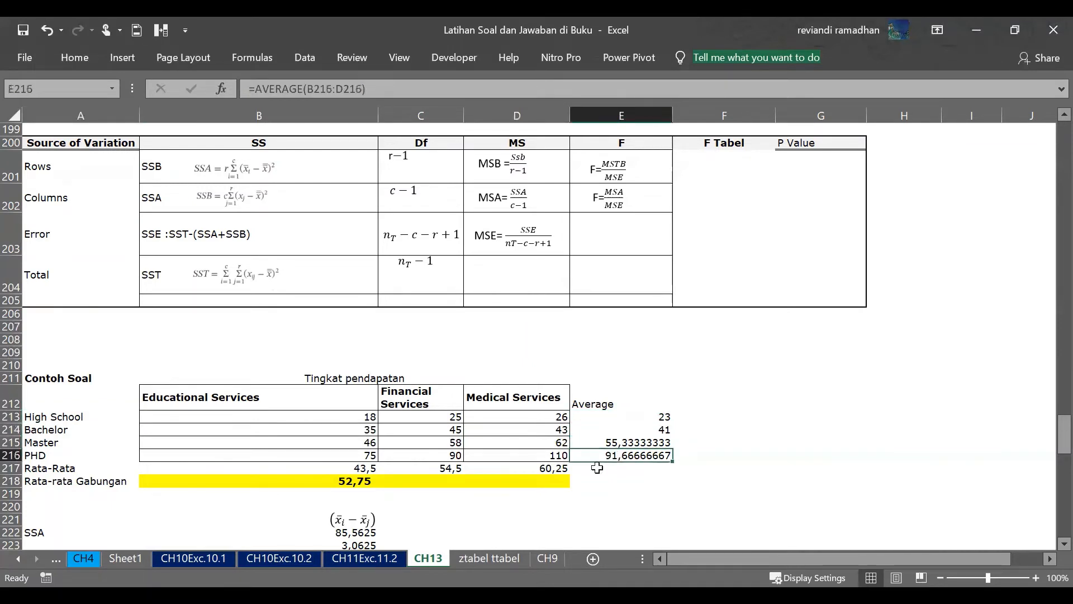
click(291, 455)
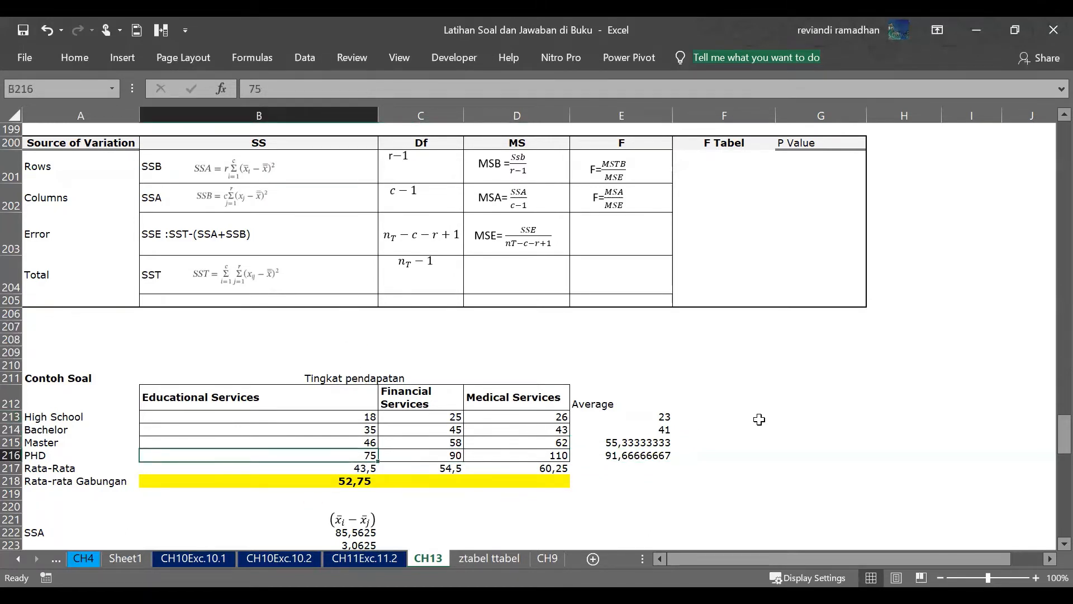
Compare the Rata-Rata and Rata-rata Gabungan rows with the Columns source and its SSA entry in B202.
click(413, 474)
click(85, 468)
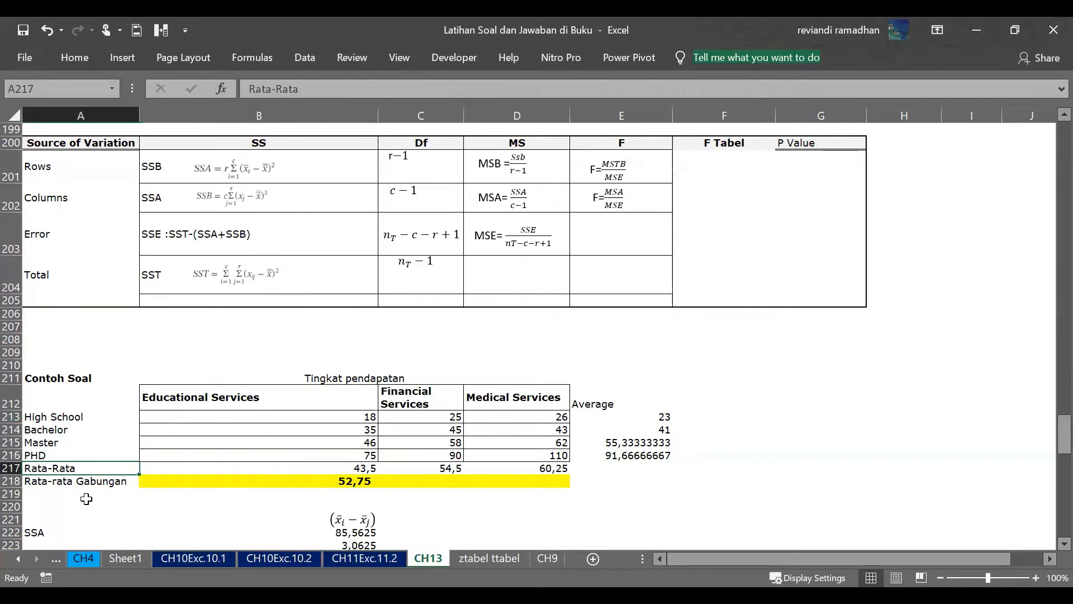
click(86, 496)
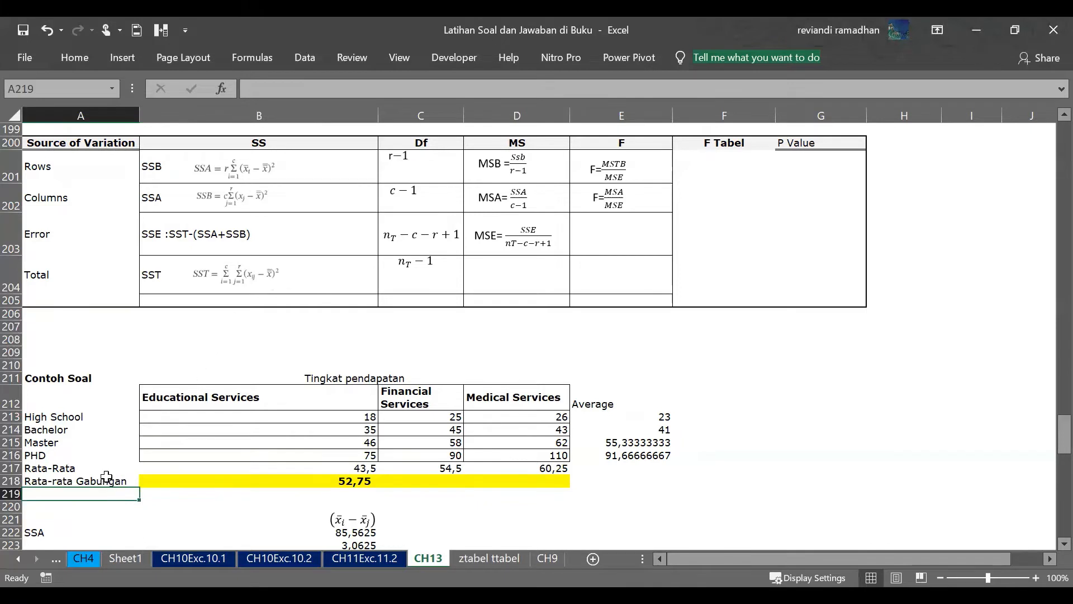
click(46, 202)
click(175, 198)
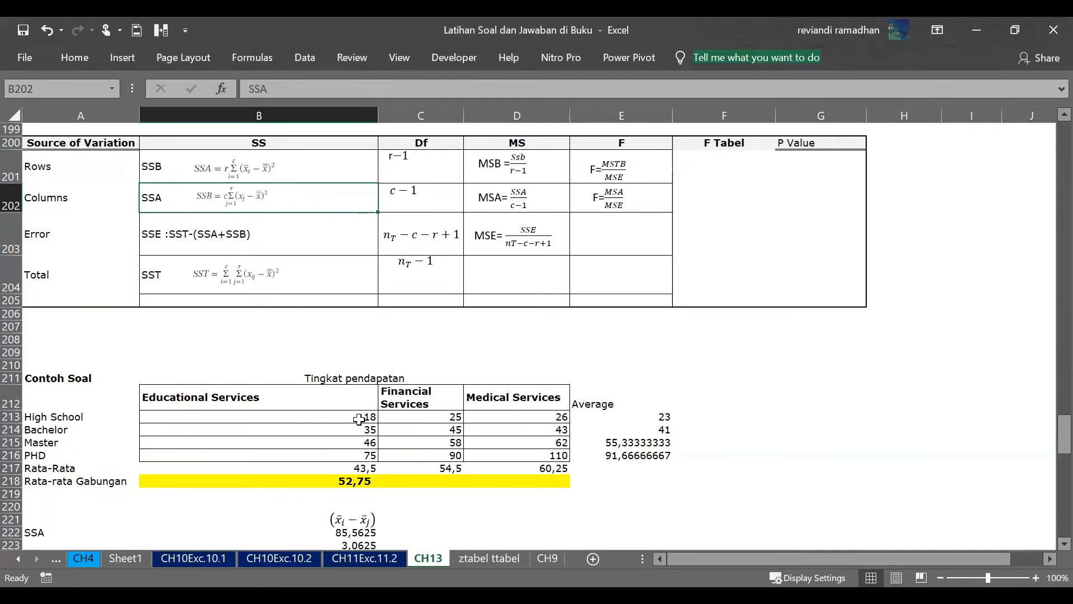
Examine the SSA calculation block from the service averages in row 217 through the squared deviations in B222:B224.
click(352, 467)
key(Down)
key(Down)
key(Down)
key(Down)
key(Down)
key(Down)
key(Down)
key(Down)
key(Down)
key(Down)
key(Down)
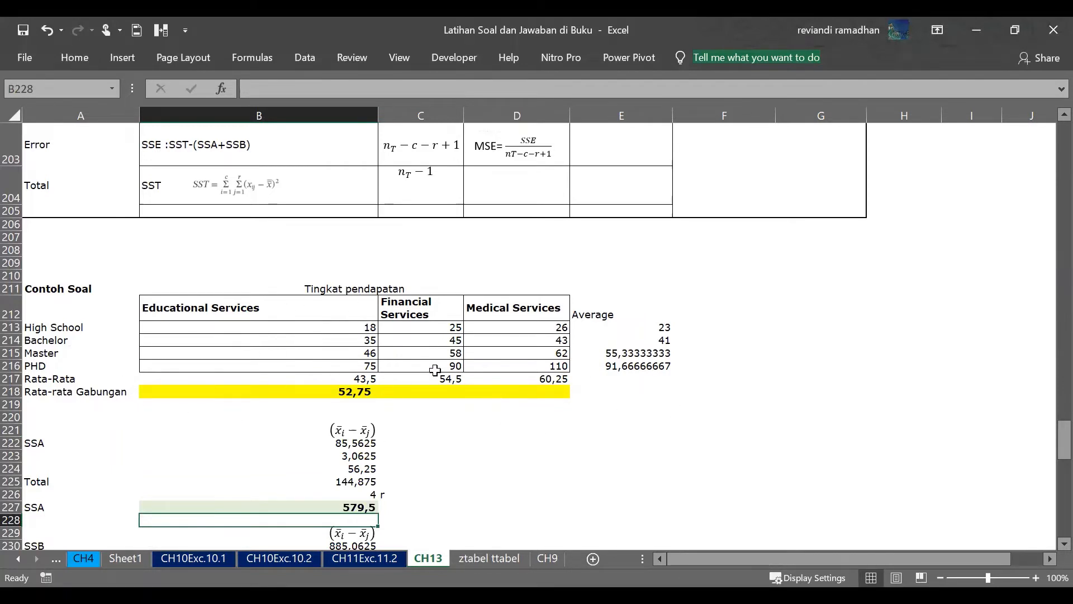
click(356, 442)
click(347, 466)
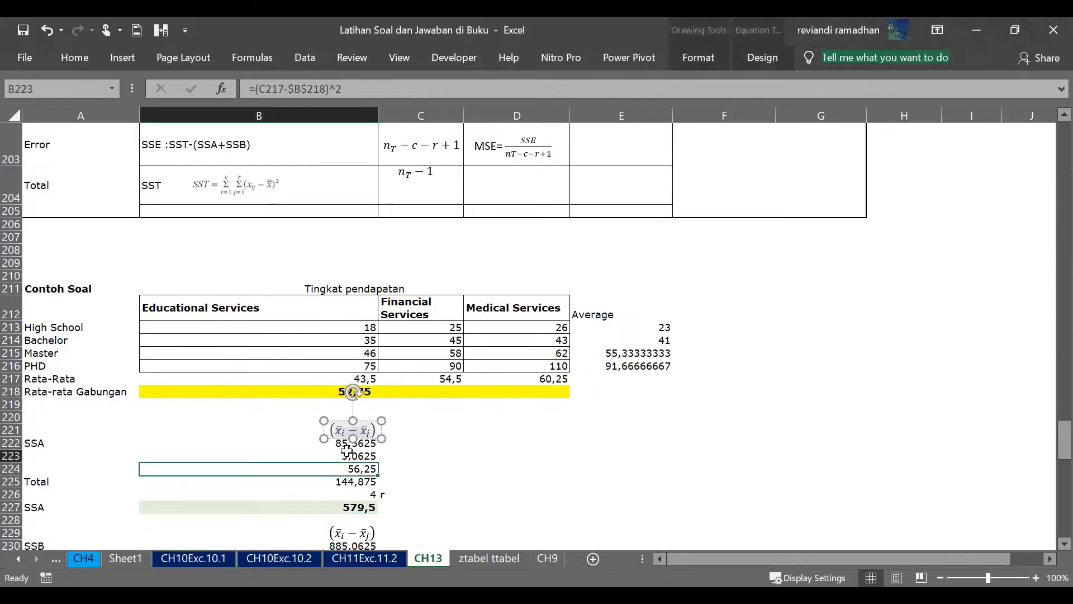
click(347, 458)
click(346, 445)
Append ^2 to the mean-difference expression above the SSA values and widen its text box to fit.
click(334, 427)
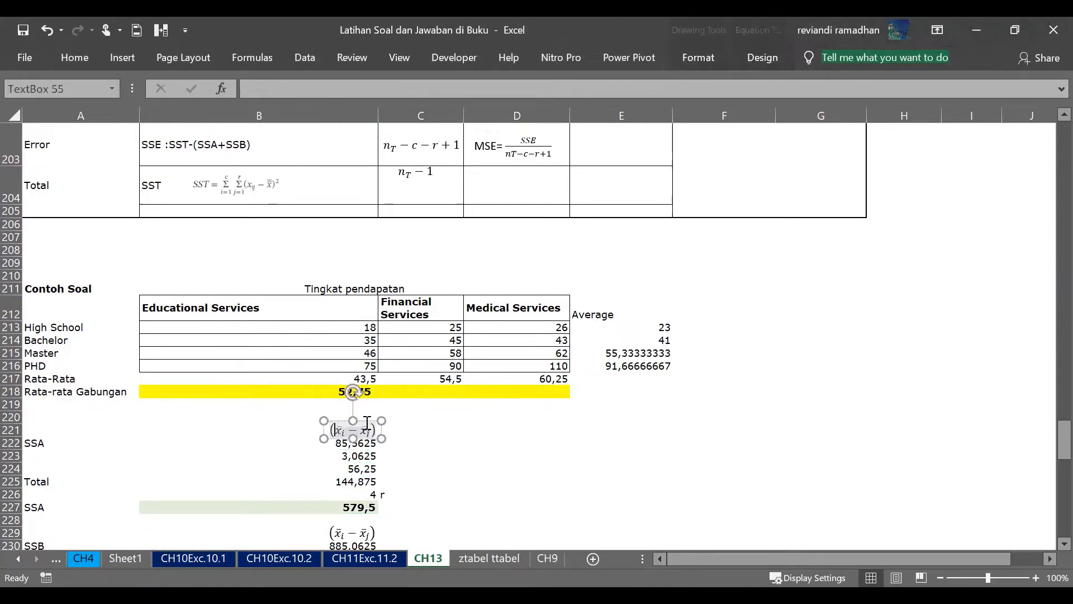
drag(384, 437, 409, 438)
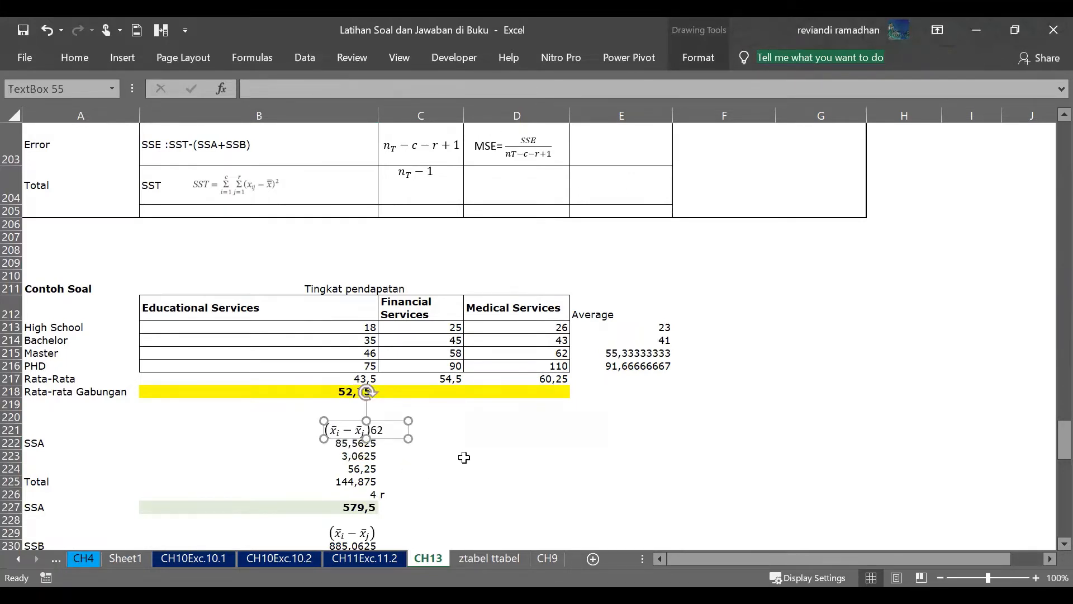
click(390, 432)
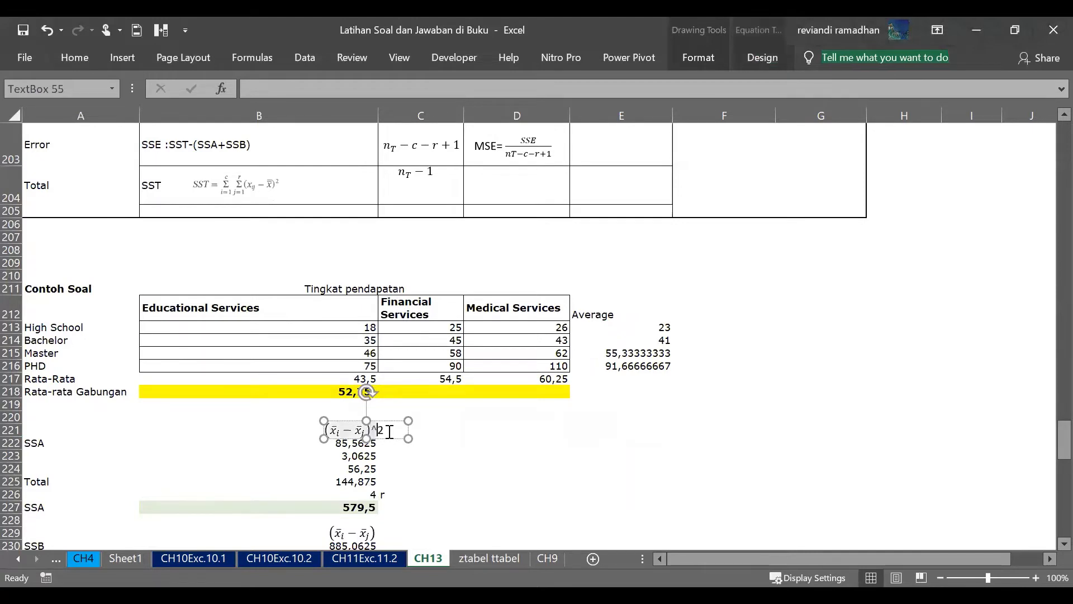
click(445, 458)
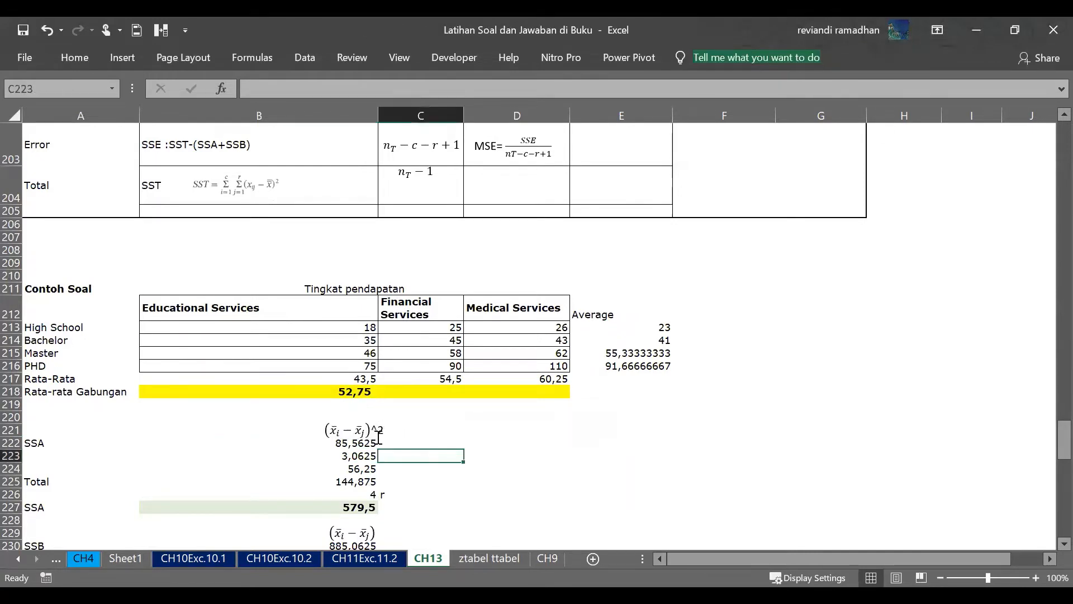
Check the service average formulas in B217 and C217 against the combined average formula in B218.
click(340, 379)
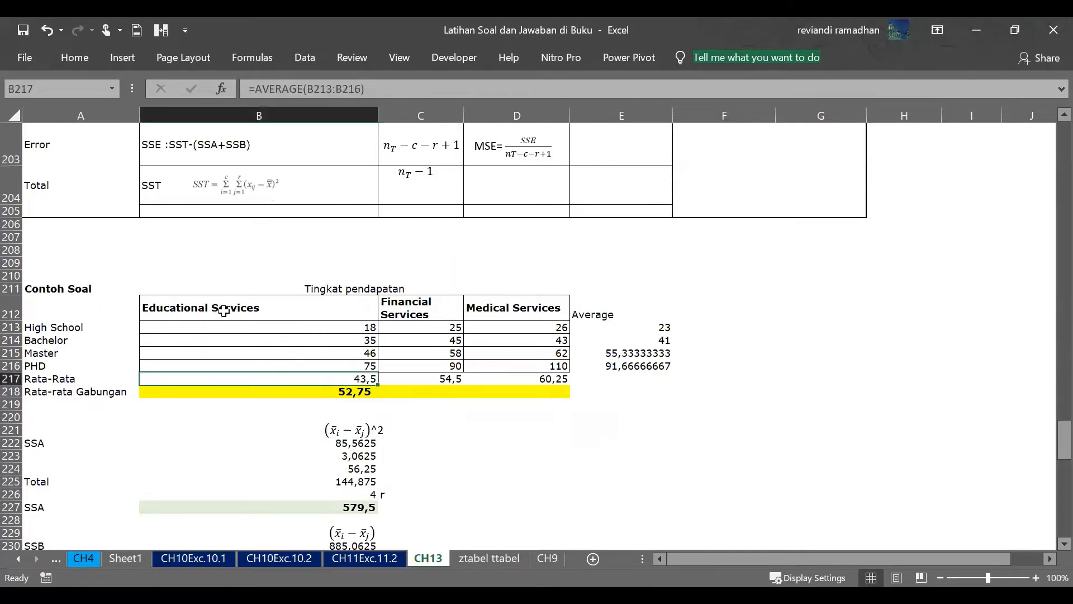
click(350, 393)
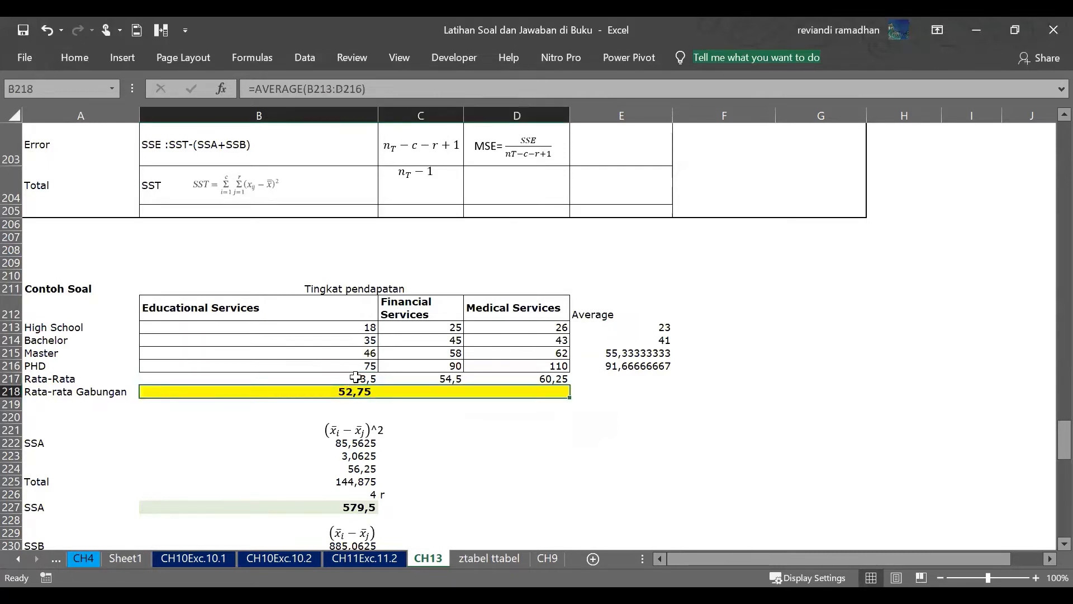
click(354, 378)
click(417, 380)
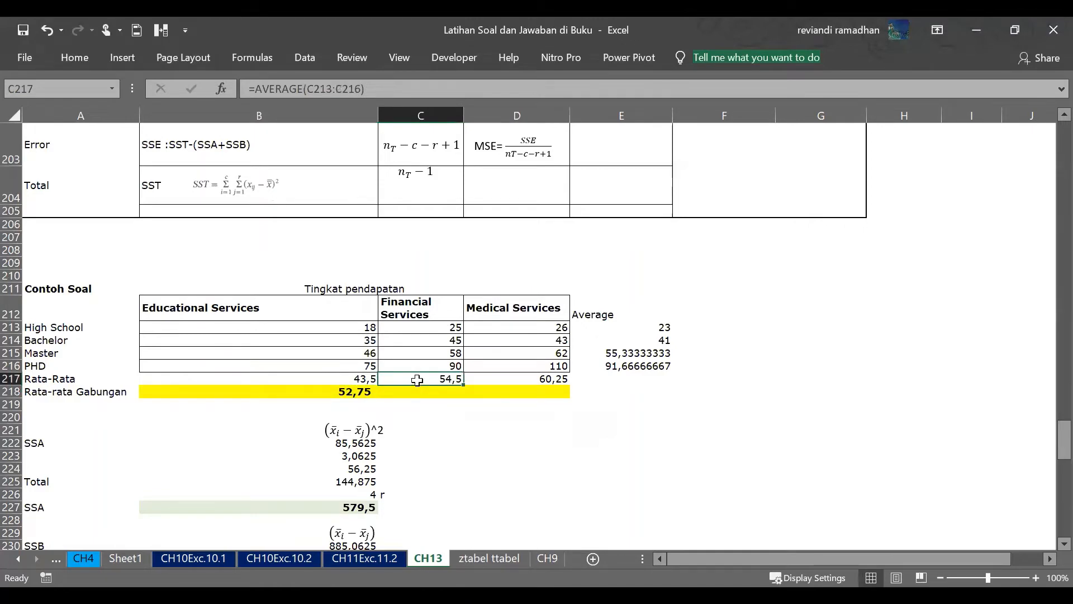
Revisit the Columns row of the ANOVA formula table and return to the averages below the example data.
scroll(238, 354, up, 10)
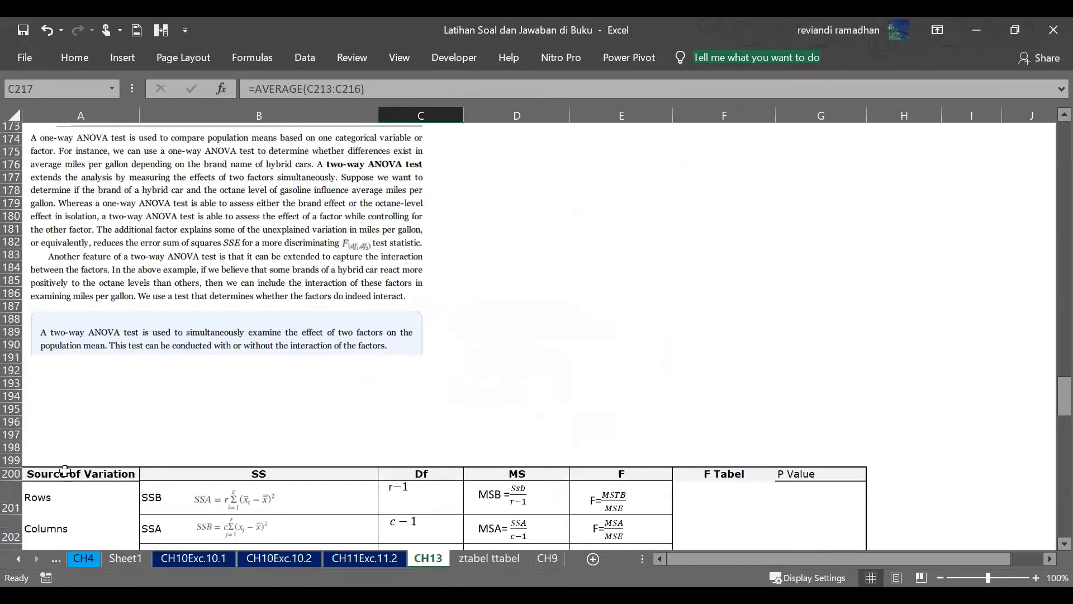
click(50, 528)
key(Down)
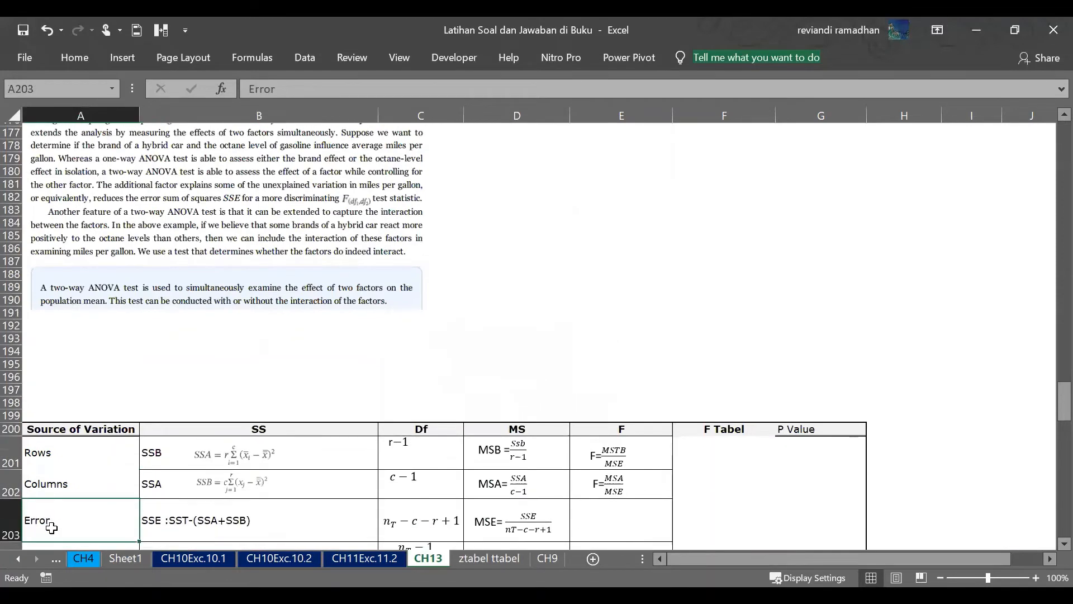
key(Down)
key(Down)
key(Down)
key(Down)
key(Down)
key(Down)
key(Down)
key(Down)
key(Down)
key(Down)
key(Down)
key(Down)
key(Down)
key(Down)
key(Down)
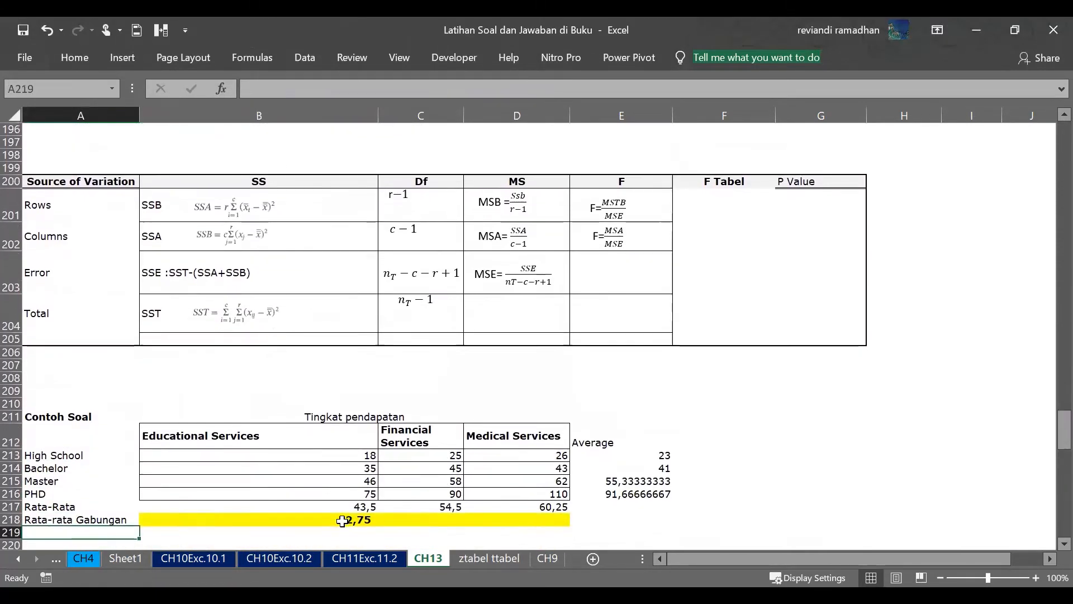
Inspect the squared deviation formulas in B222 and B223, continuing to the SSA block's Total in B225.
click(342, 521)
key(Down)
key(Down)
key(Down)
key(Down)
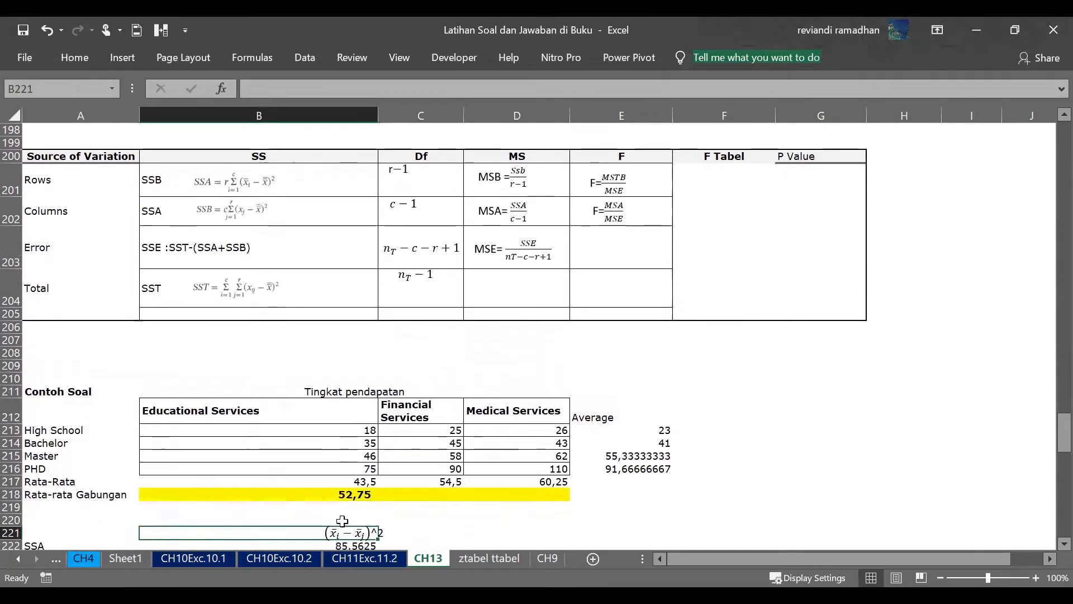
click(360, 91)
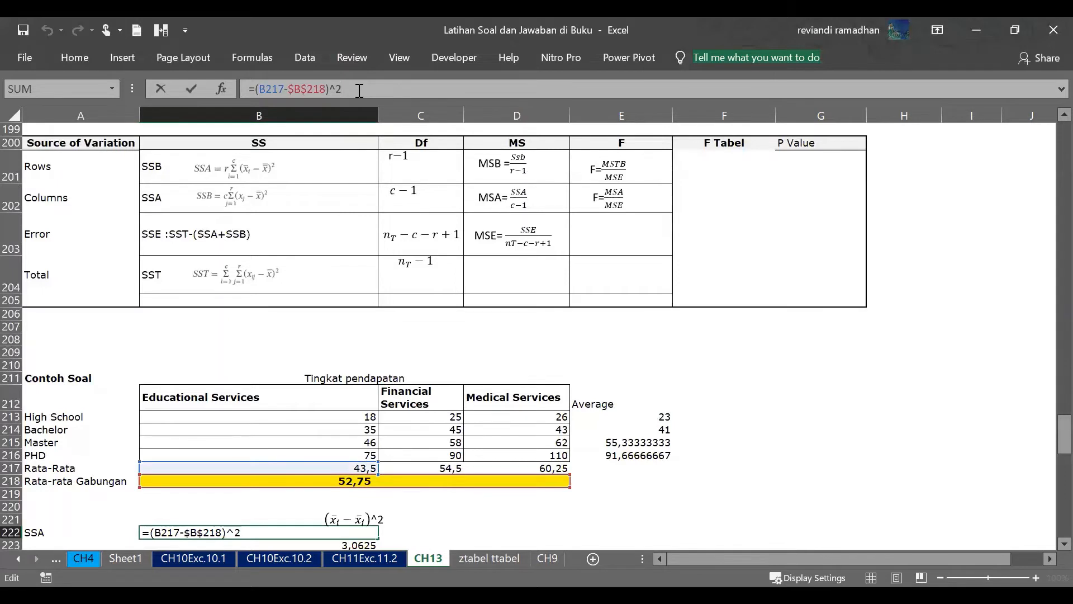
key(Return)
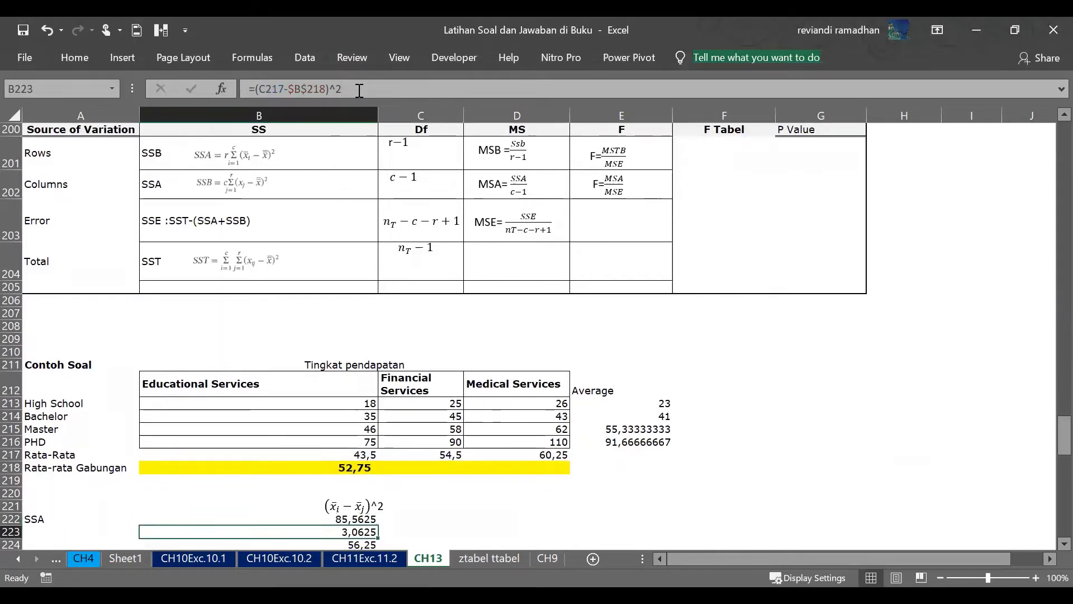
click(359, 91)
key(Return)
key(Return)
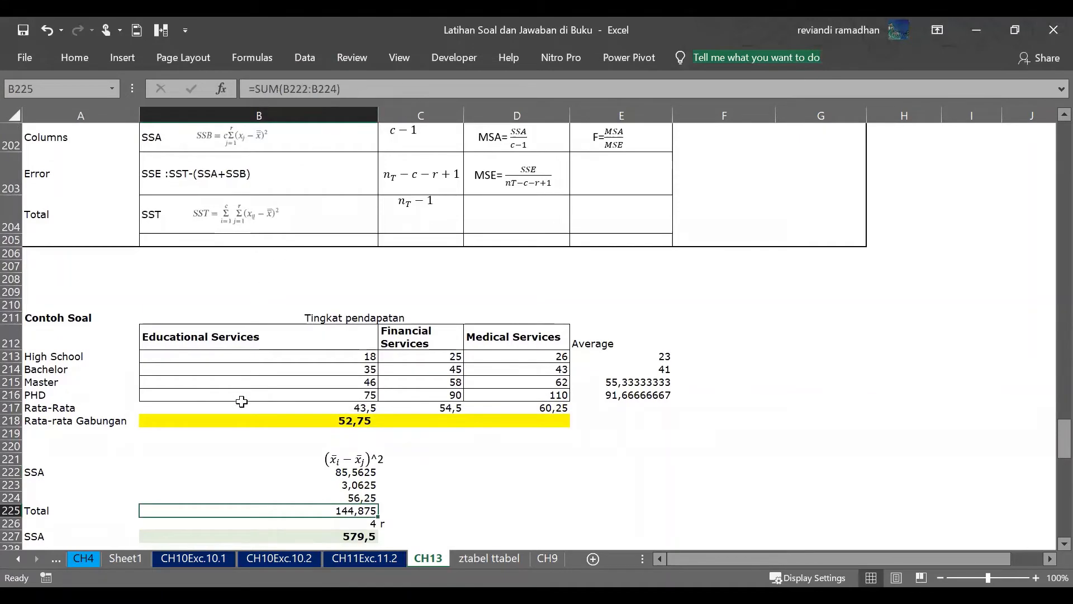
Compare the SS formulas in the ANOVA formula table with the Total in B225 and the r multiplier in B226.
scroll(249, 453, up, 10)
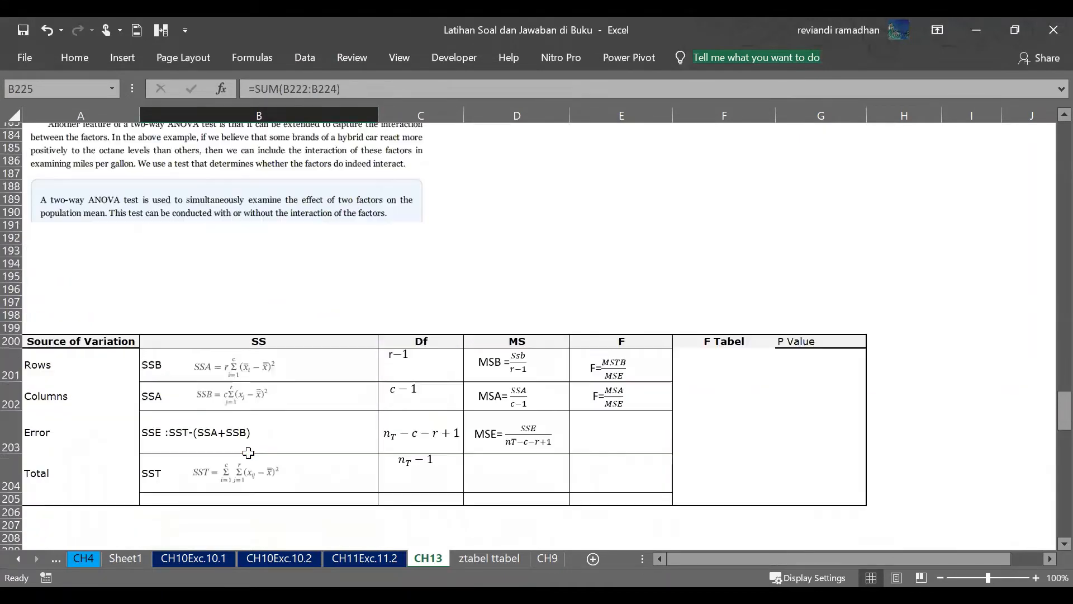
scroll(259, 459, down, 10)
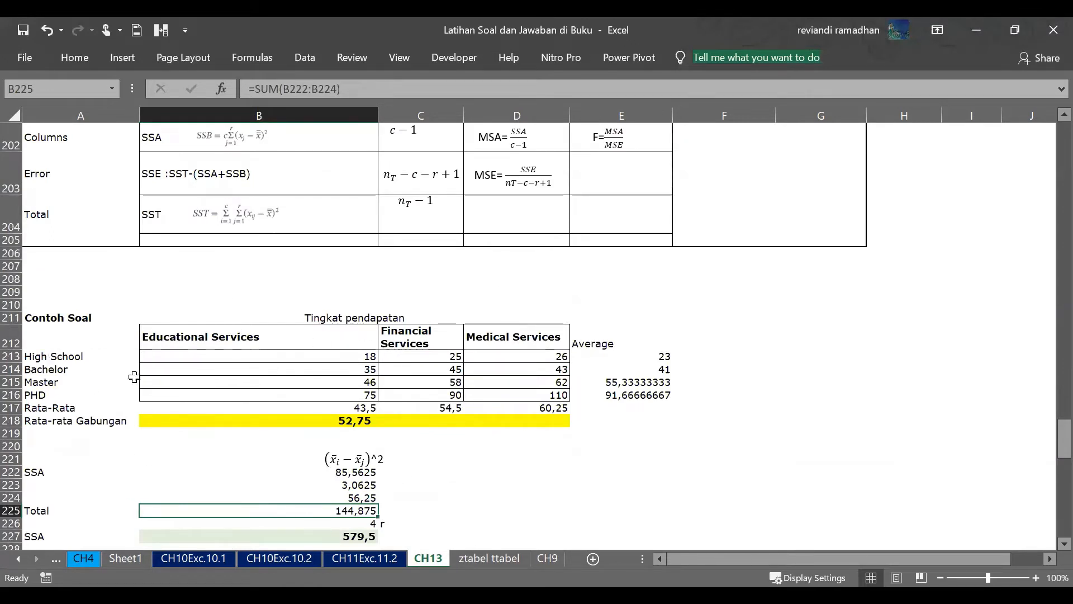
click(342, 523)
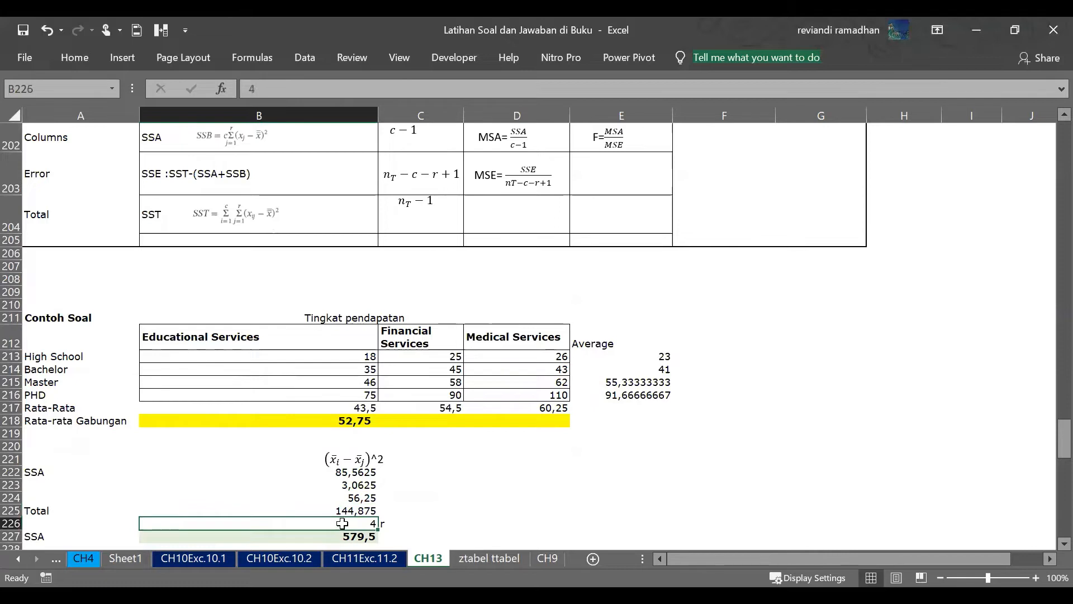
key(Up)
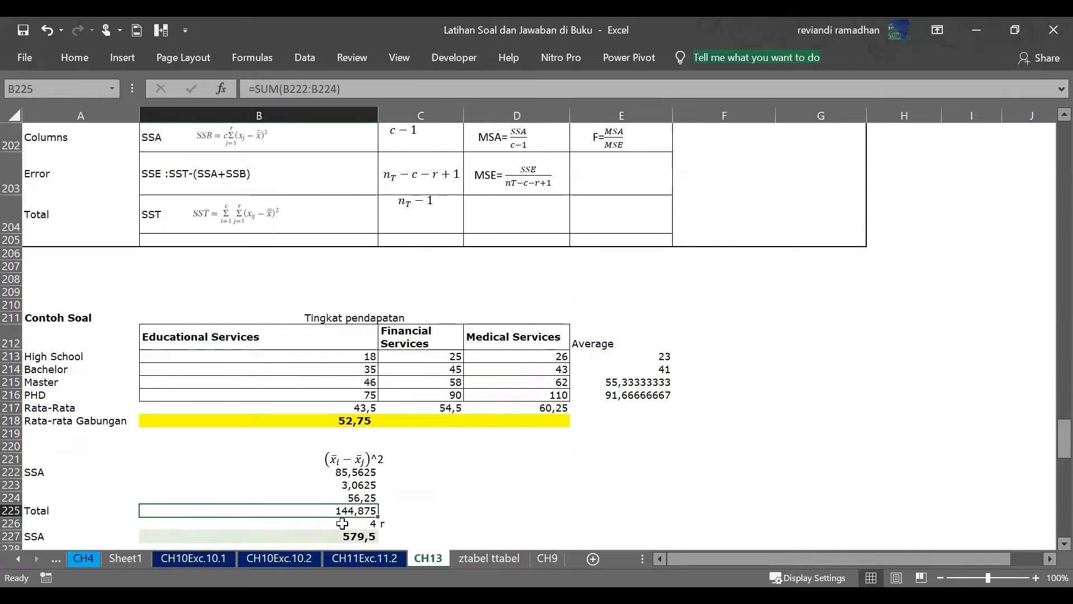
Trace the cells referenced by the squared deviation formula in B222 and the sum formula in B225.
click(350, 474)
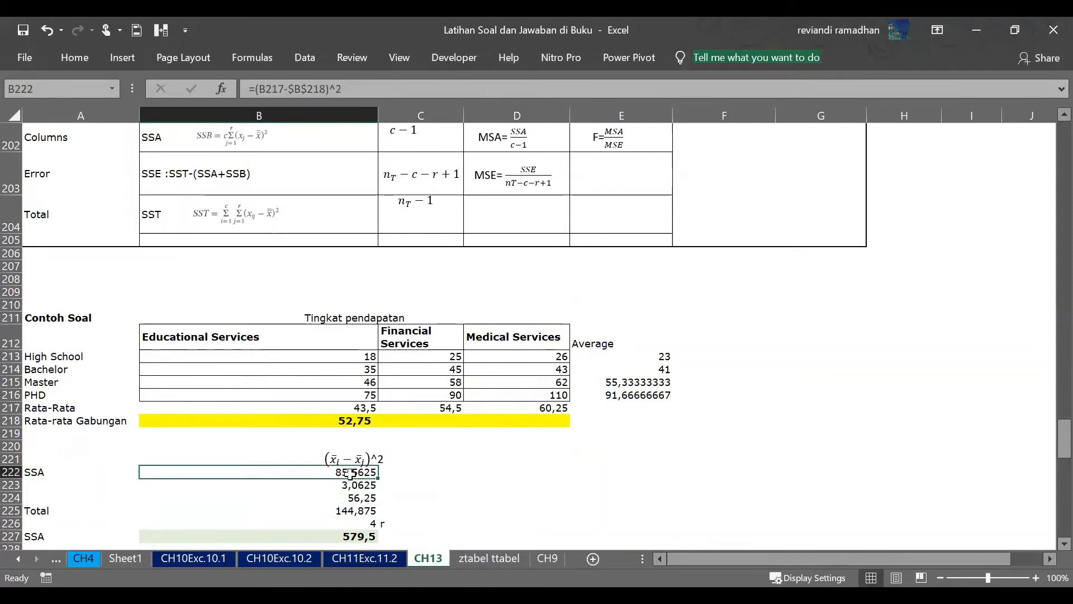
click(312, 90)
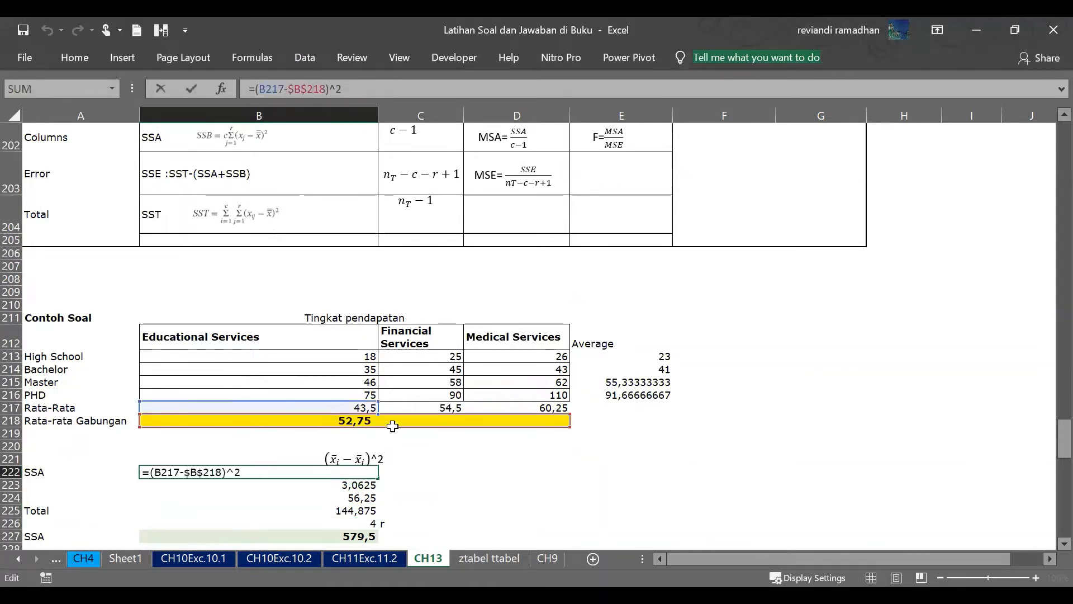
key(Return)
key(Down)
key(Down)
key(Down)
key(Up)
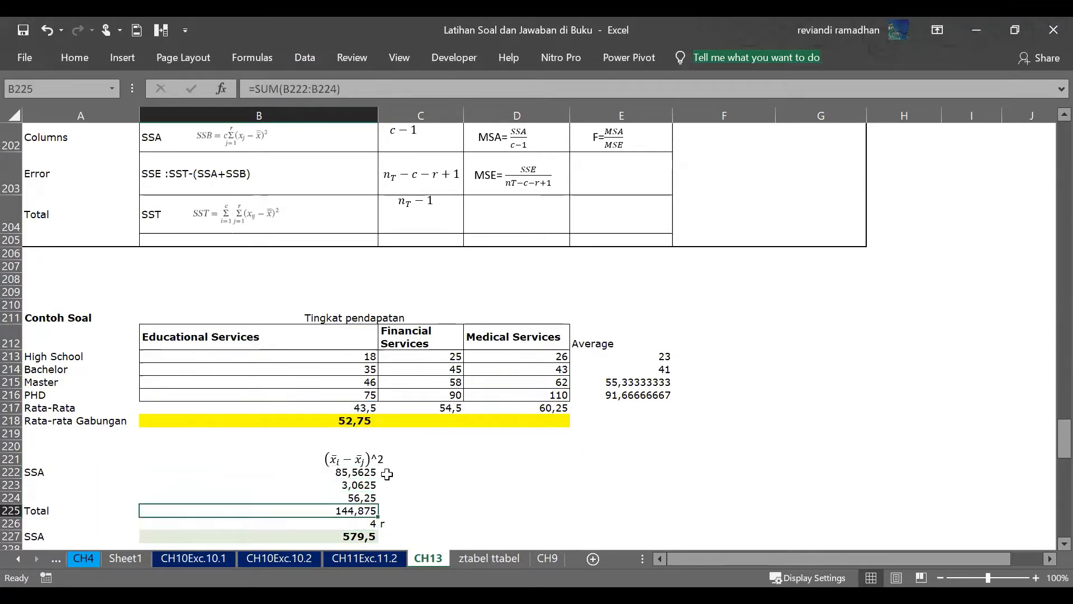
click(356, 90)
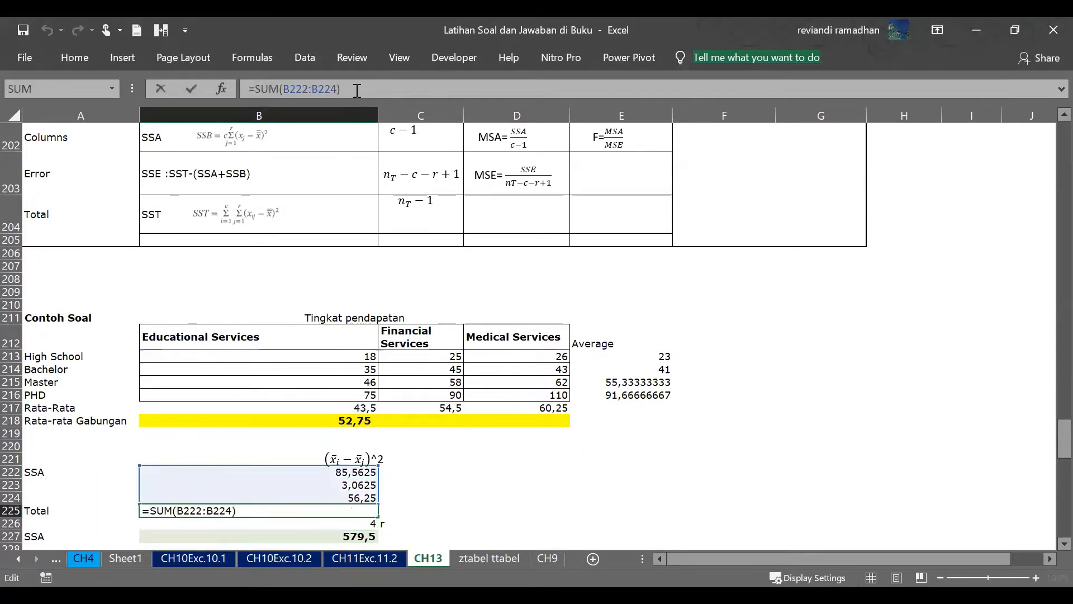
key(Escape)
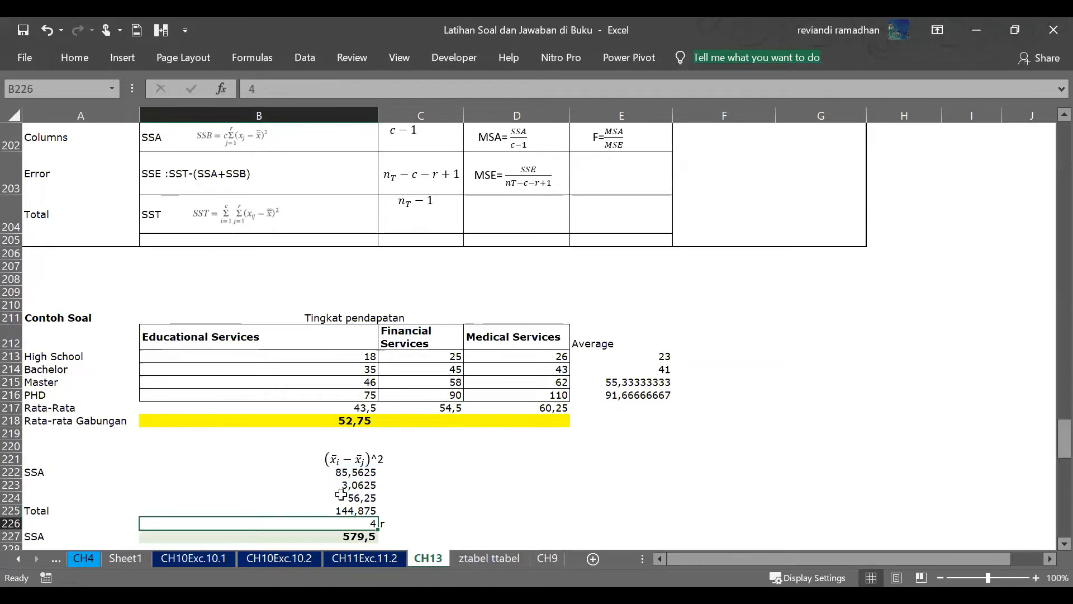
Review the r label in C226 and the SSA product formula in B227.
key(Right)
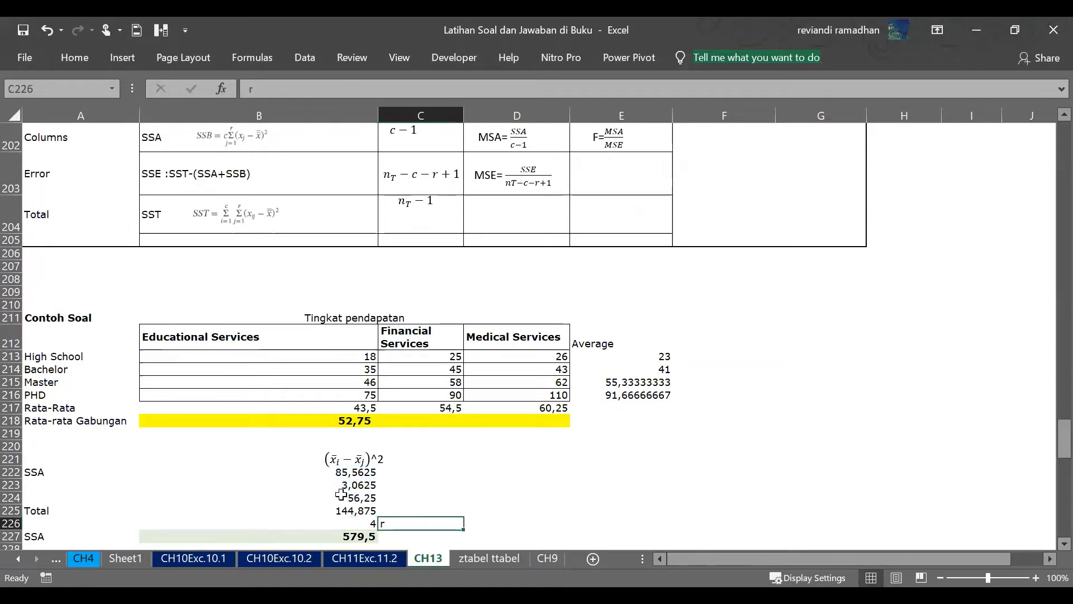
key(Down)
key(Left)
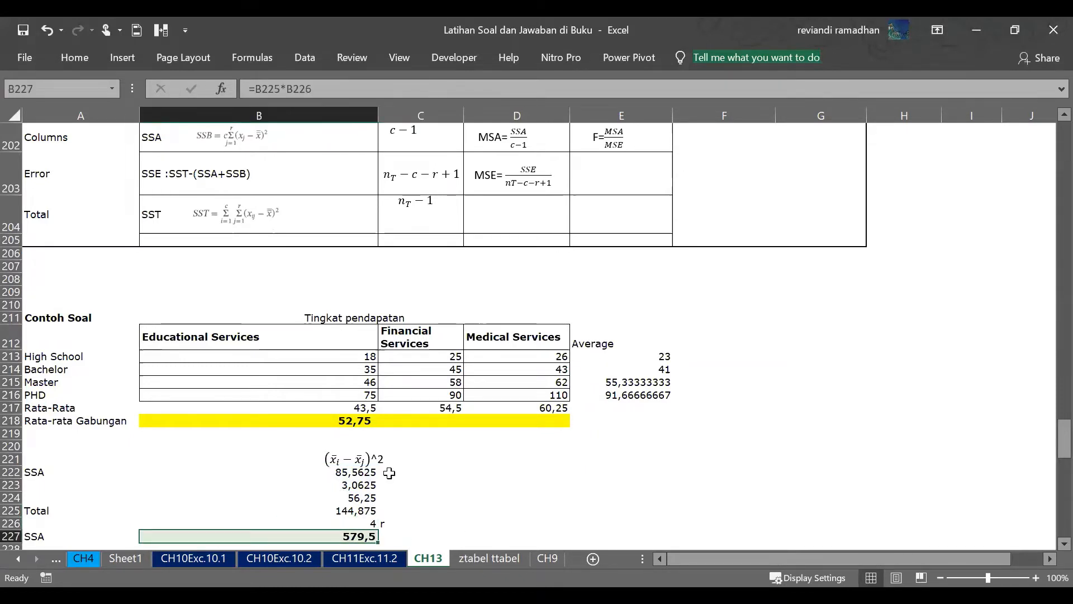
Locate the SSA result in the completed ANOVA table and check the Columns SS reference in B252.
key(Down)
key(Down)
key(Down)
key(Down)
key(Down)
key(Down)
key(Down)
key(Down)
key(Down)
key(Down)
key(Down)
key(Down)
key(Down)
key(Down)
key(Down)
key(Down)
key(Down)
key(Down)
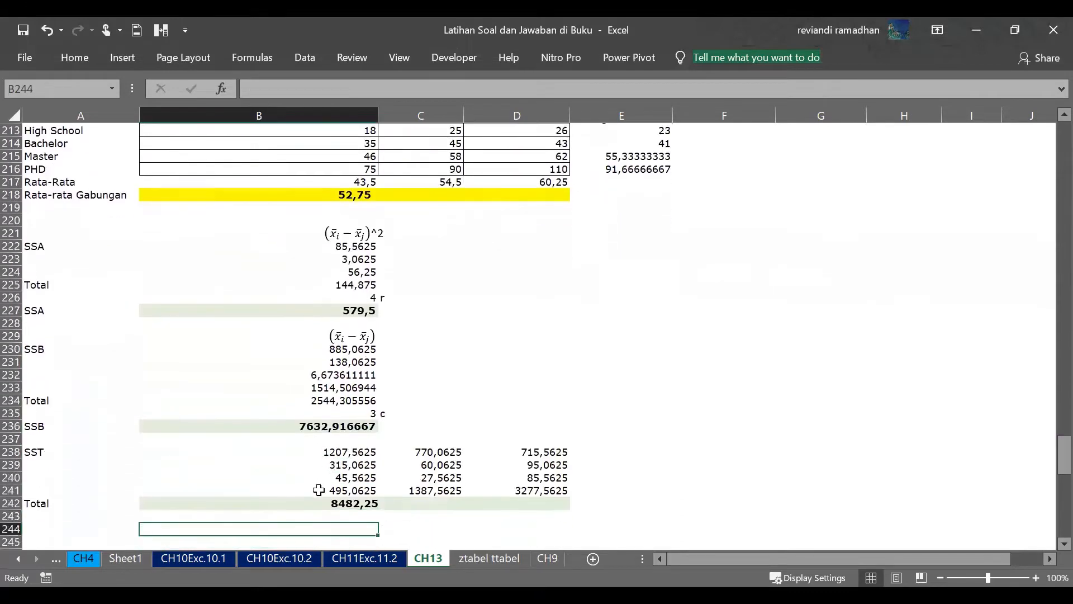
scroll(291, 489, down, 10)
key(Up)
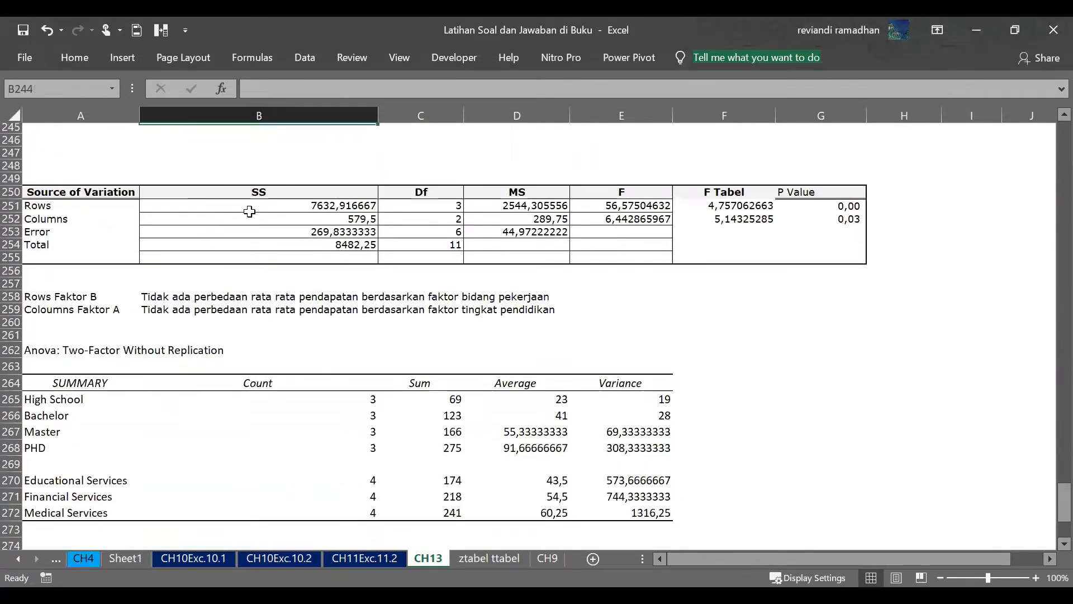
key(Up)
key(Up)
key(Up)
key(Up)
key(Up)
key(Up)
click(371, 313)
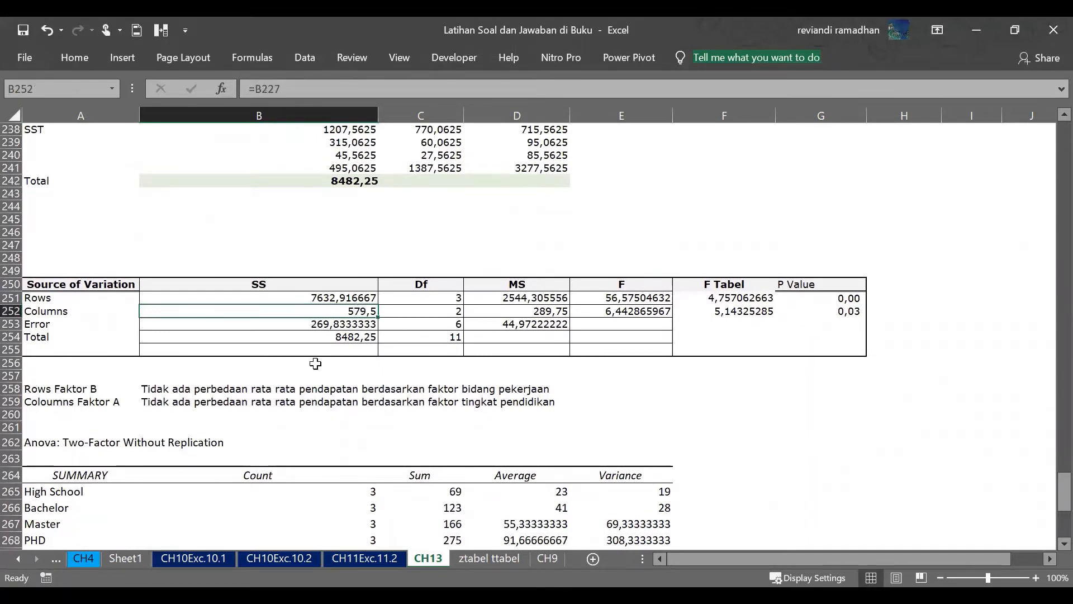
Review the average formulas for the grand mean in B218, the Educational Services column in B217 and the High School row in E213.
scroll(295, 366, up, 11)
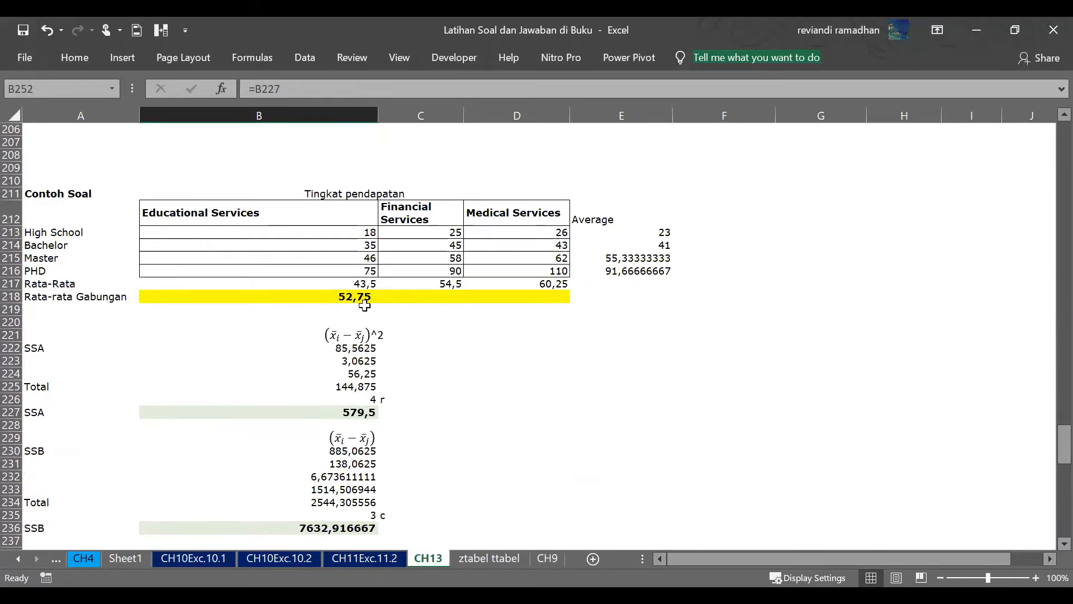
click(322, 298)
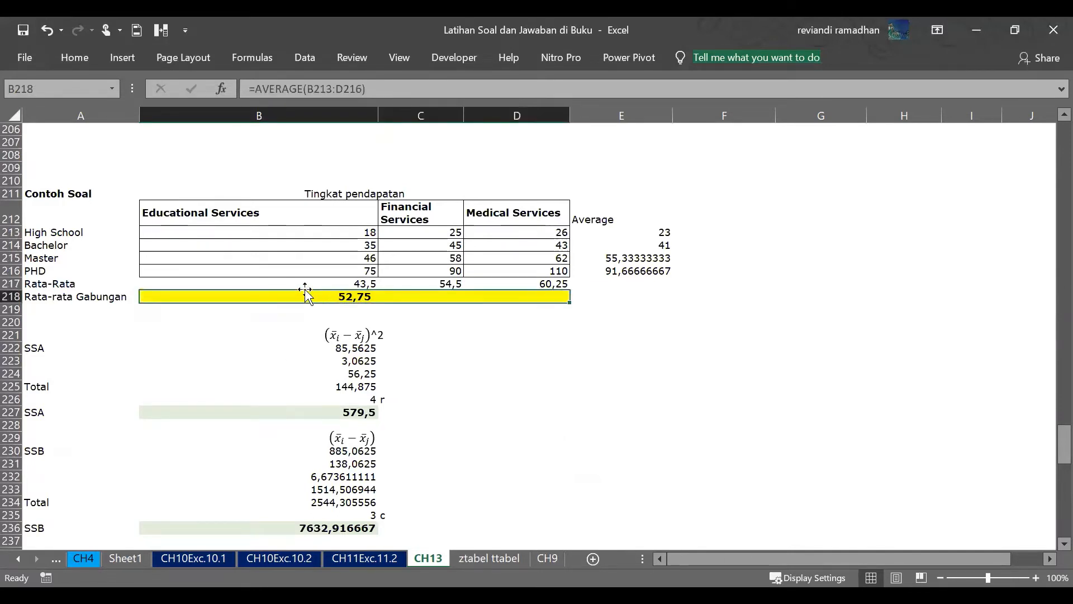
click(309, 281)
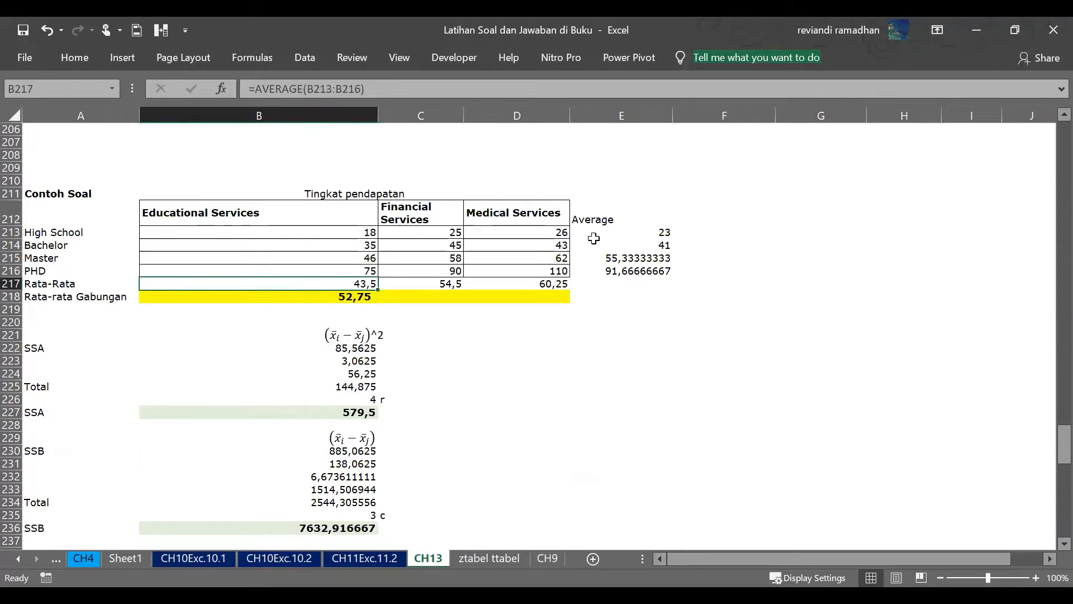
click(615, 234)
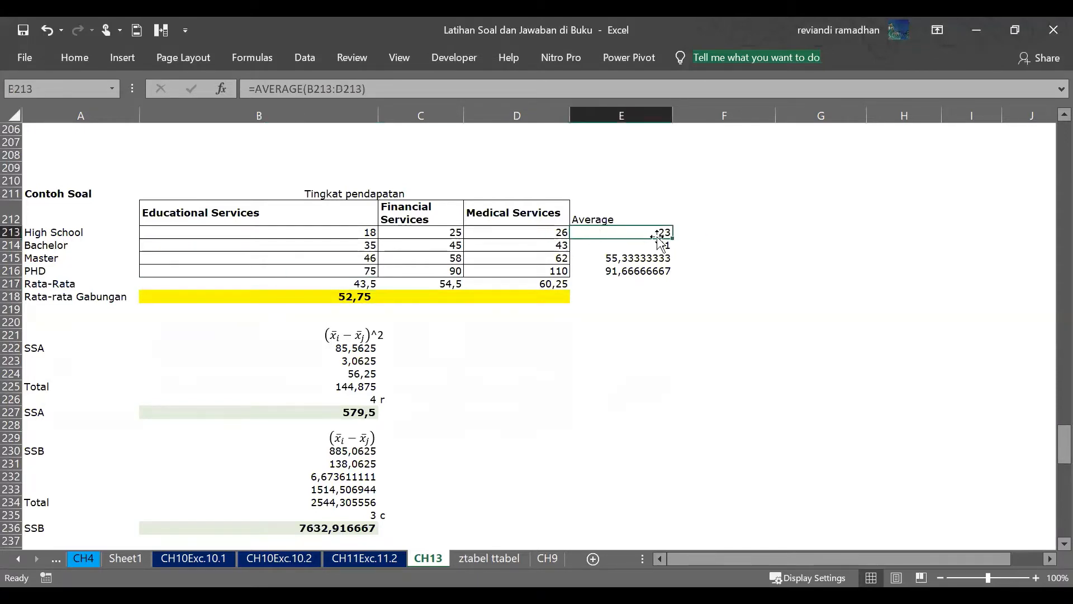
Trace the cells referenced by the High School average in E213 and compare the row averages with the grand mean in B218.
click(306, 85)
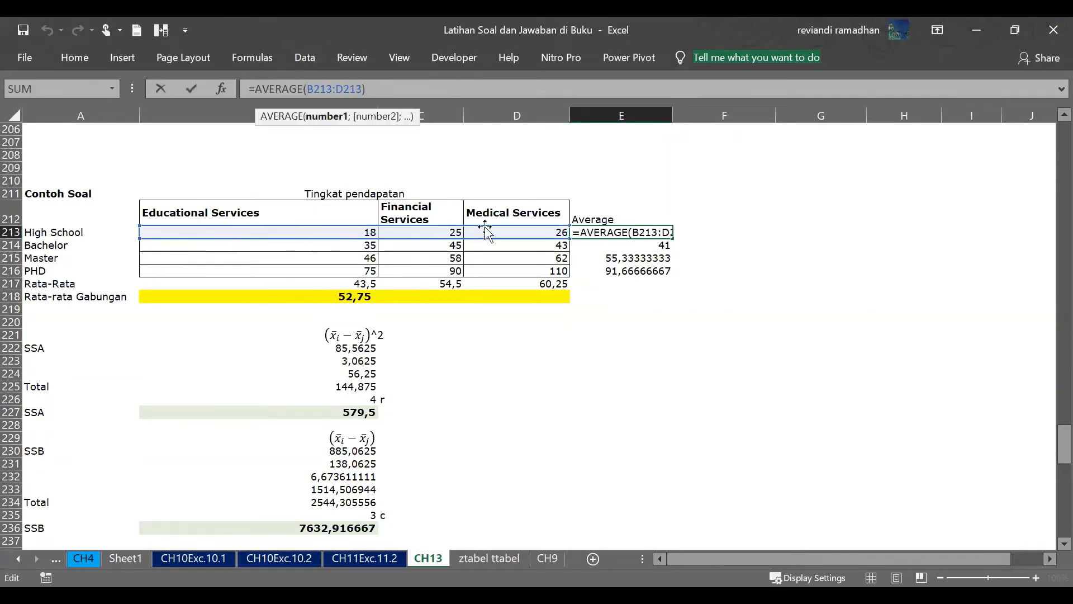
key(Return)
click(649, 233)
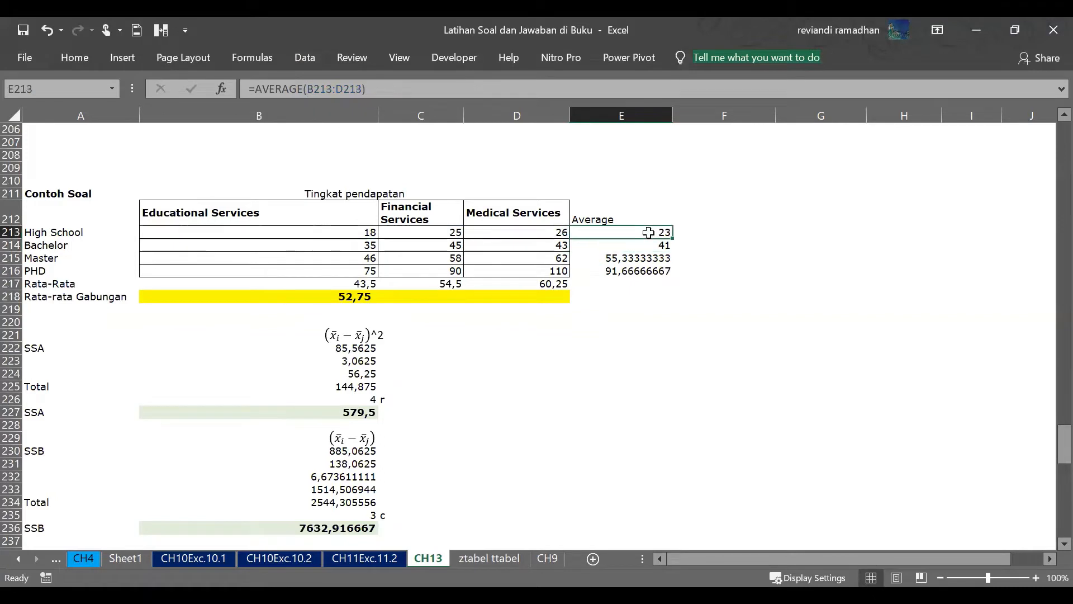
click(387, 294)
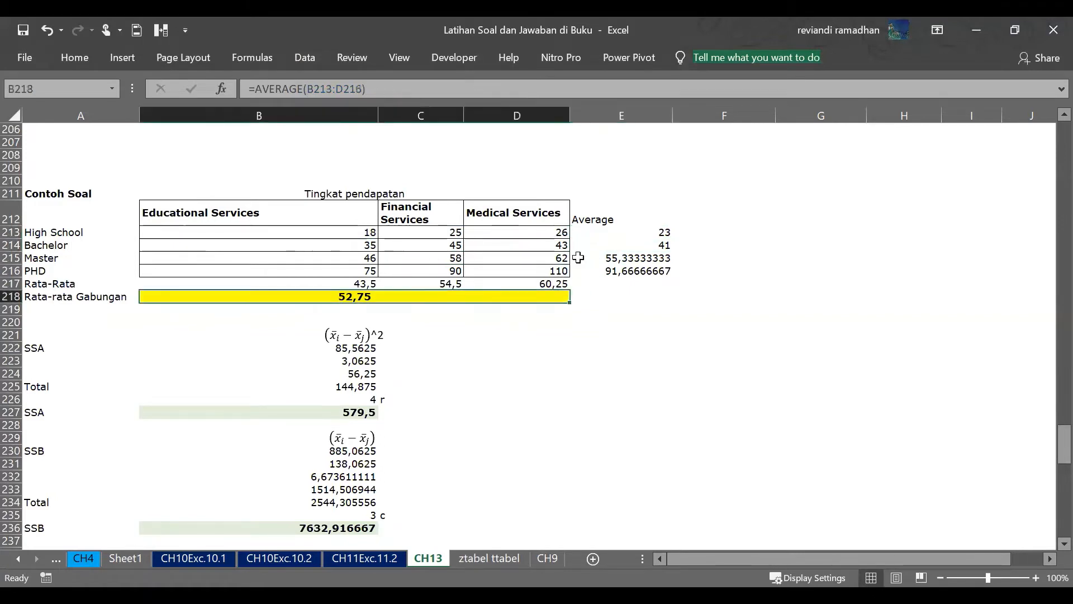
click(621, 245)
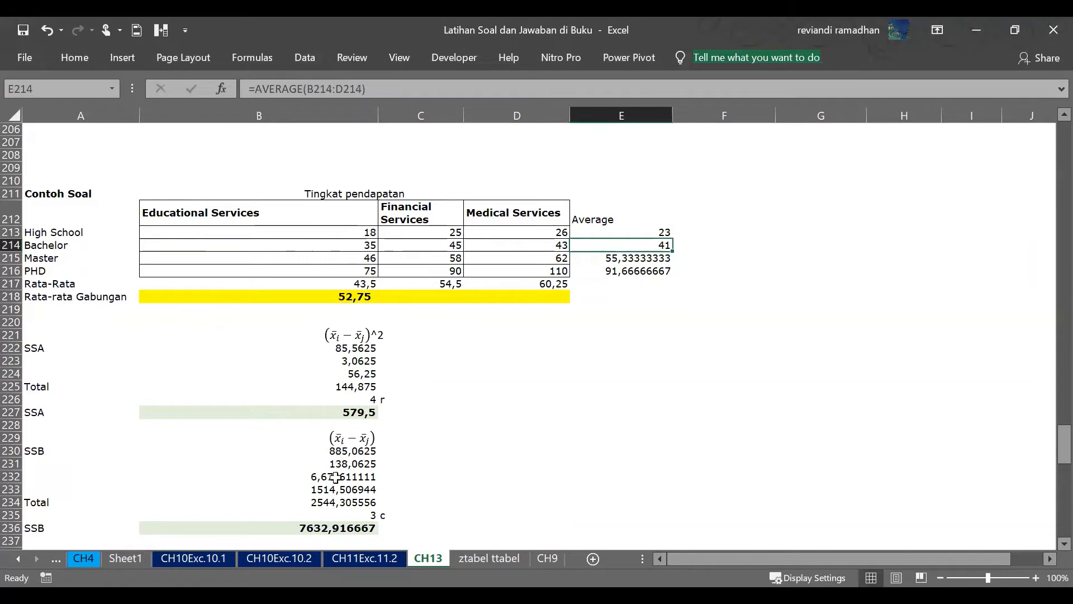
Check the SSB Total sum formula in B234, its c multiplier in B235 and the SSB result beneath it.
click(342, 503)
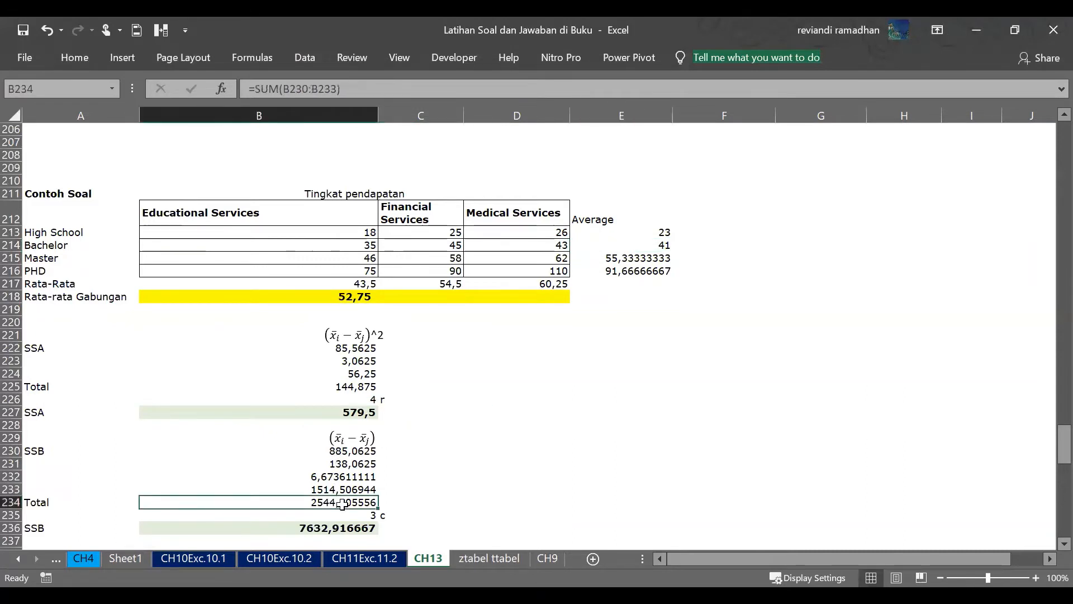
key(Down)
key(Right)
key(Left)
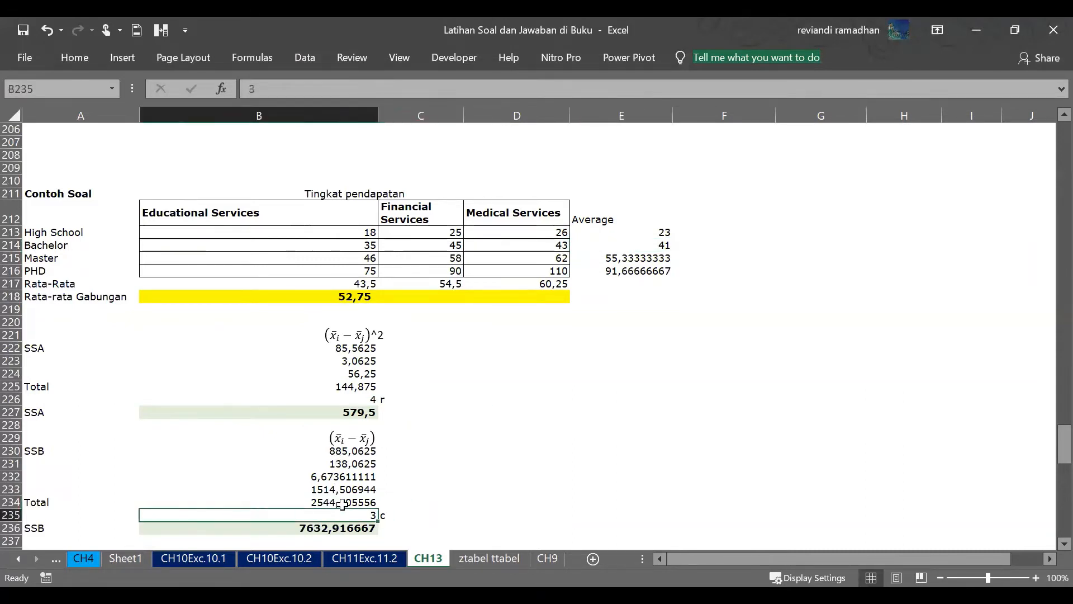
key(Down)
key(Down)
key(Down)
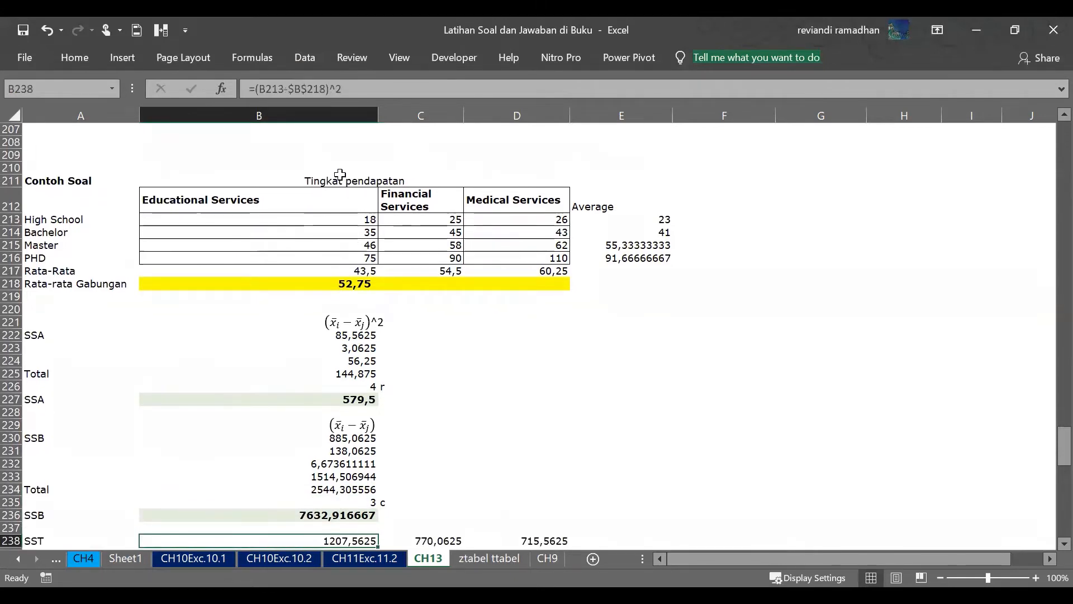
Compare the SSB calculation with the r multiplier label in C226 and the row labels in column A.
key(Up)
key(Up)
key(Up)
key(Up)
key(Up)
key(Up)
key(Up)
key(Up)
key(Up)
key(Up)
key(Up)
key(Up)
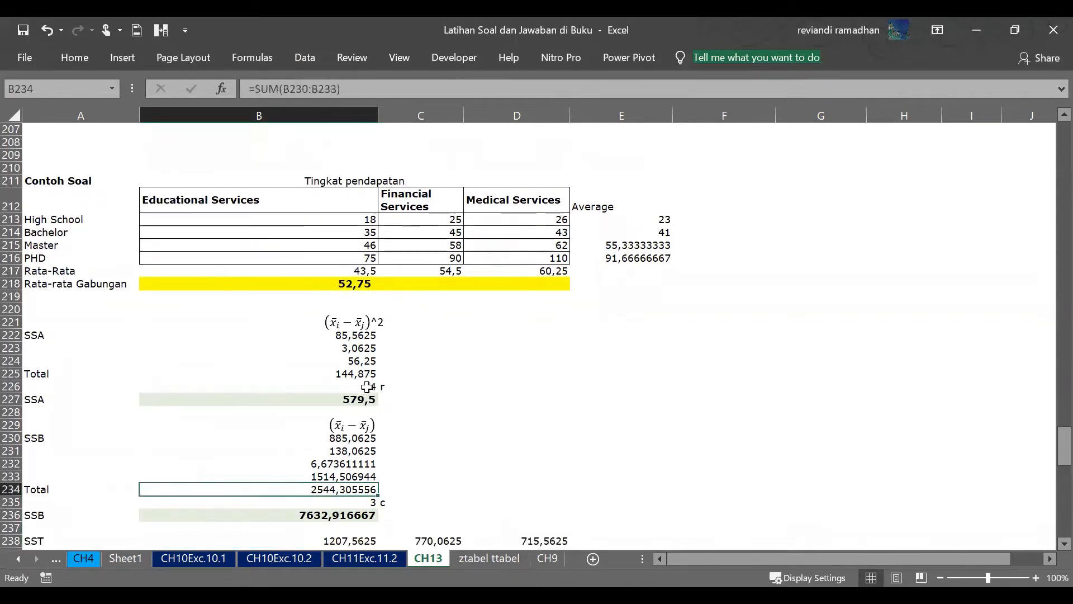
click(398, 385)
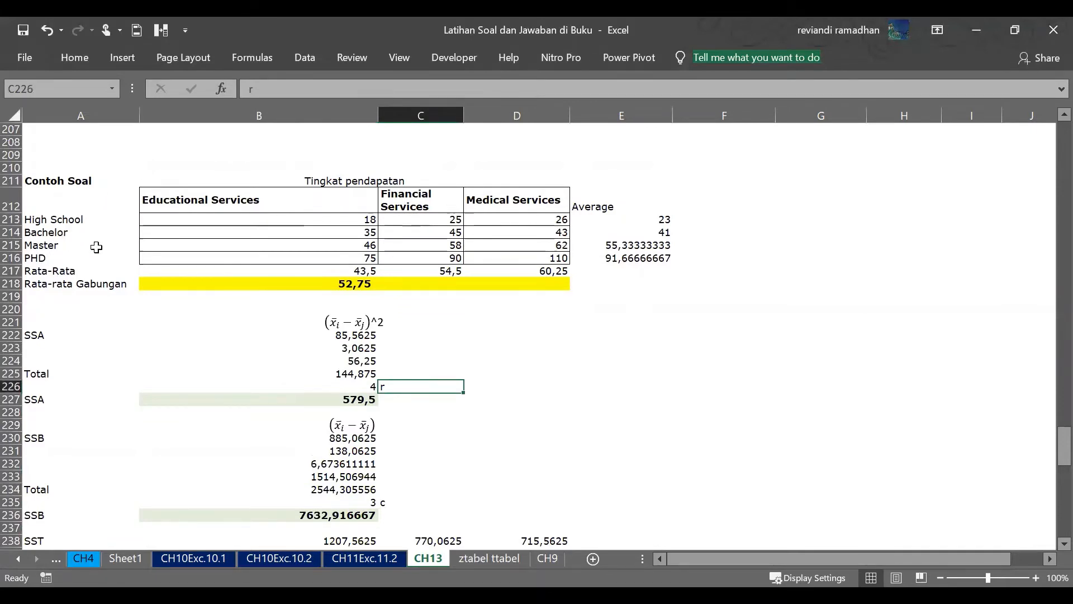
click(112, 373)
click(126, 284)
Examine the SST squared deviation formulas in rows 238 to 241 and the Total row beneath them.
click(323, 547)
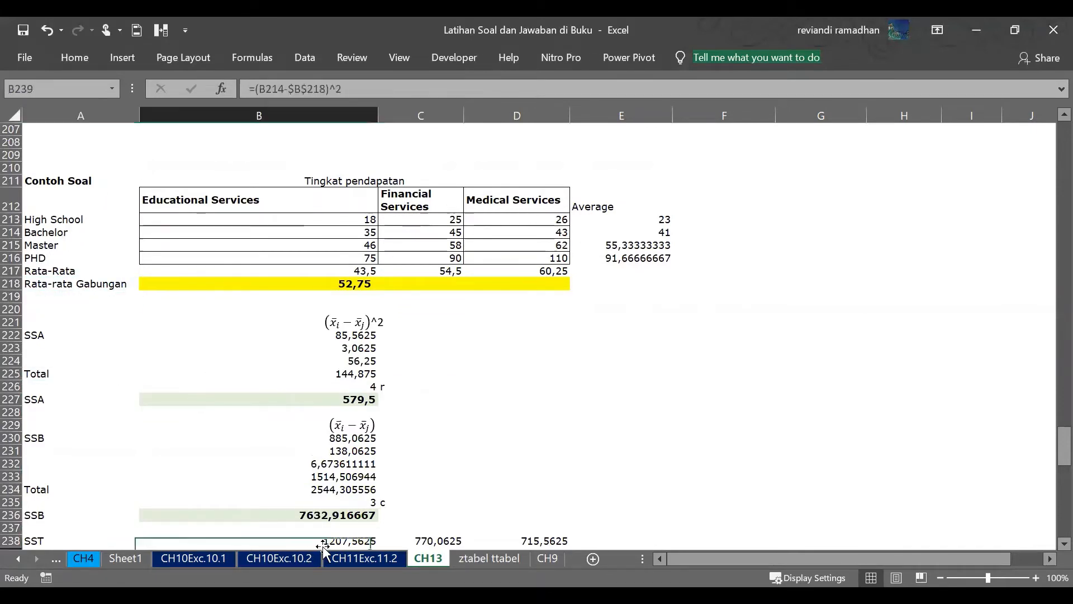
key(Up)
key(Up)
key(Up)
key(Right)
key(Down)
key(Down)
key(Down)
key(Down)
key(Down)
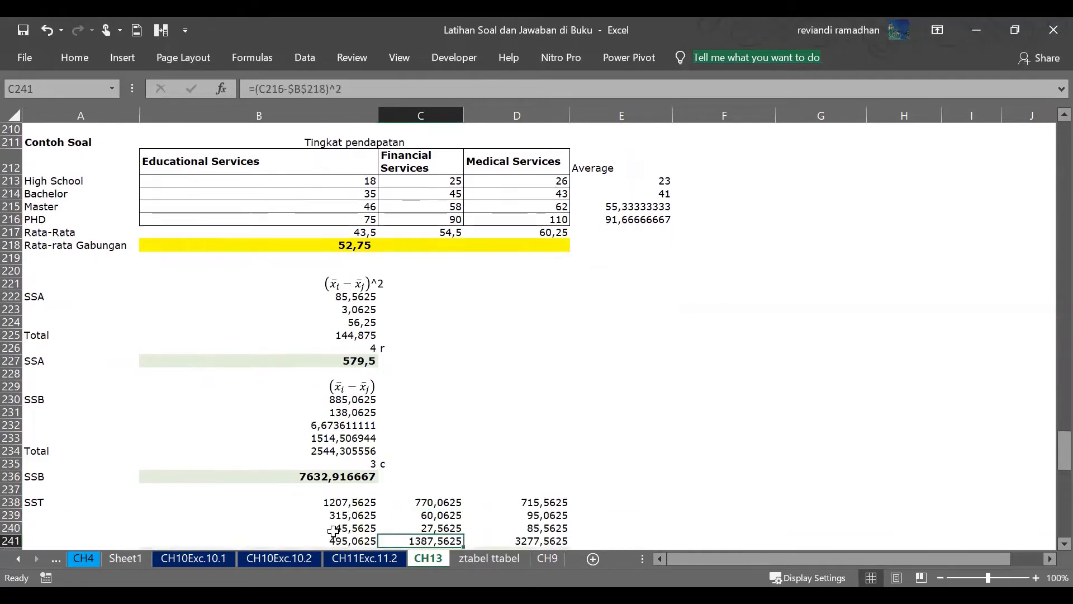
key(Down)
key(Down)
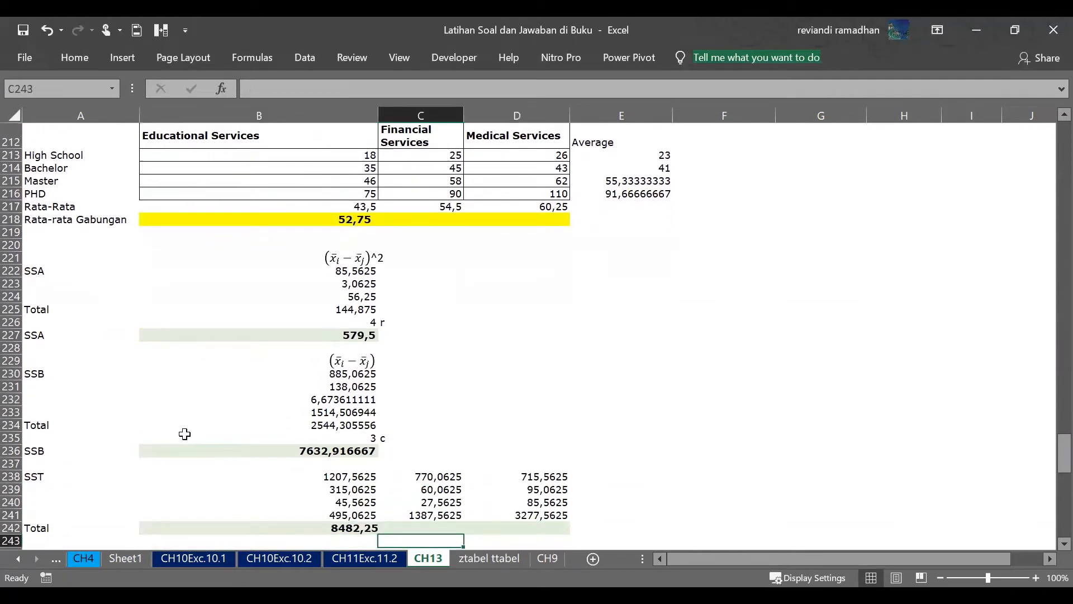
Locate the SSB result in the completed ANOVA table and check the Rows SS reference in B251.
click(291, 456)
key(Down)
key(Down)
key(Down)
key(Down)
key(Down)
key(Down)
key(Down)
key(Down)
key(Down)
key(Down)
key(Down)
key(Down)
key(Down)
key(Down)
key(Down)
key(Down)
key(Down)
key(Down)
key(Down)
key(Down)
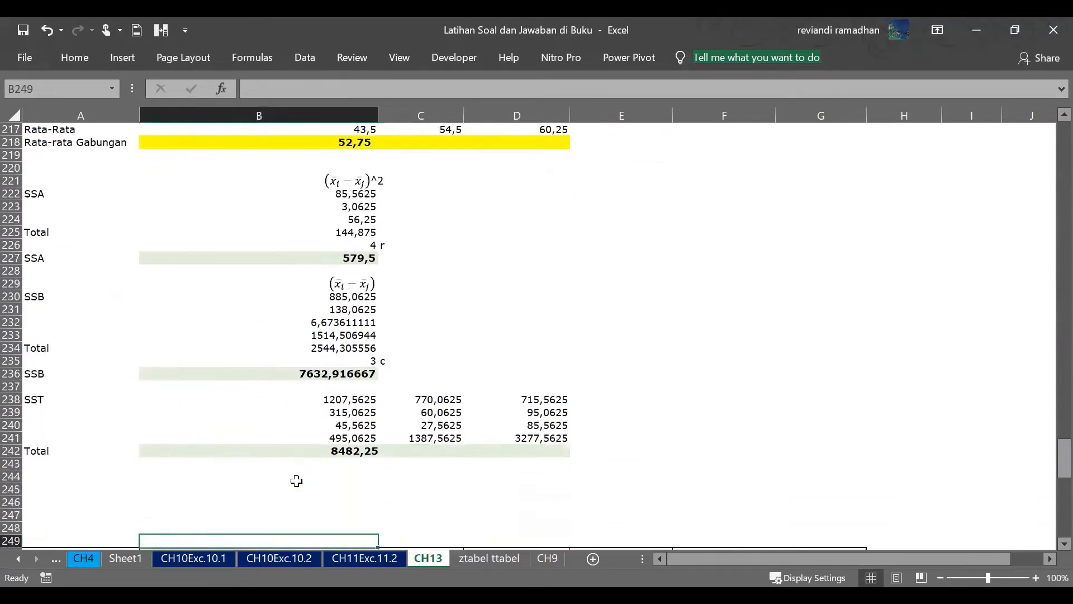
key(Down)
key(Down)
key(Down)
key(Down)
key(Down)
key(Down)
key(Down)
key(Down)
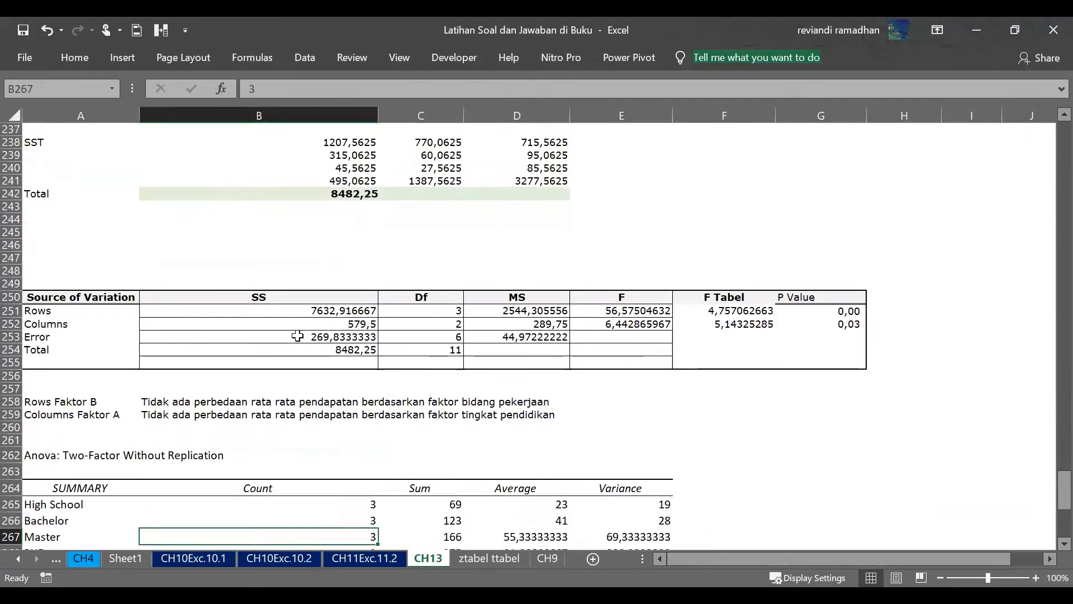
click(295, 315)
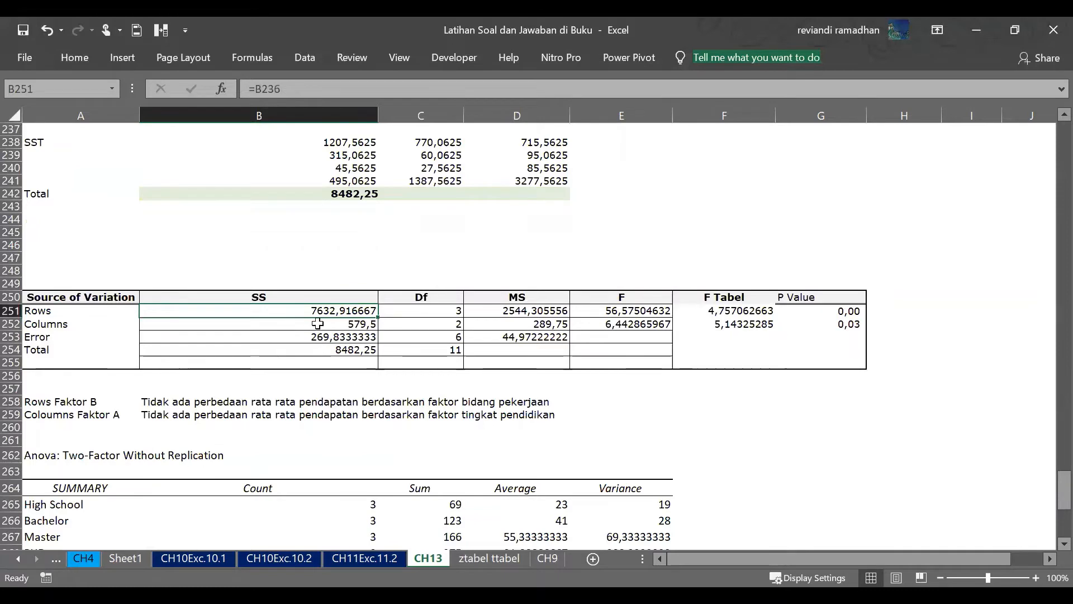
scroll(317, 343, up, 11)
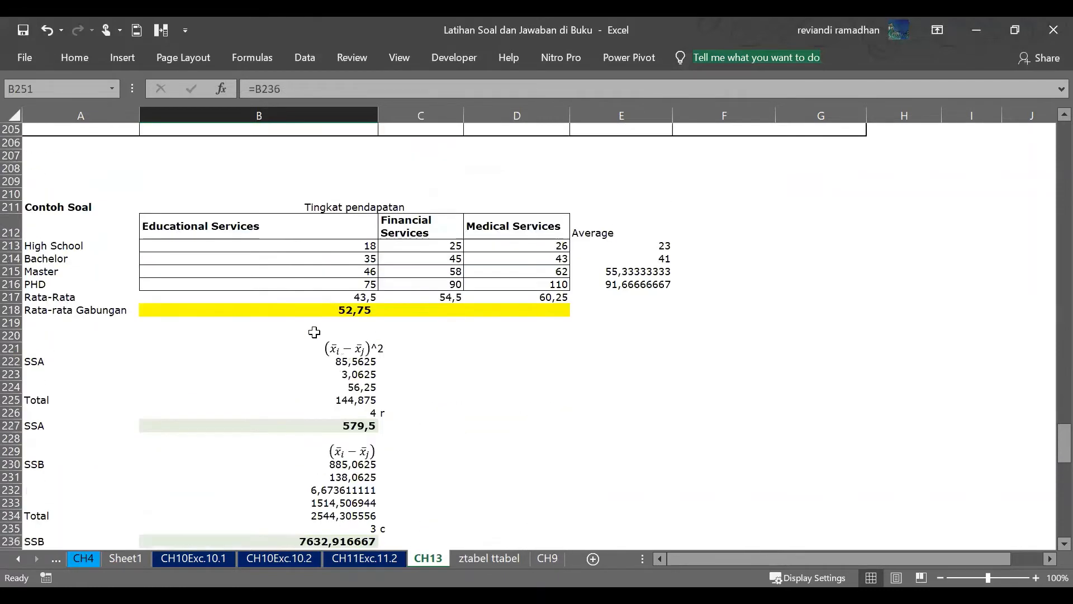
scroll(314, 332, down, 11)
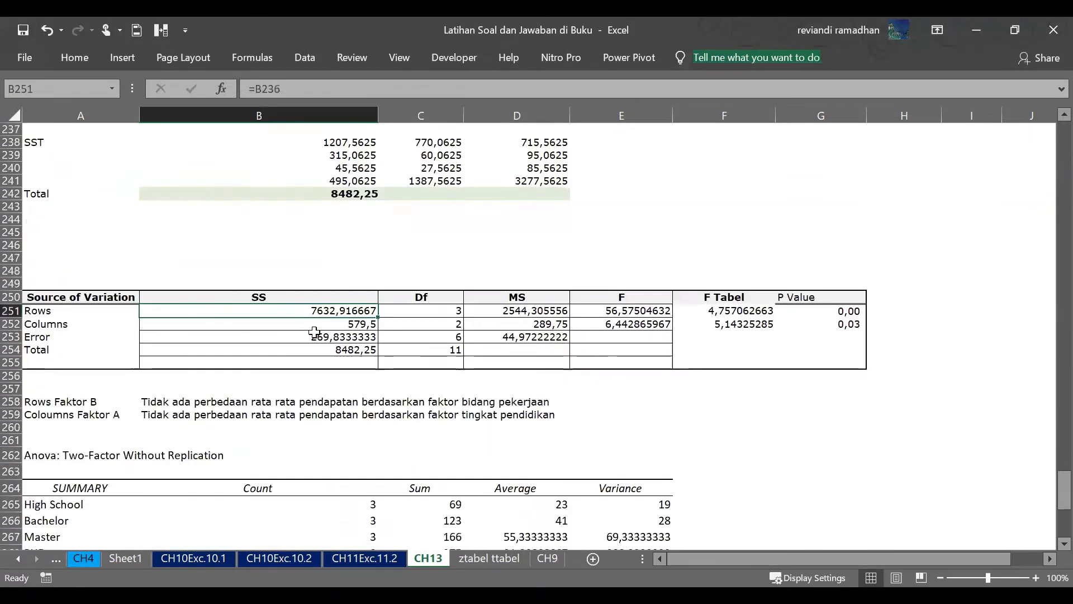
Go from the SST block back to the ANOVA formula table and examine the SST formula above the example data.
click(102, 139)
key(Up)
key(Up)
key(Up)
key(Up)
key(Up)
key(Up)
key(Up)
key(Up)
key(Up)
key(Up)
key(Up)
key(Up)
key(Up)
key(Up)
key(Up)
key(Up)
key(Up)
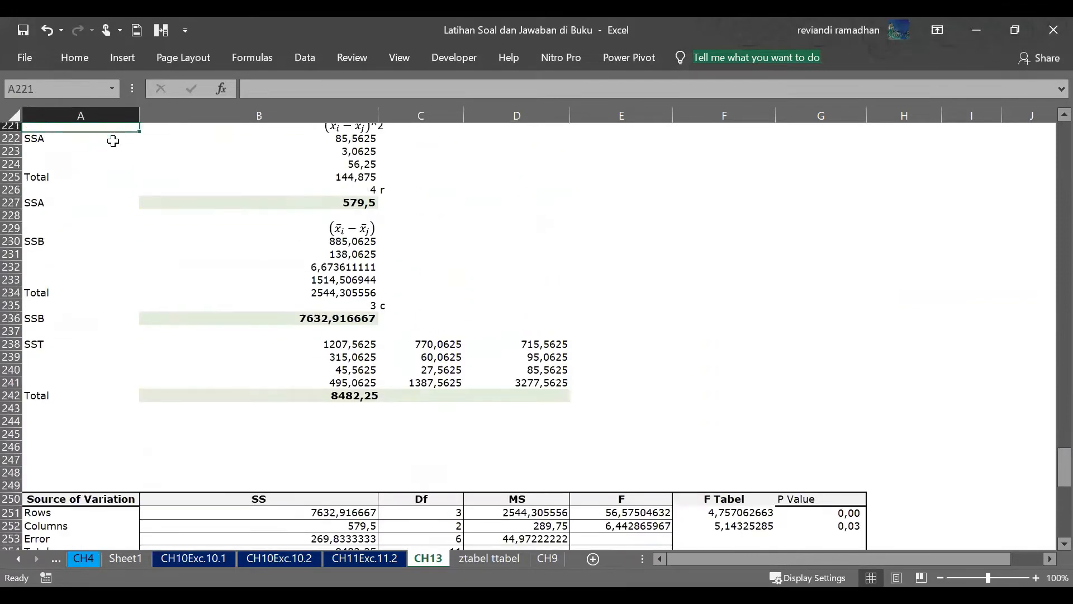
key(Up)
key(Up)
scroll(385, 477, up, 8)
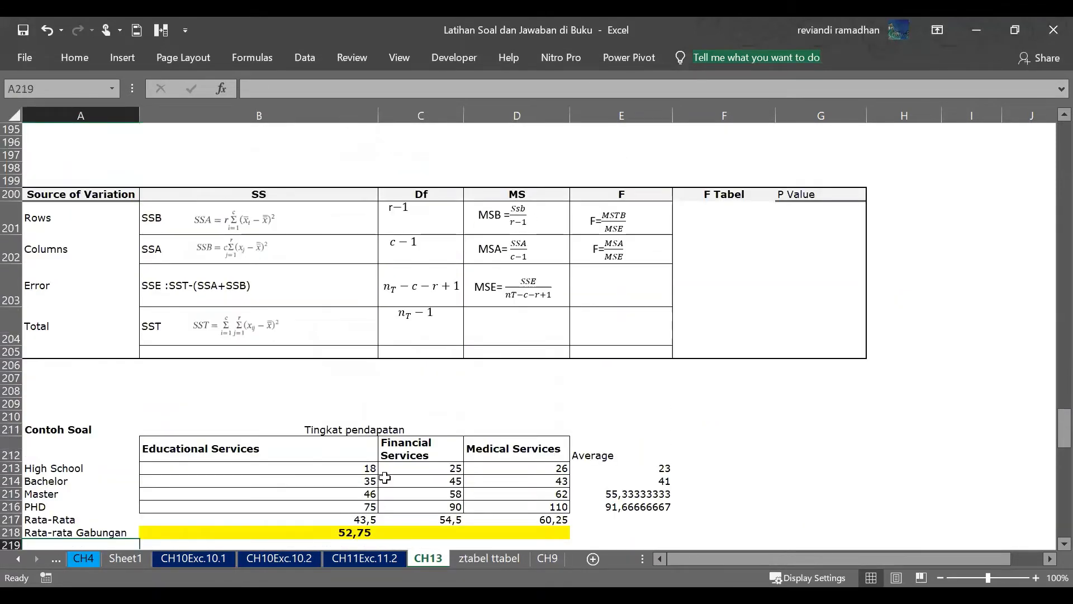
key(Down)
scroll(313, 498, down, 1)
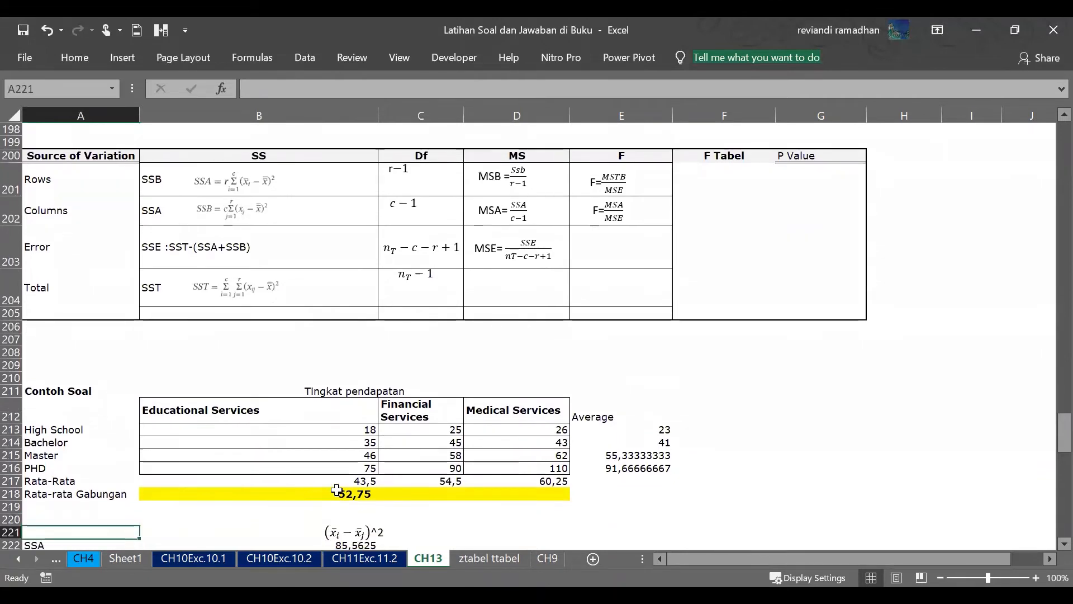
Review the column averages in row 217 and the individual Educational Services incomes in B213:B216.
click(341, 481)
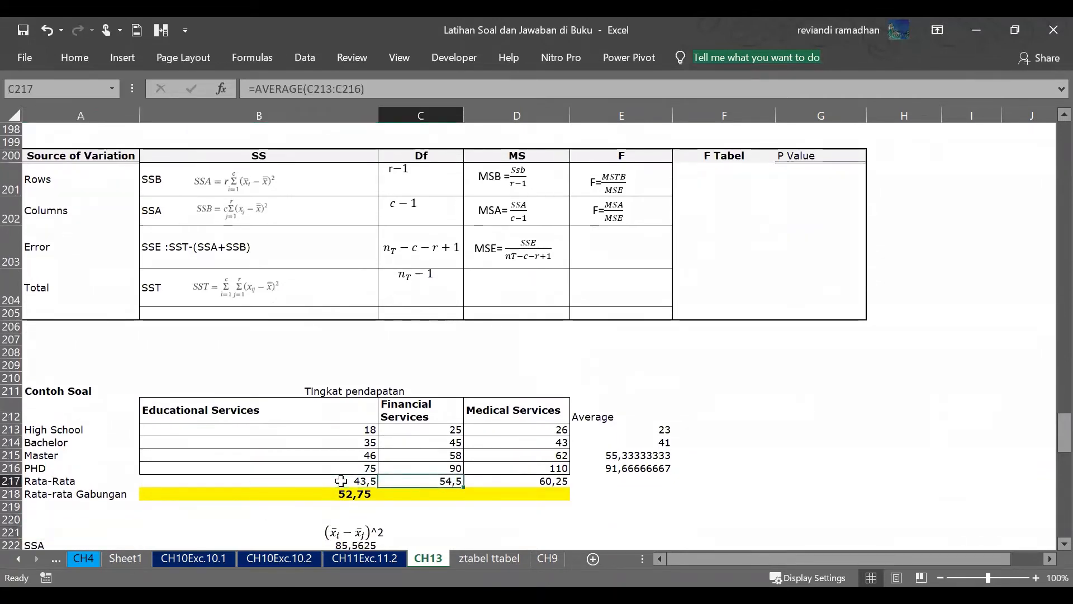
click(343, 430)
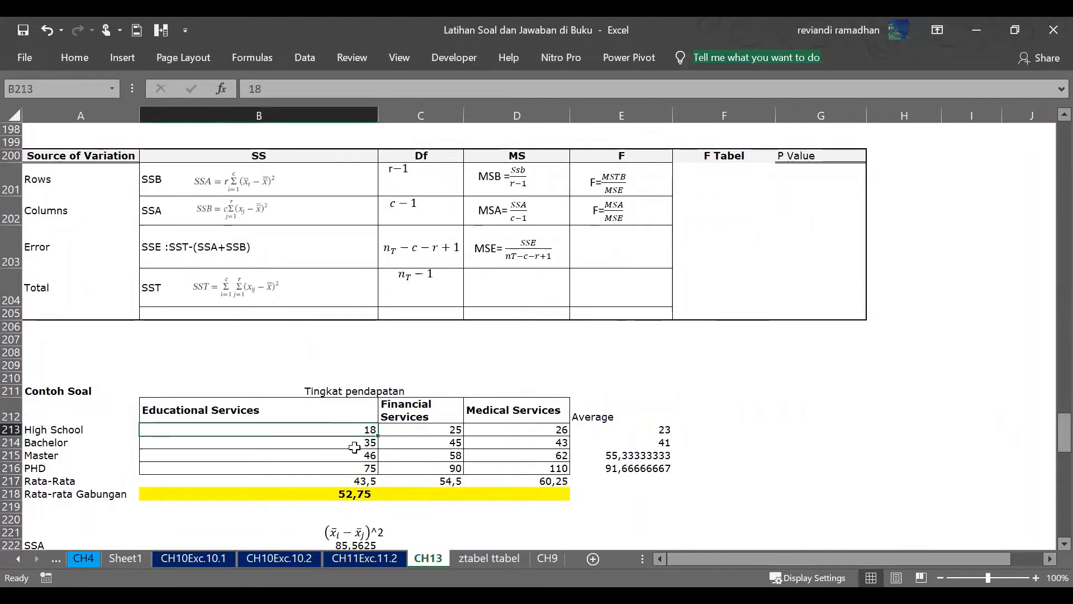
click(359, 443)
click(366, 468)
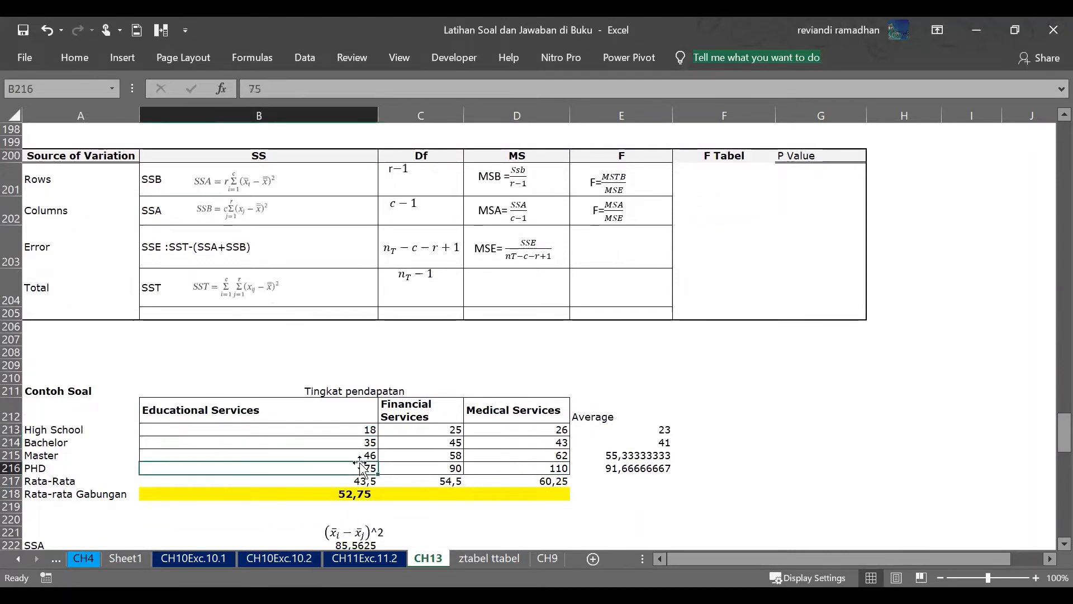
Compare each Educational Services income in B213:B216 and the Financial Services income in C213 with the grand mean in B218.
click(349, 430)
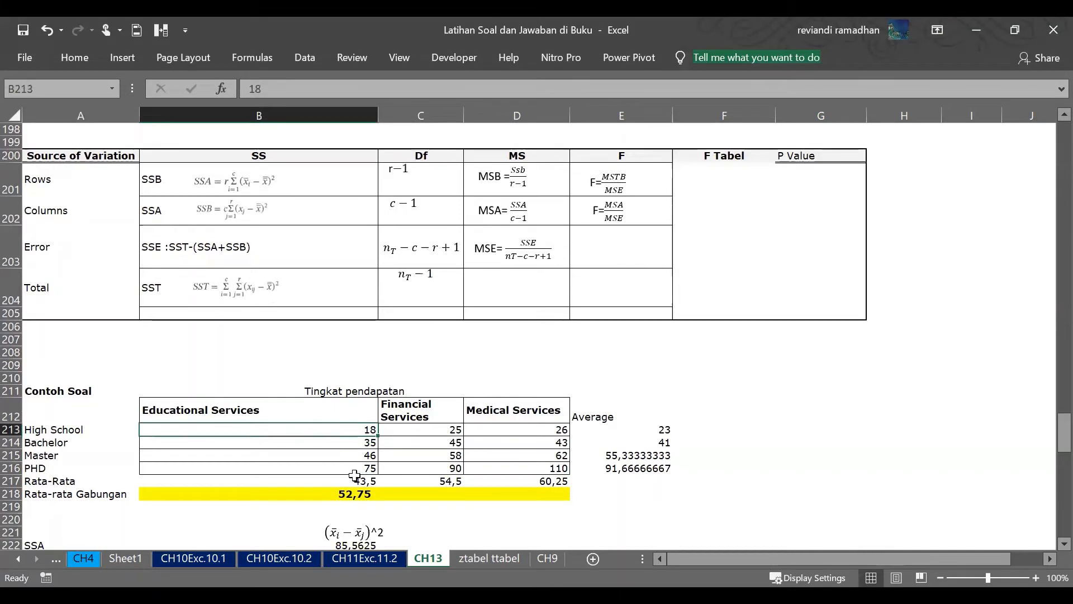
click(355, 492)
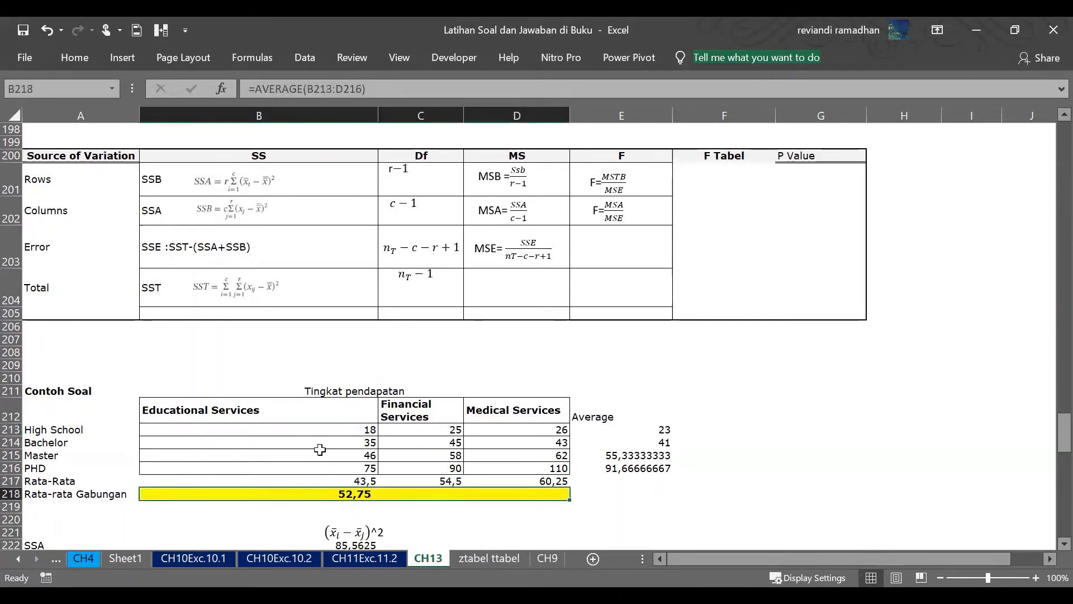
click(340, 442)
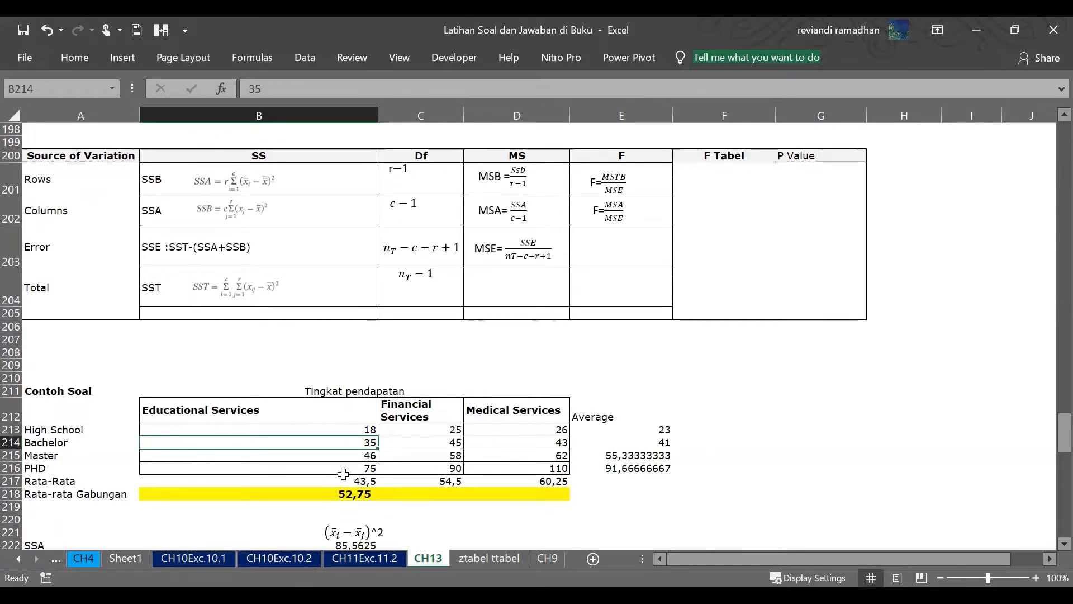
click(344, 493)
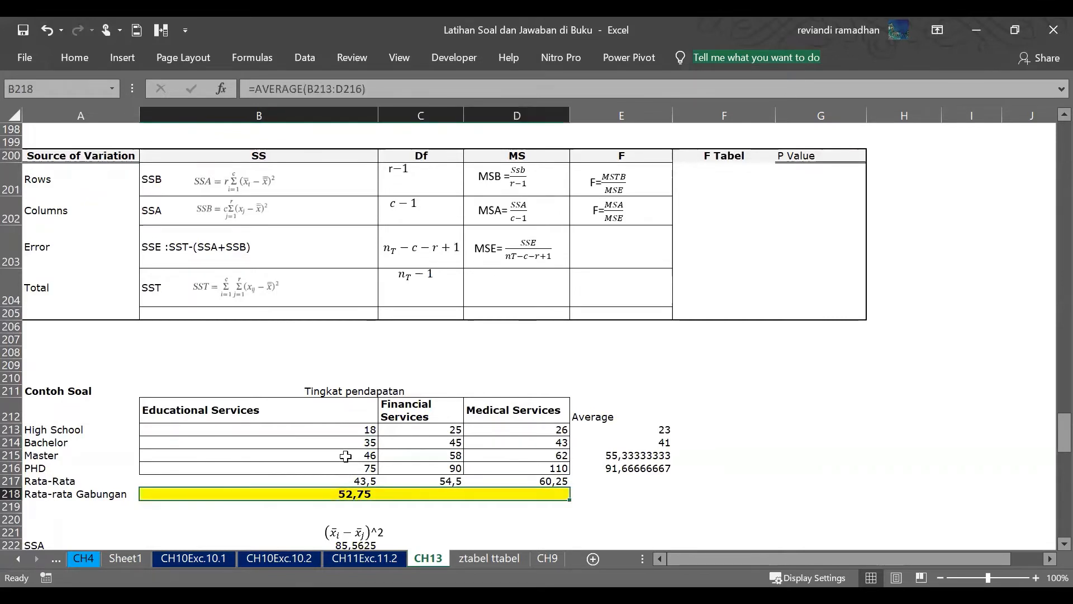
click(345, 456)
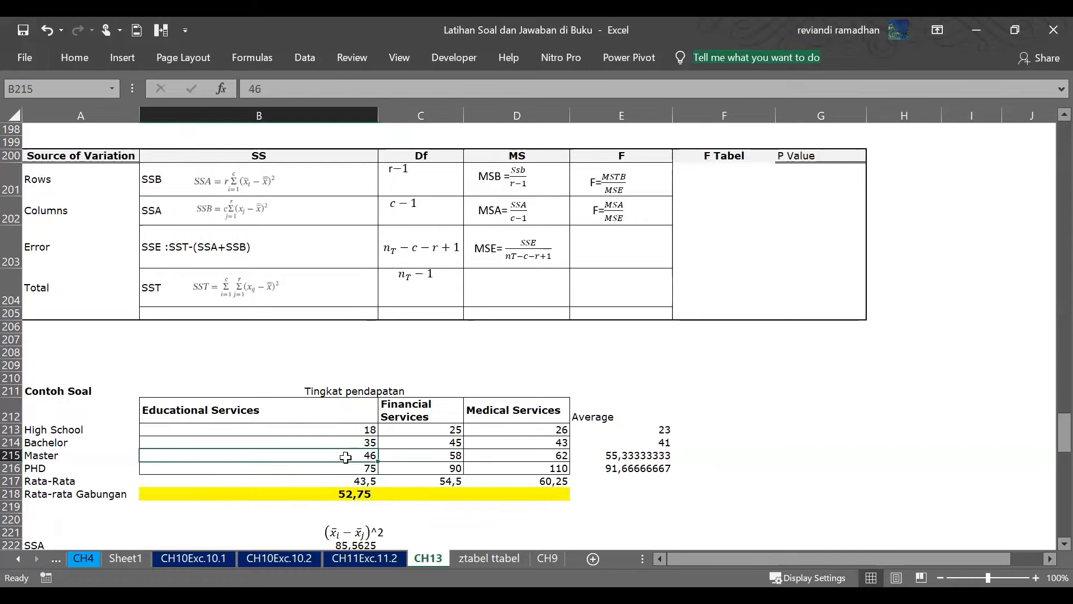
click(355, 492)
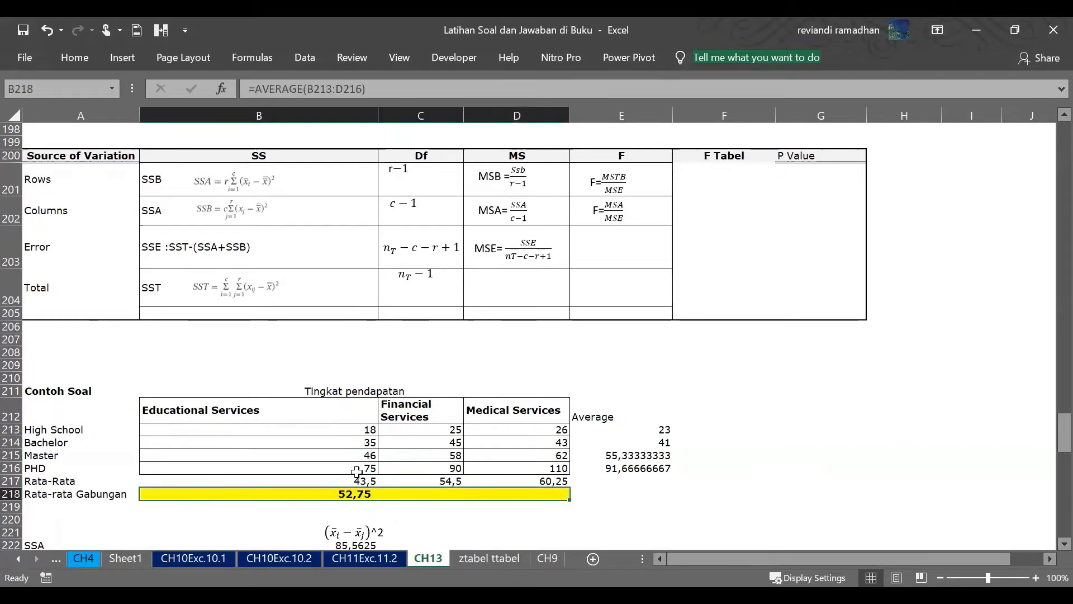
click(357, 469)
key(Down)
key(Down)
click(413, 431)
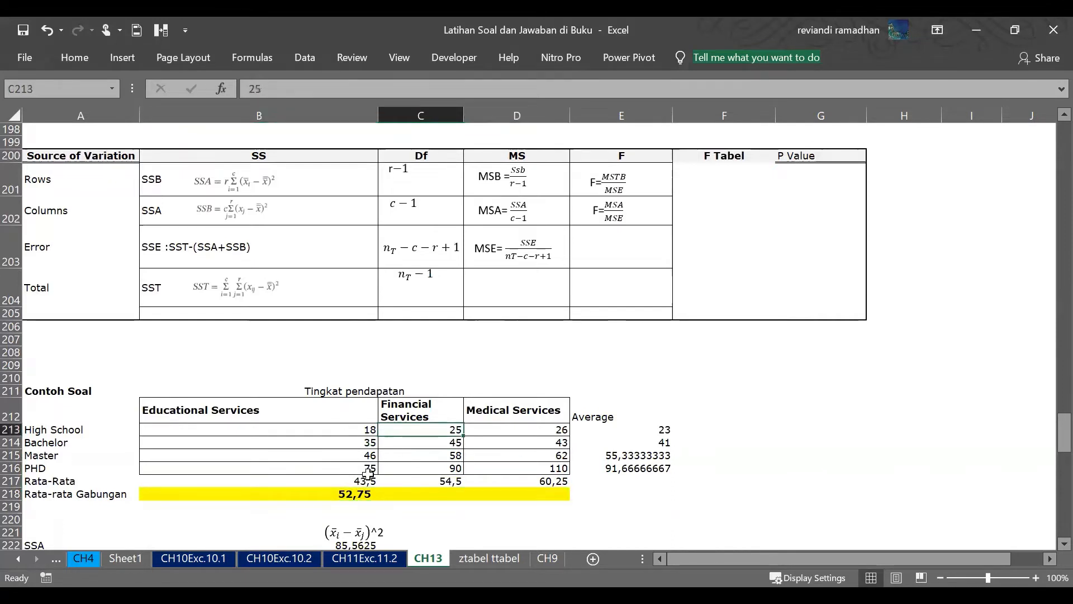
click(367, 492)
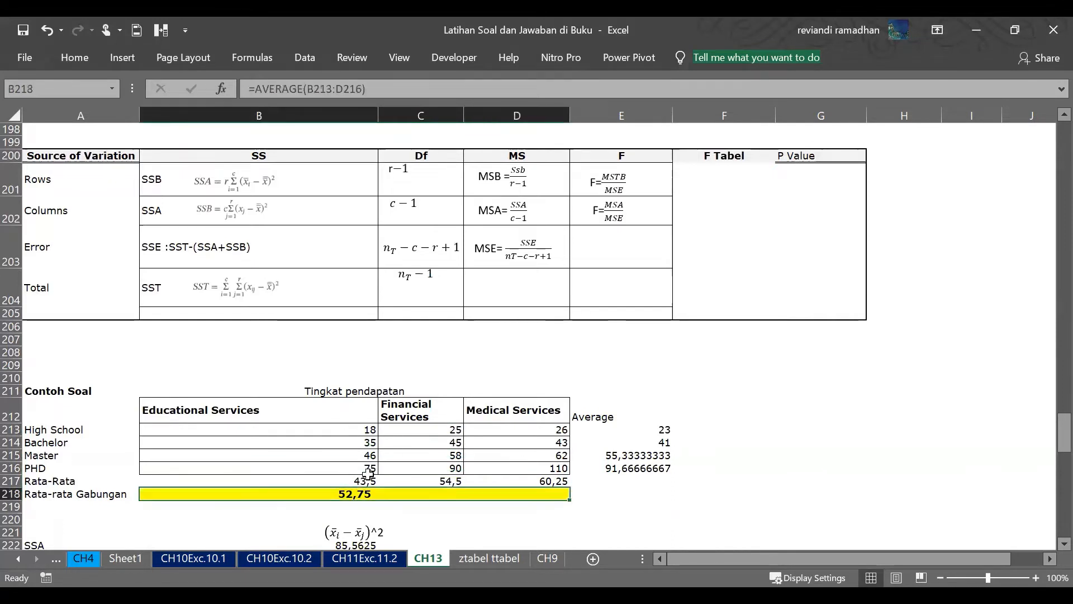
Compare the PHD income for Medical Services in D216 with the grand mean in B218.
click(521, 467)
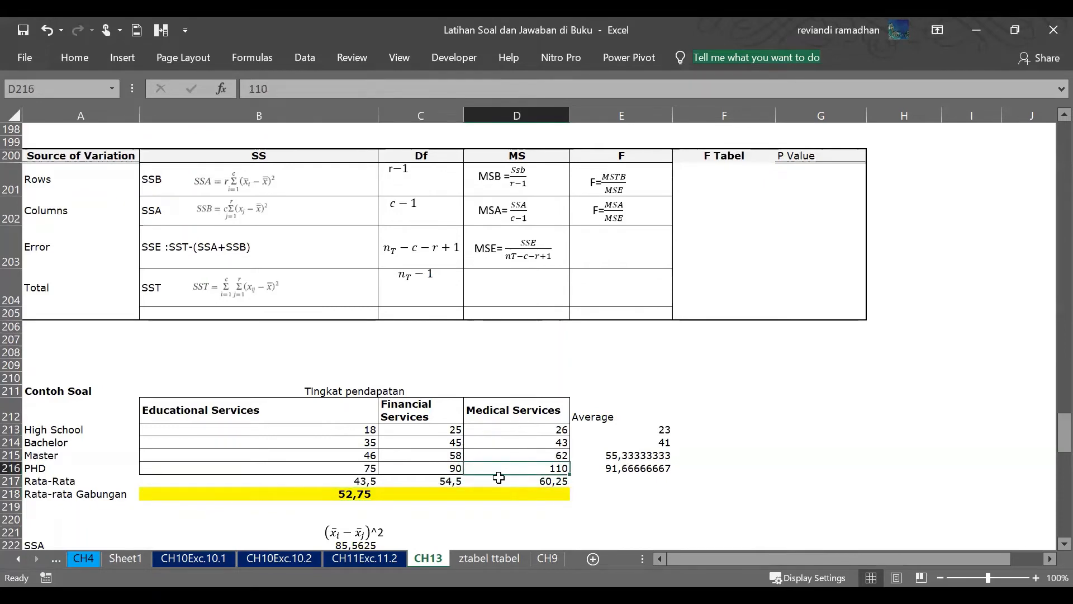
key(Down)
key(Down)
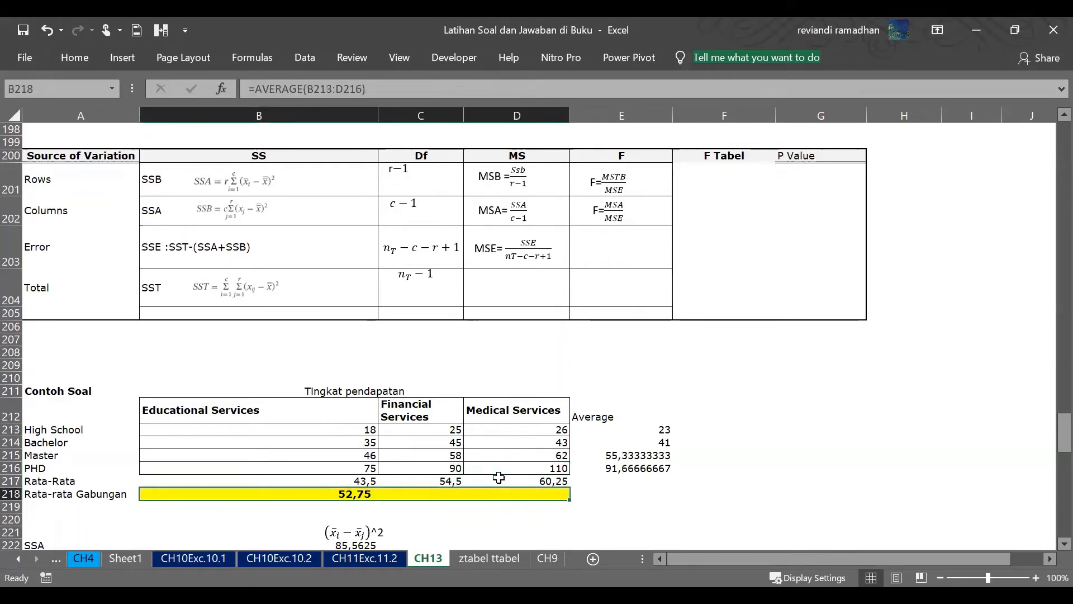
Inspect the squared-deviation formulas in the SST block and select the whole block B238:D241.
scroll(498, 477, down, 8)
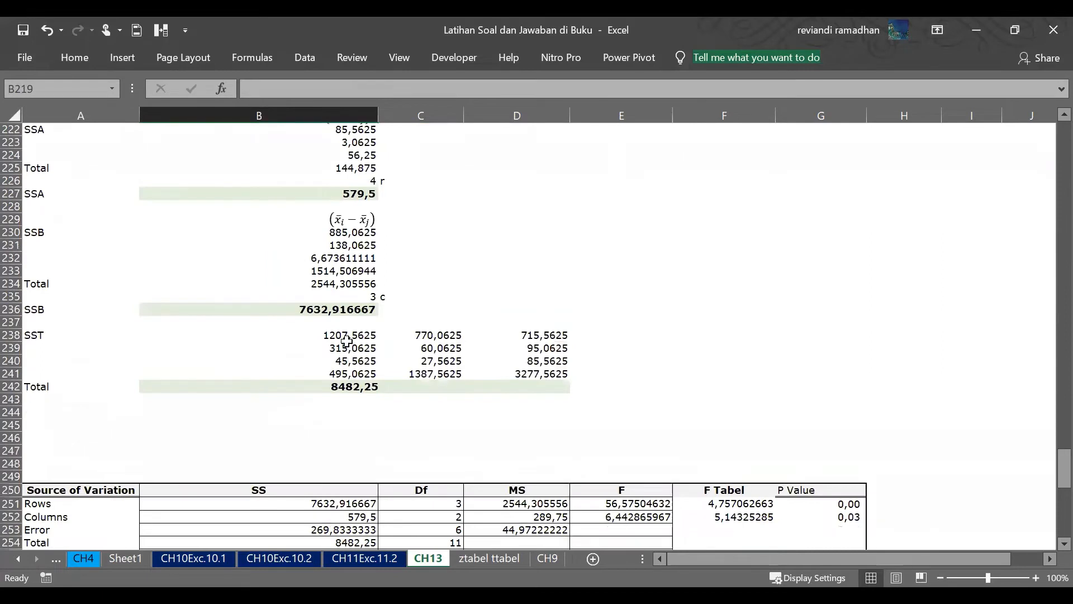
click(346, 336)
key(Down)
key(Down)
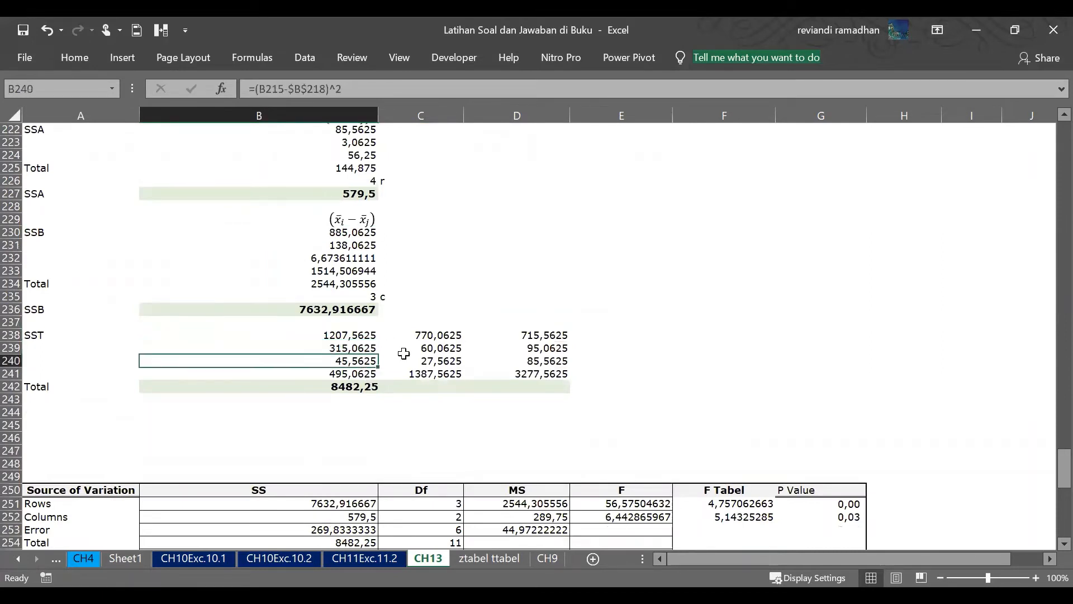
click(422, 334)
click(550, 336)
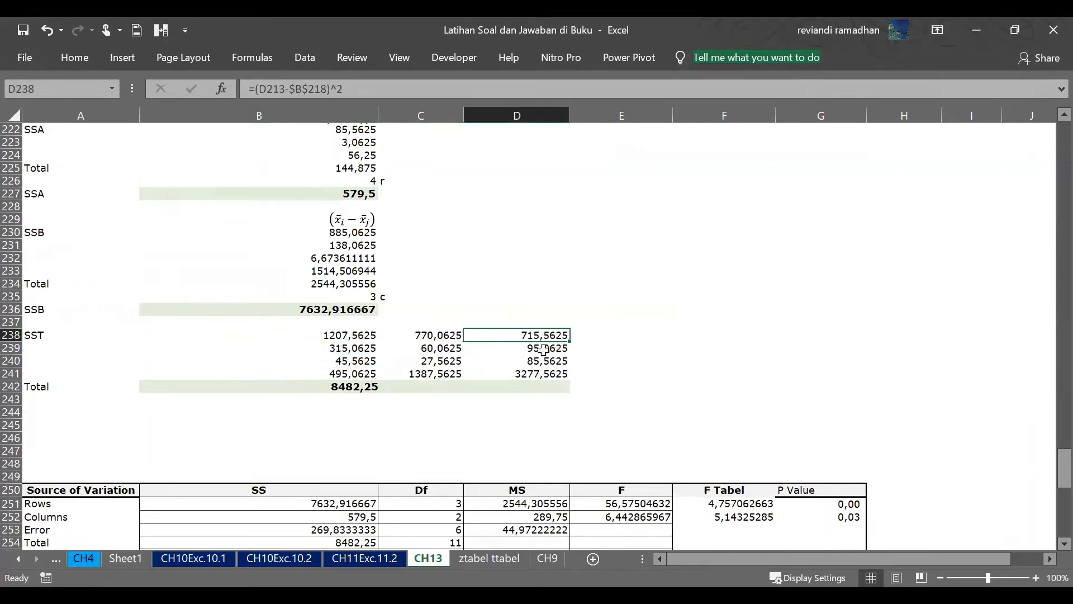
key(Down)
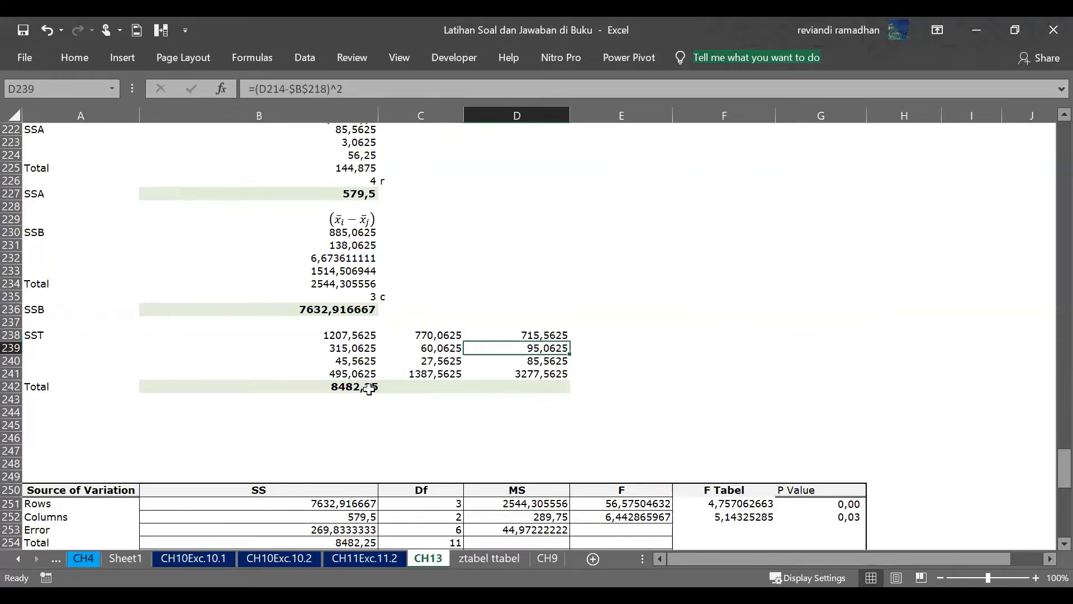
drag(359, 336, 505, 373)
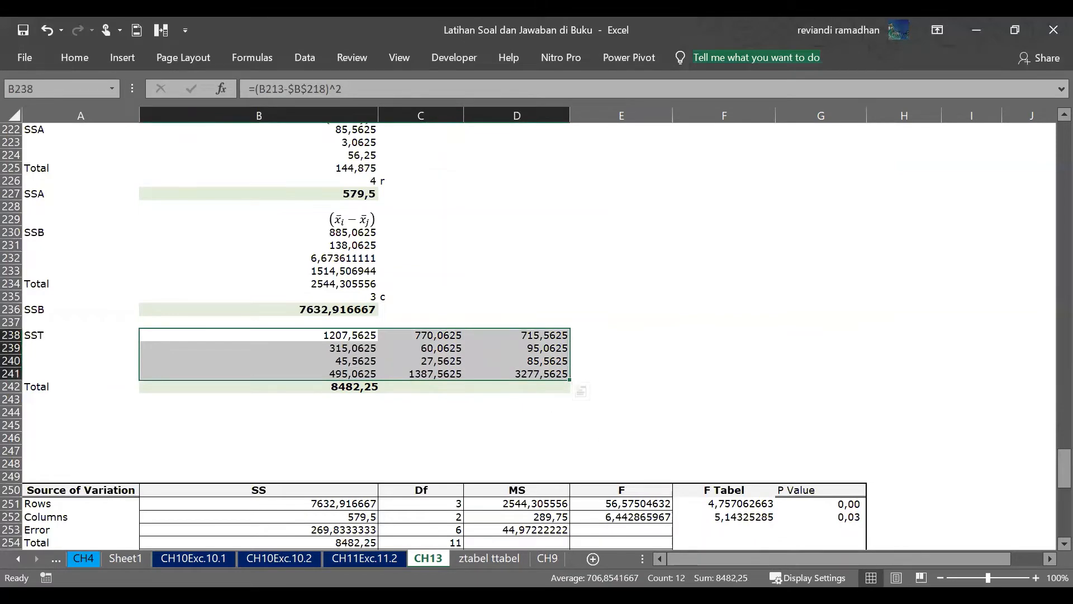
Locate the Total row of the completed ANOVA table and examine the Error SS formula in B253.
scroll(385, 422, down, 13)
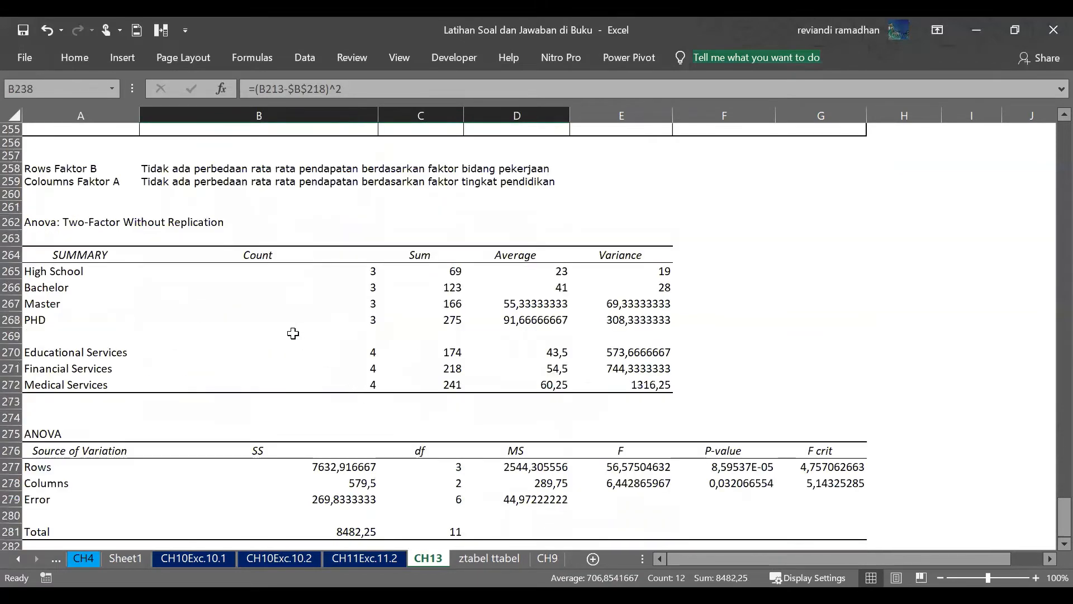
scroll(388, 467, up, 13)
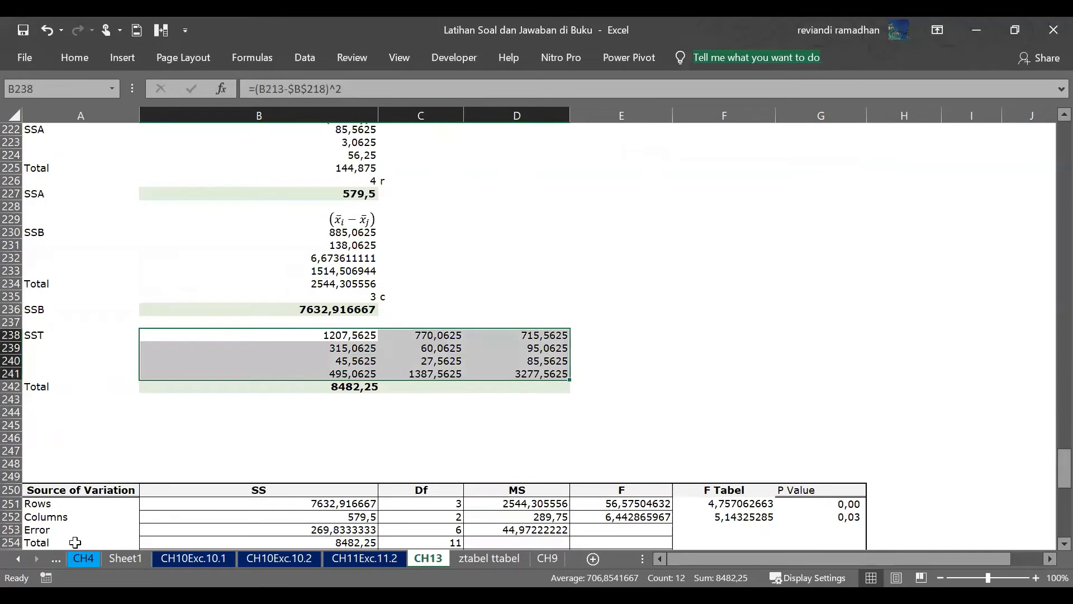
click(71, 538)
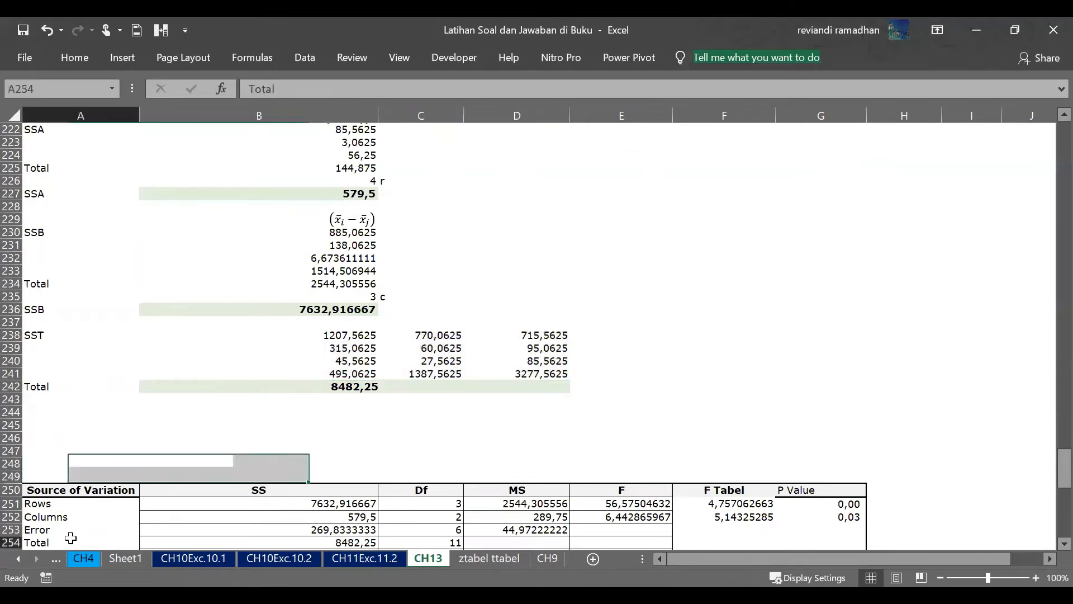
click(309, 530)
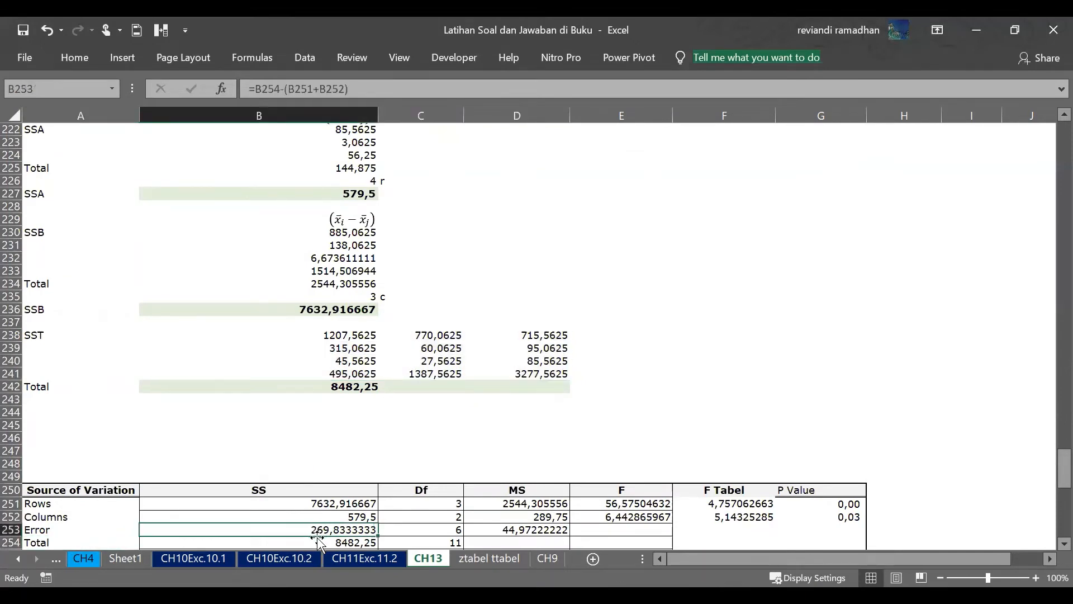
key(Down)
key(Down)
key(Down)
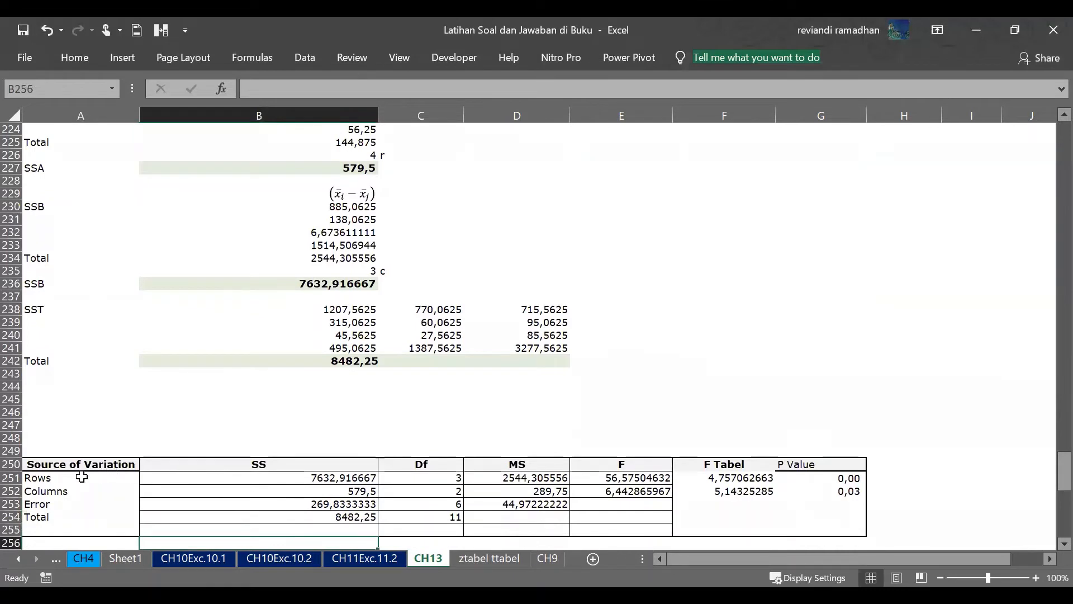
Trace the Error SS formula in B253 through the Total, Rows and Columns SS cells it uses.
click(74, 490)
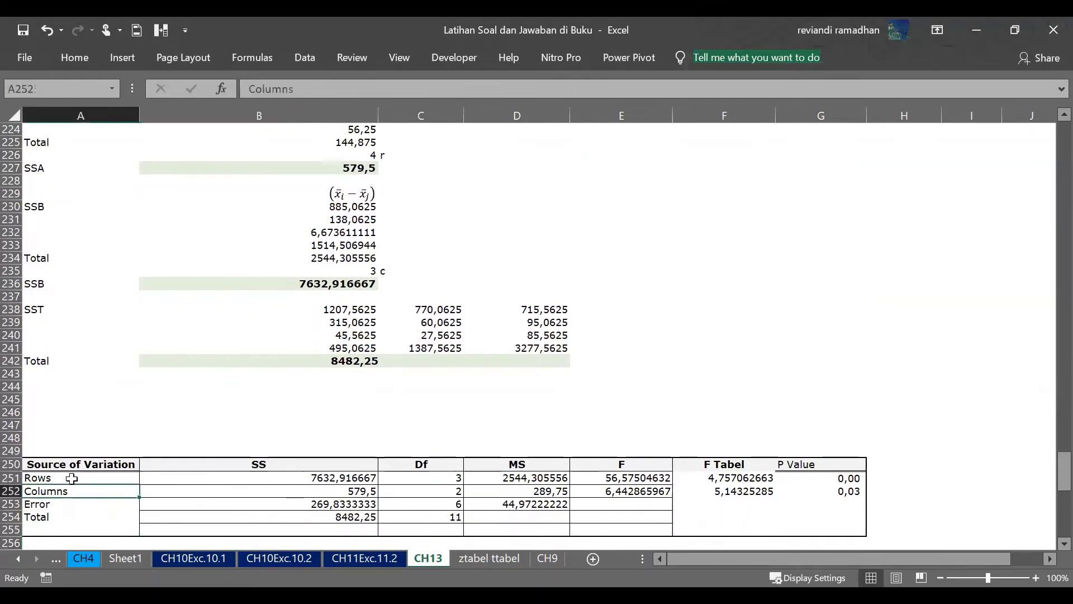
click(72, 479)
click(76, 515)
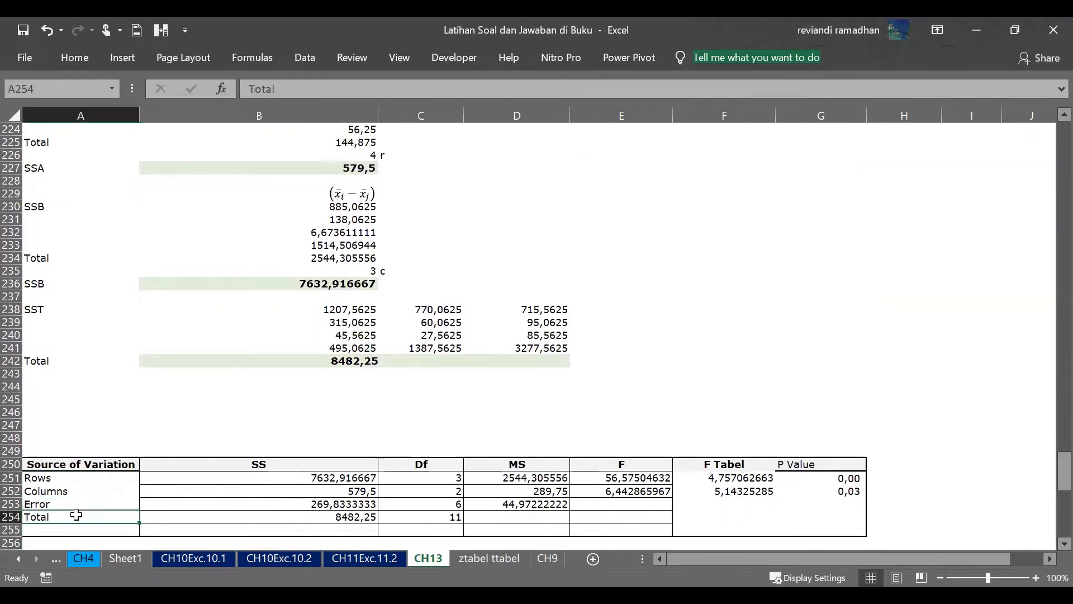
click(196, 502)
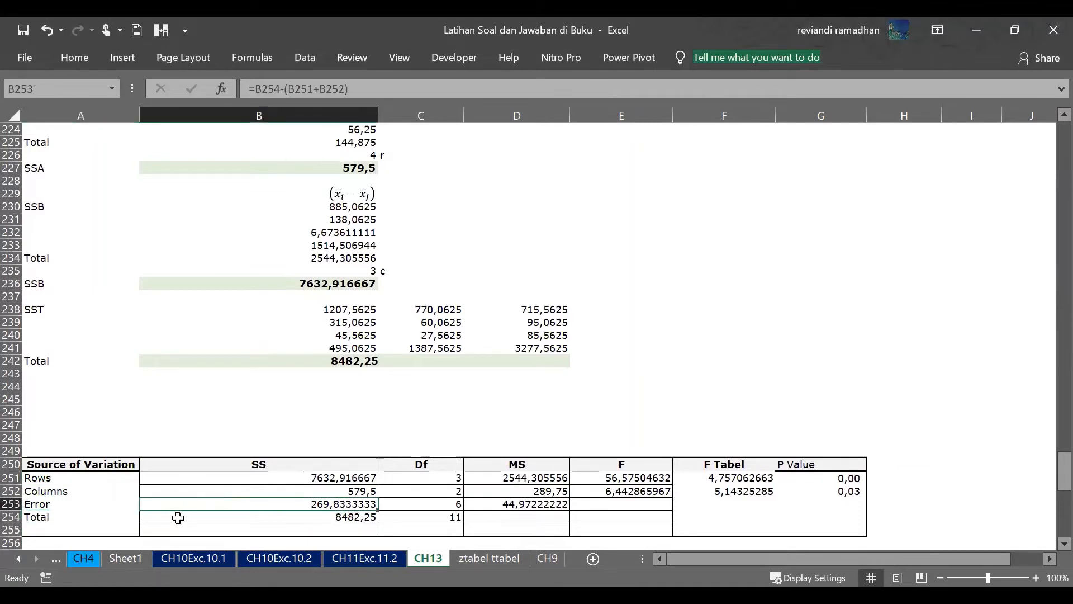
click(178, 516)
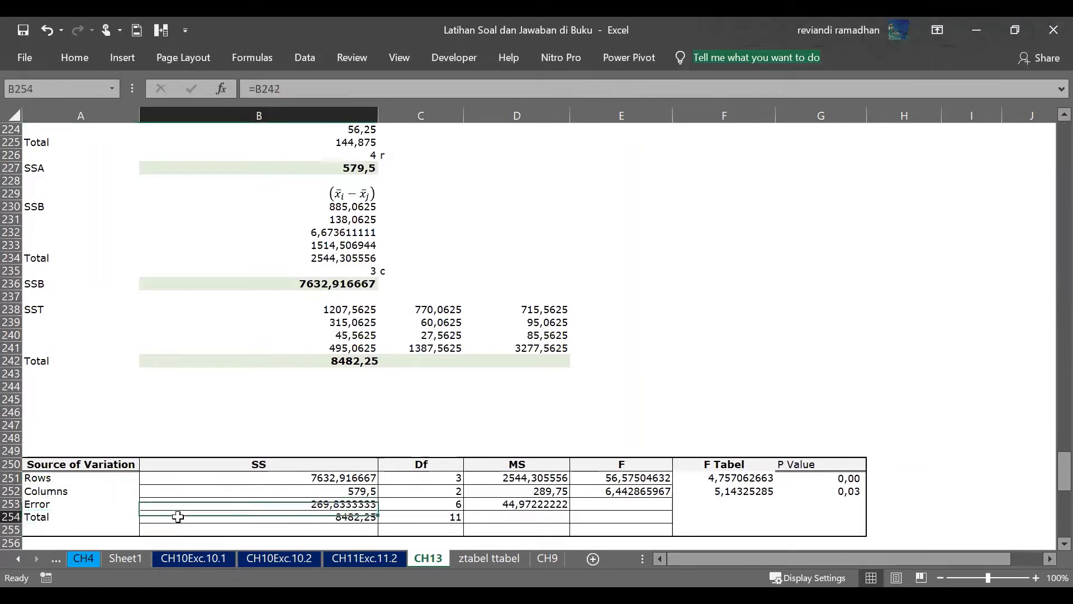
click(150, 476)
click(141, 494)
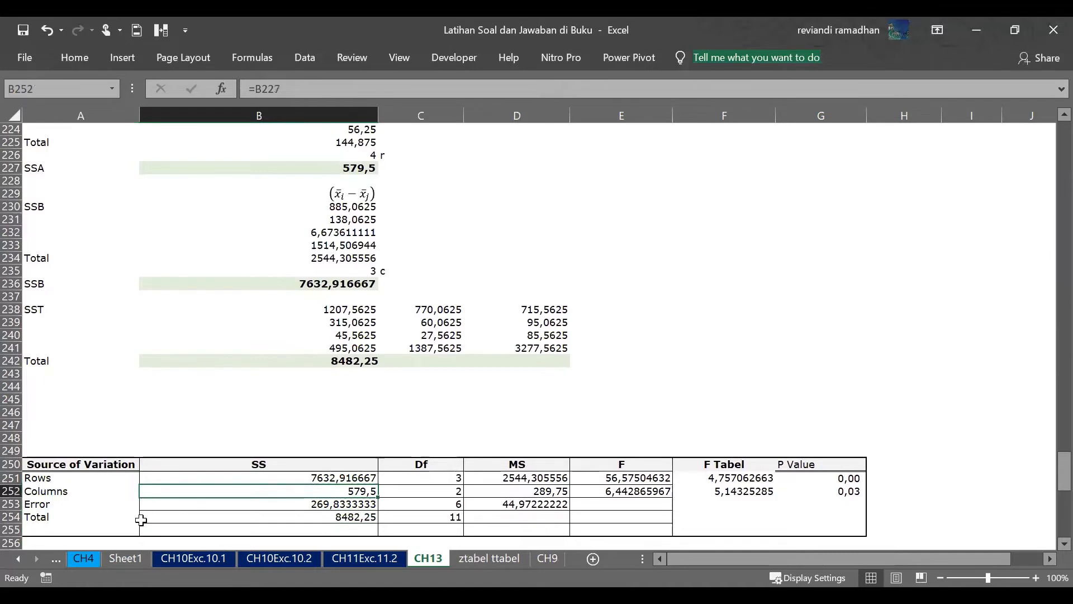
click(175, 506)
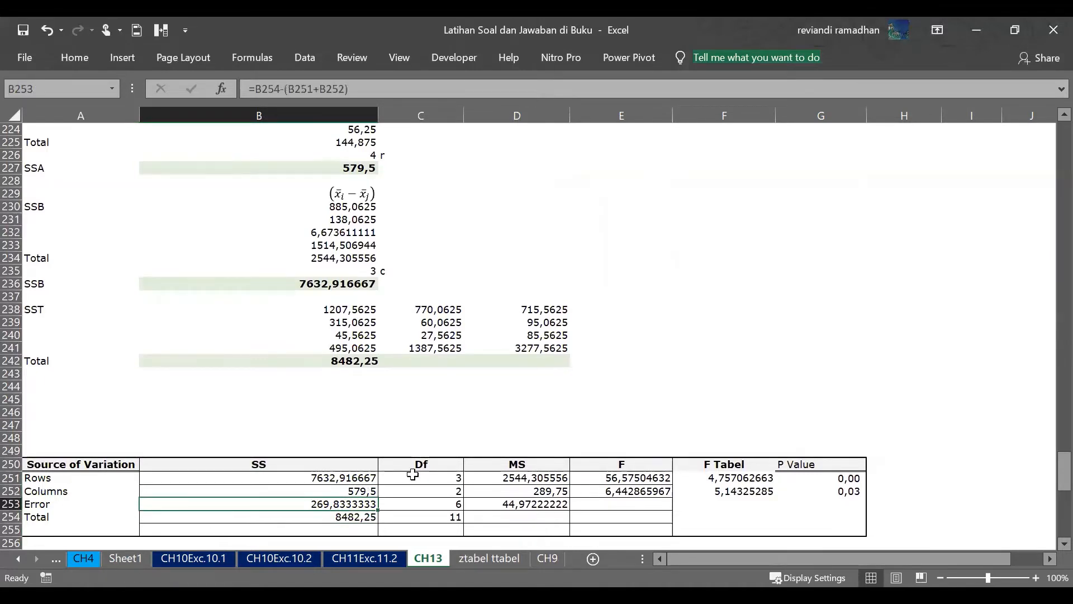
Check the Rows degrees of freedom in C251 against the r−1 formula and the education levels in the example data.
click(414, 476)
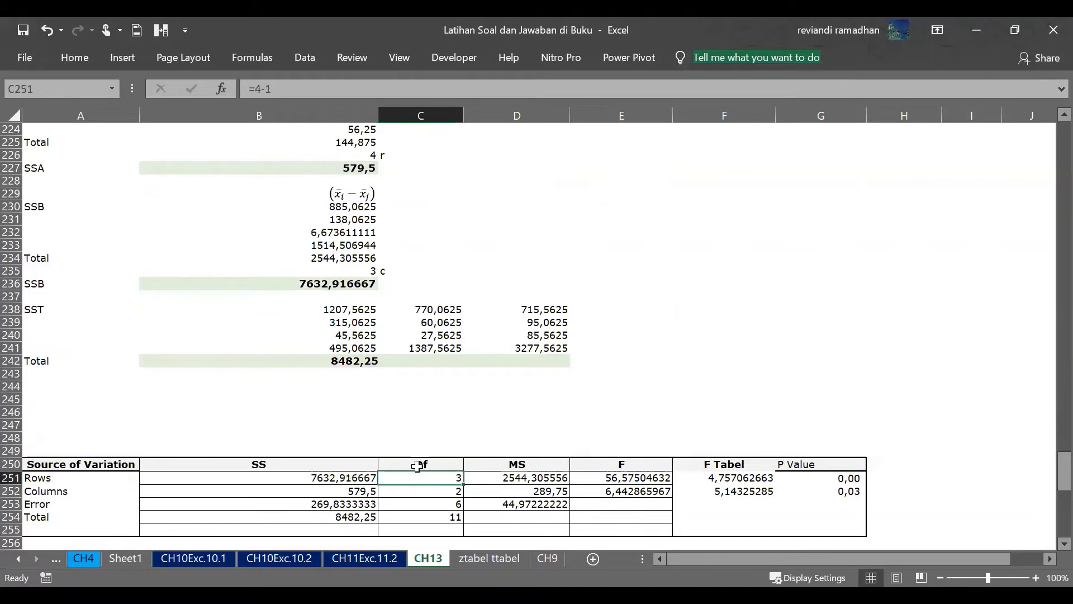
scroll(418, 467, up, 8)
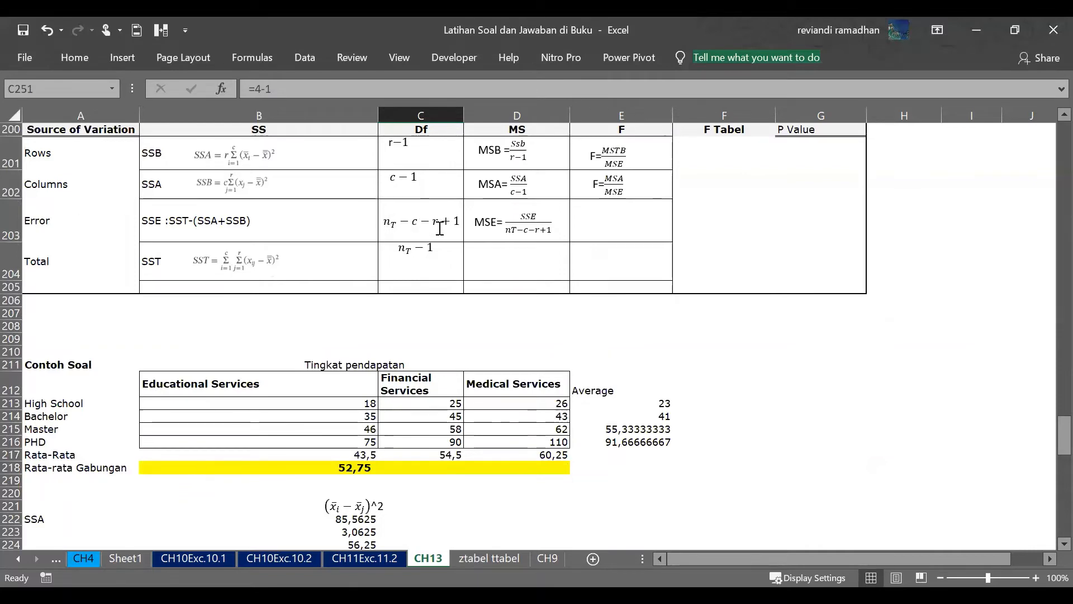
scroll(433, 304, down, 8)
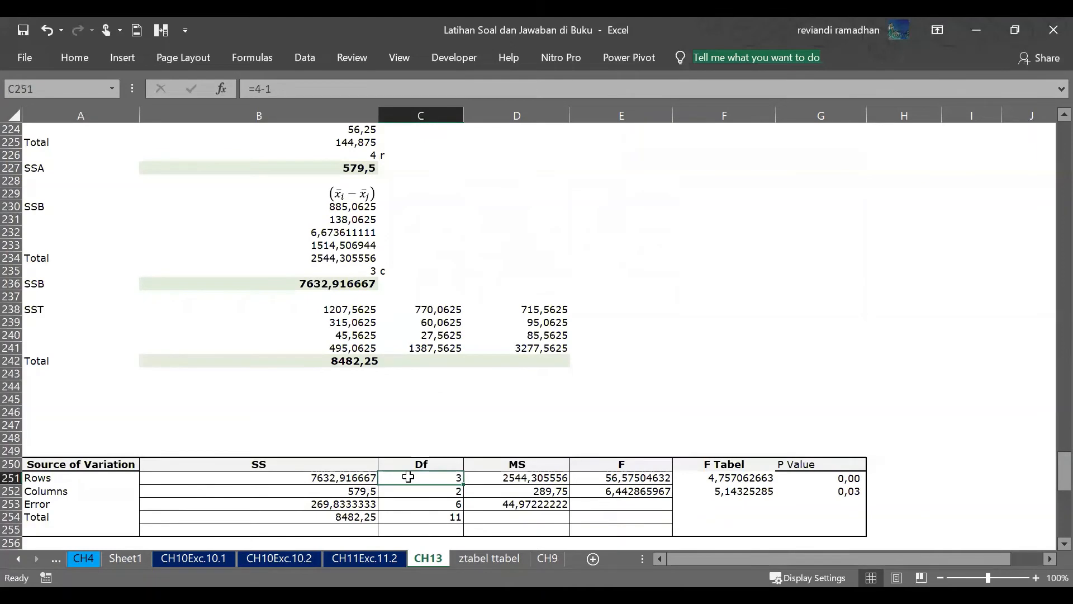
scroll(326, 427, up, 8)
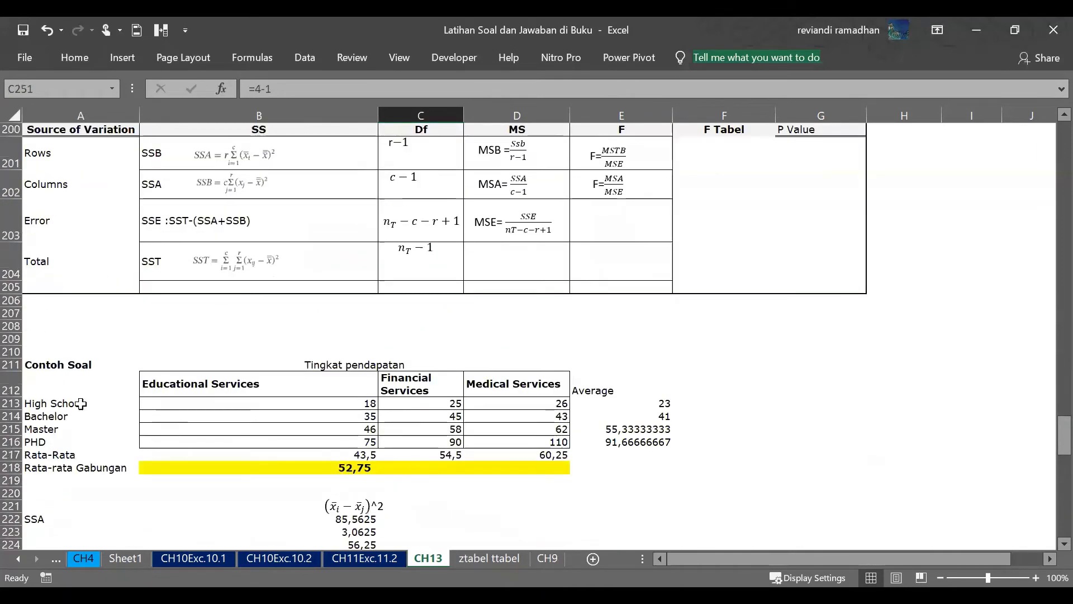
Check the Columns degrees of freedom in C252 against the c−1 formula and the service columns of the example data.
scroll(79, 412, down, 8)
key(Down)
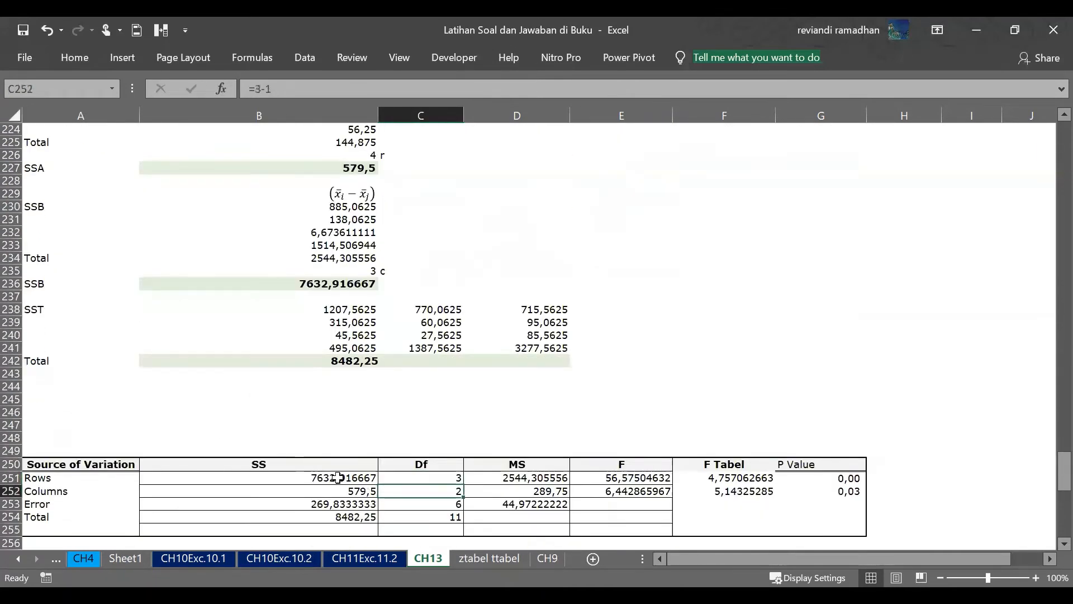
scroll(335, 425, up, 11)
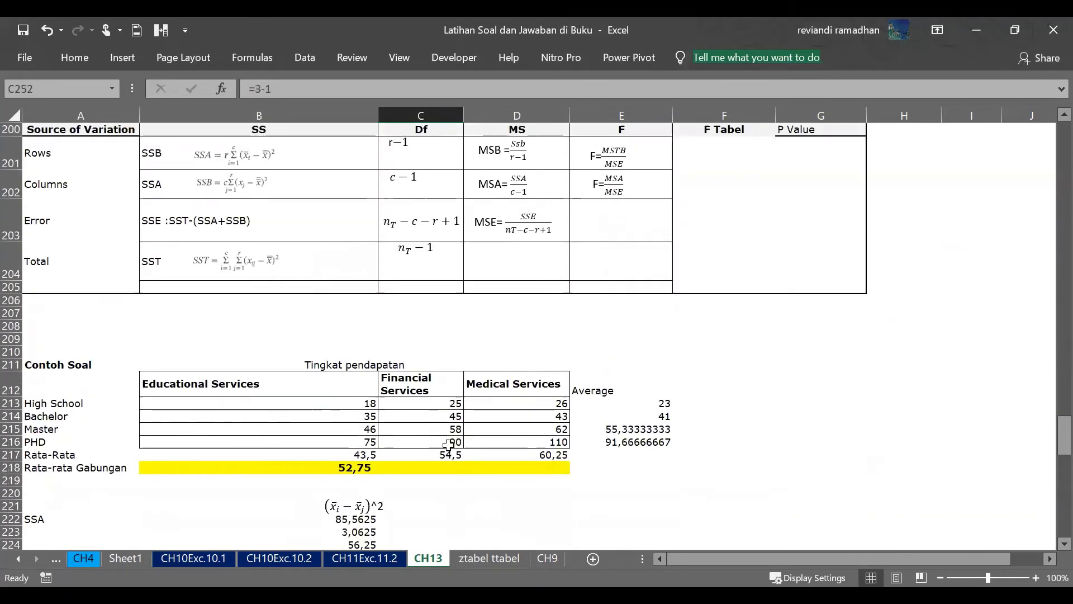
scroll(466, 433, down, 7)
scroll(466, 434, down, 4)
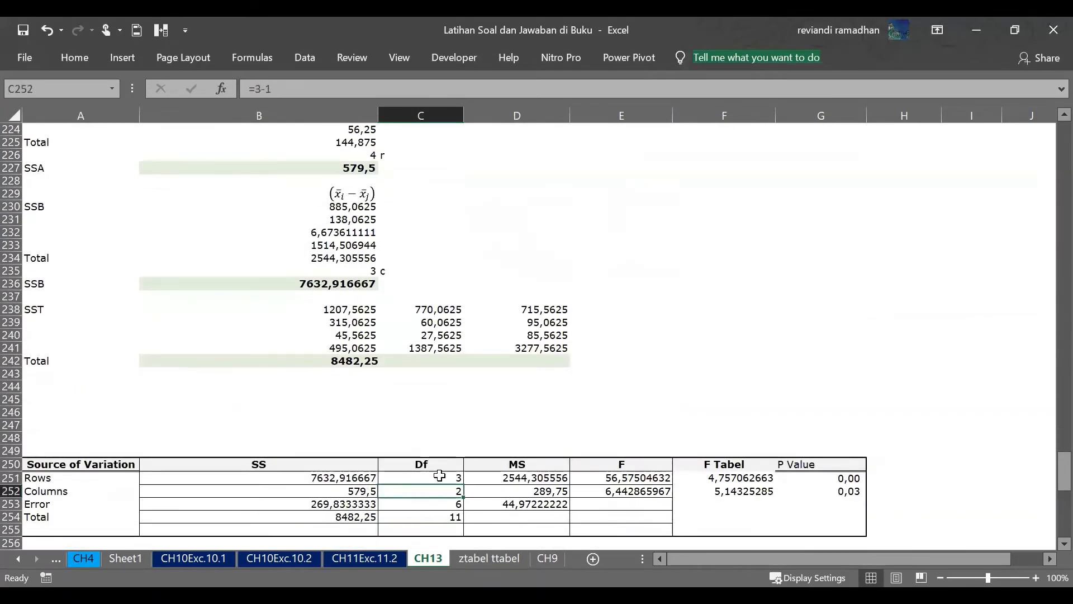
Compare the Error degrees of freedom in C253 with its formula and select the example observations B213:D216.
key(Down)
scroll(424, 464, up, 8)
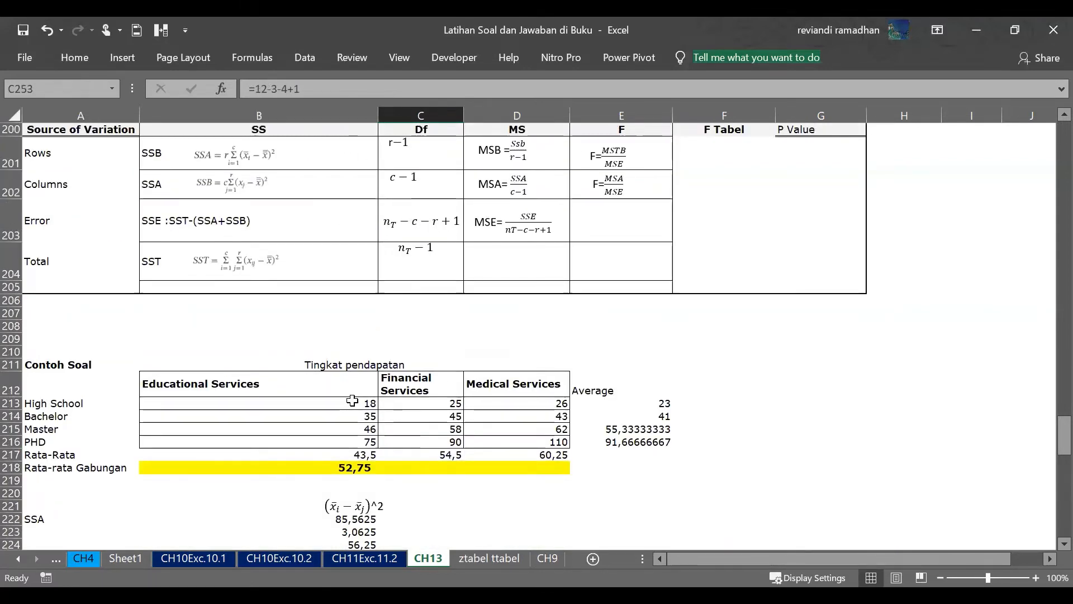
mouse_move(348, 403)
mouse_down()
mouse_move(491, 445)
mouse_move(510, 439)
mouse_up()
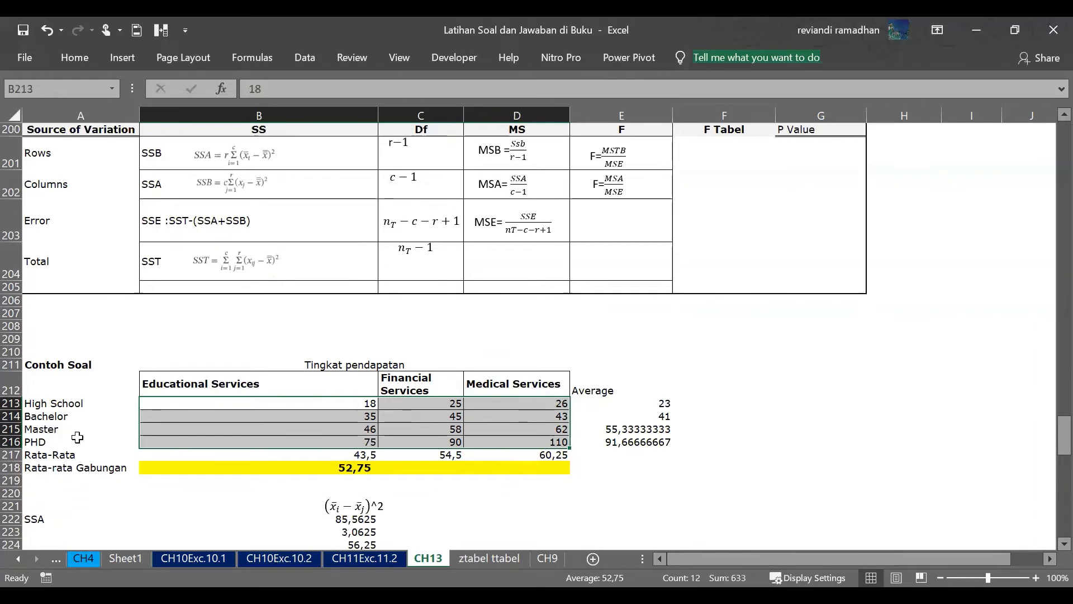
Examine the Total degrees of freedom in C254 and compare it with the sum of its components in C251:C253.
scroll(326, 376, down, 8)
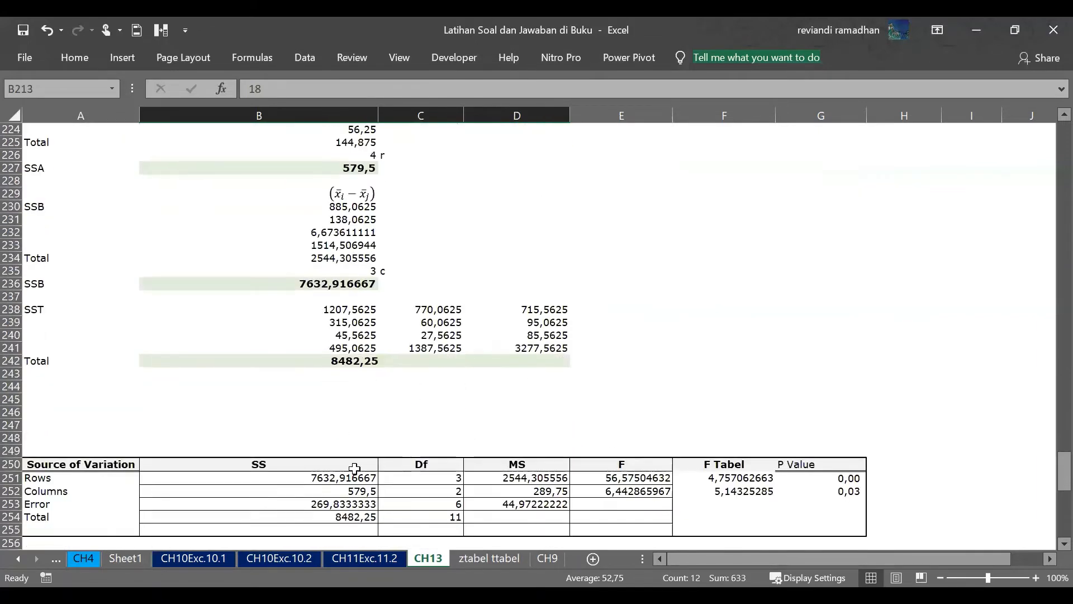
click(421, 517)
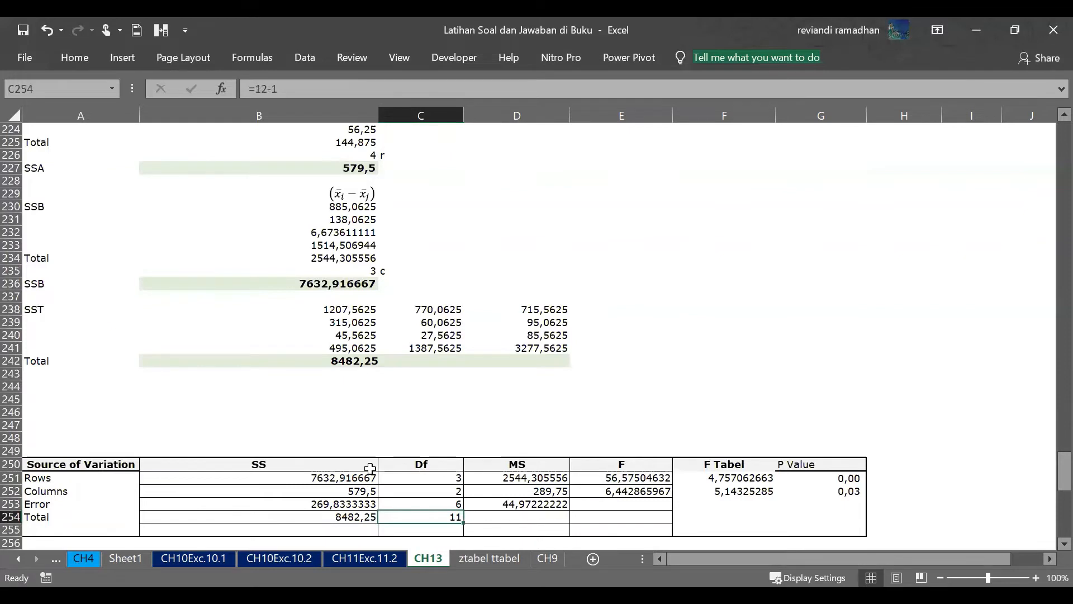
drag(421, 478, 421, 504)
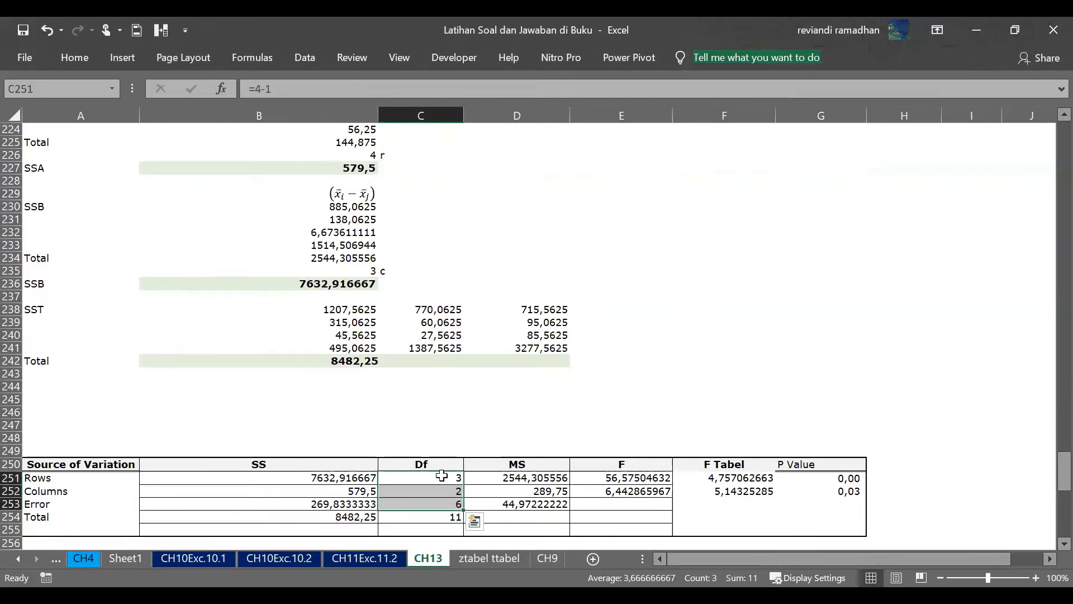
key(Down)
key(Down)
key(Down)
key(Up)
key(Up)
key(Up)
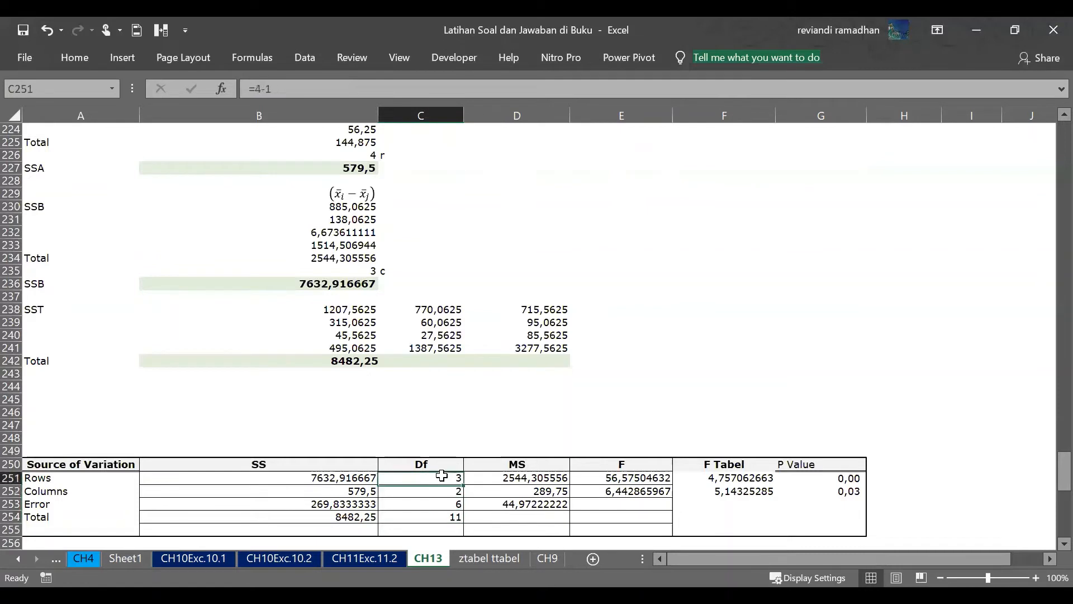
Examine the Rows MS formula in D251 and the SS and Df cells it divides.
click(506, 476)
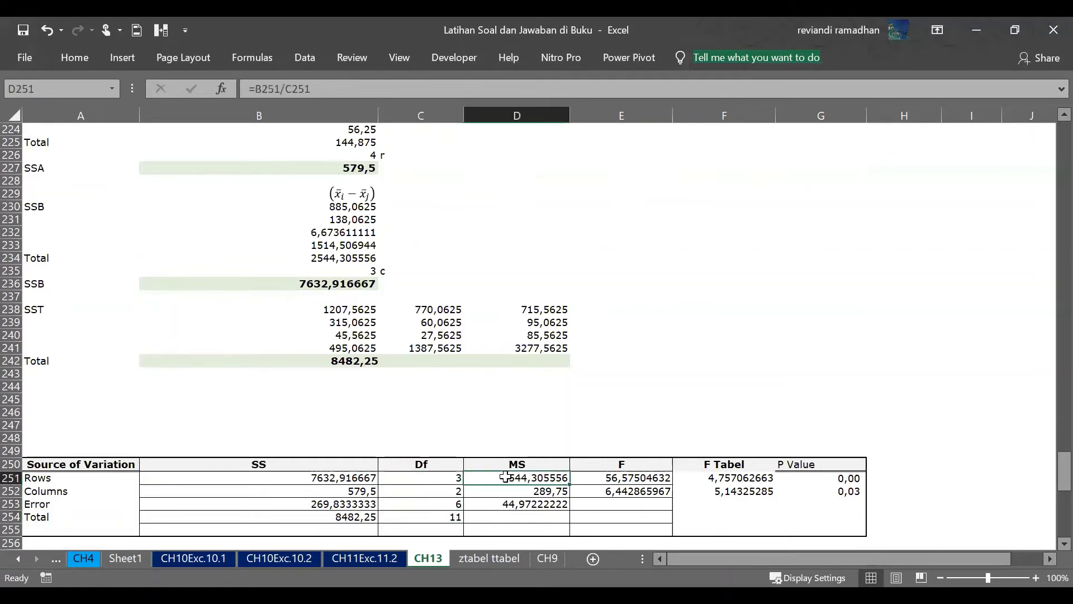
click(399, 478)
click(302, 480)
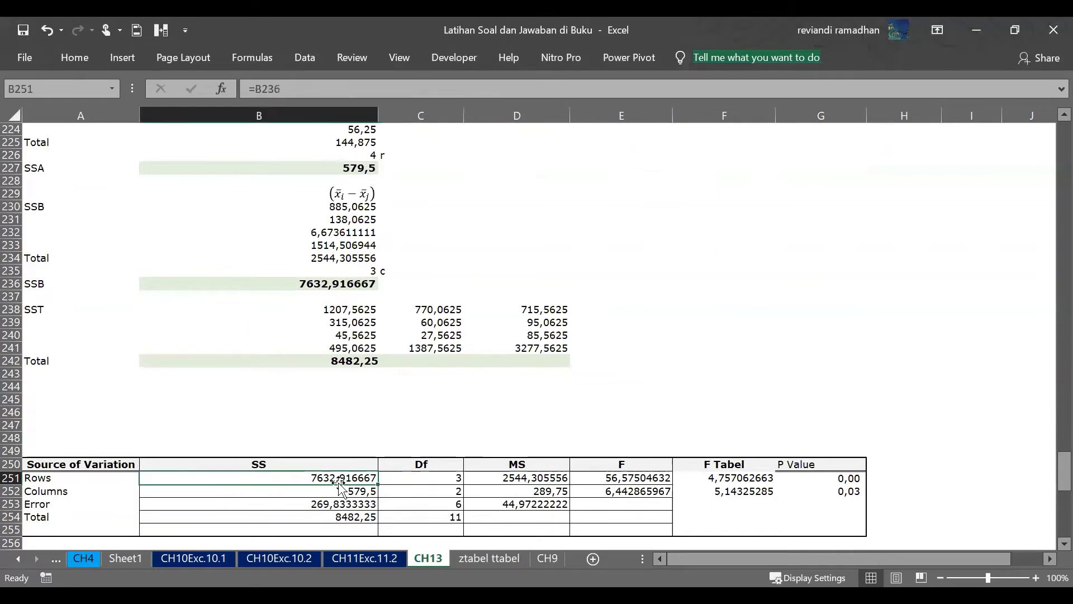
click(419, 476)
Review the SS and Df cells for Columns and Error, ending on the Error MS formula in D253.
click(340, 491)
key(Right)
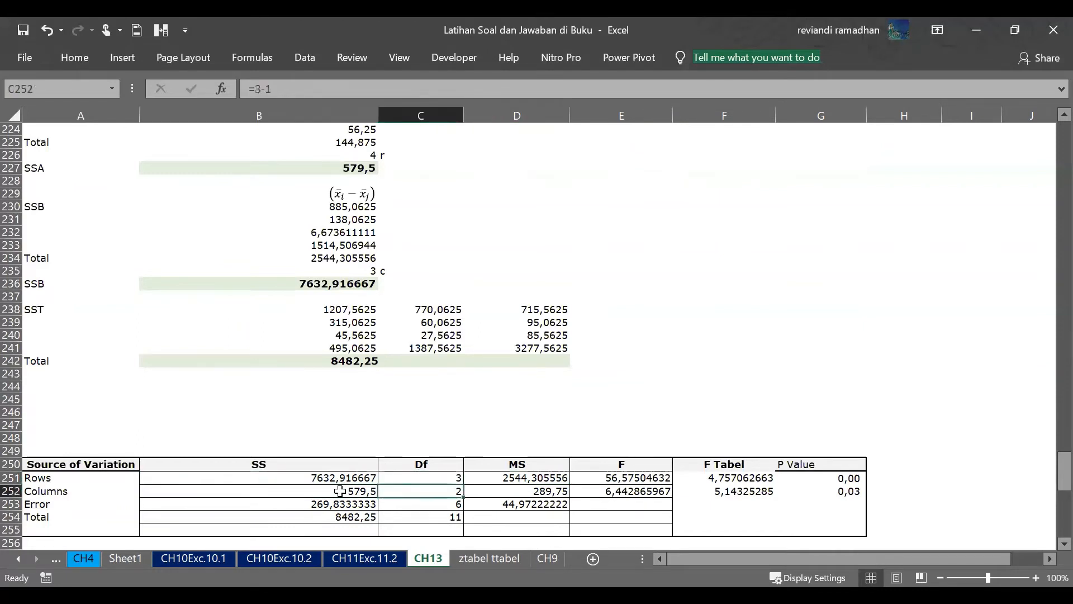
key(Left)
key(Down)
key(Right)
key(Right)
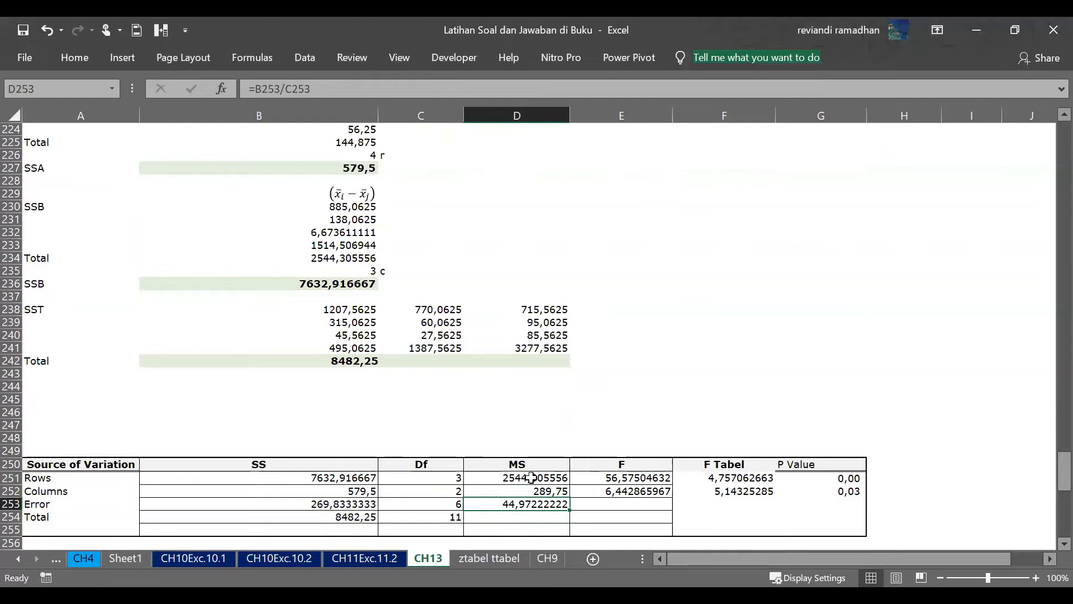
Review the Rows and Columns factor labels in A251 and A252 of the ANOVA table.
click(66, 477)
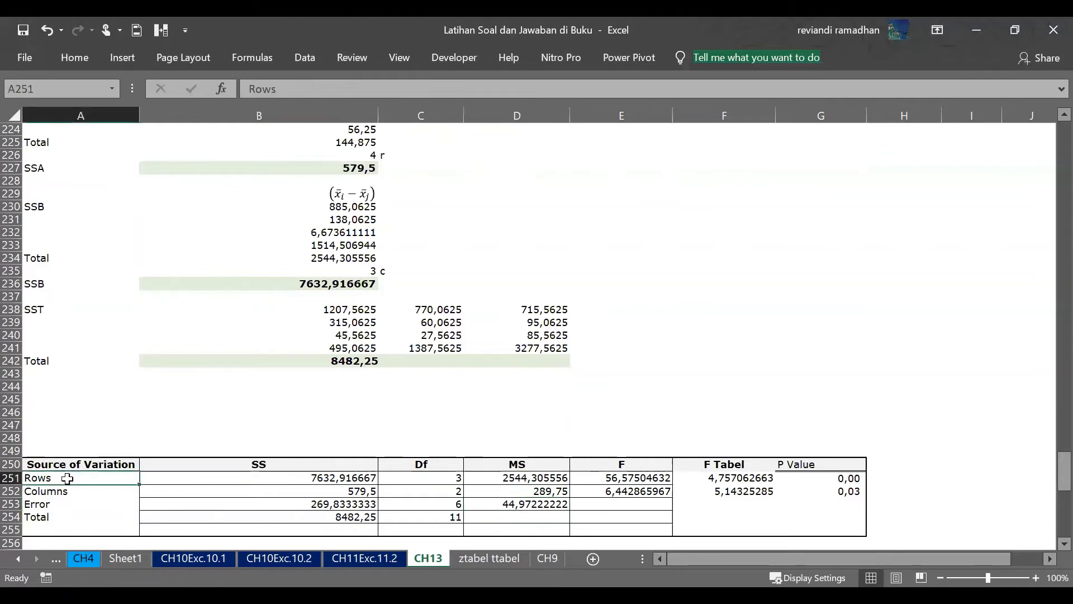
click(80, 491)
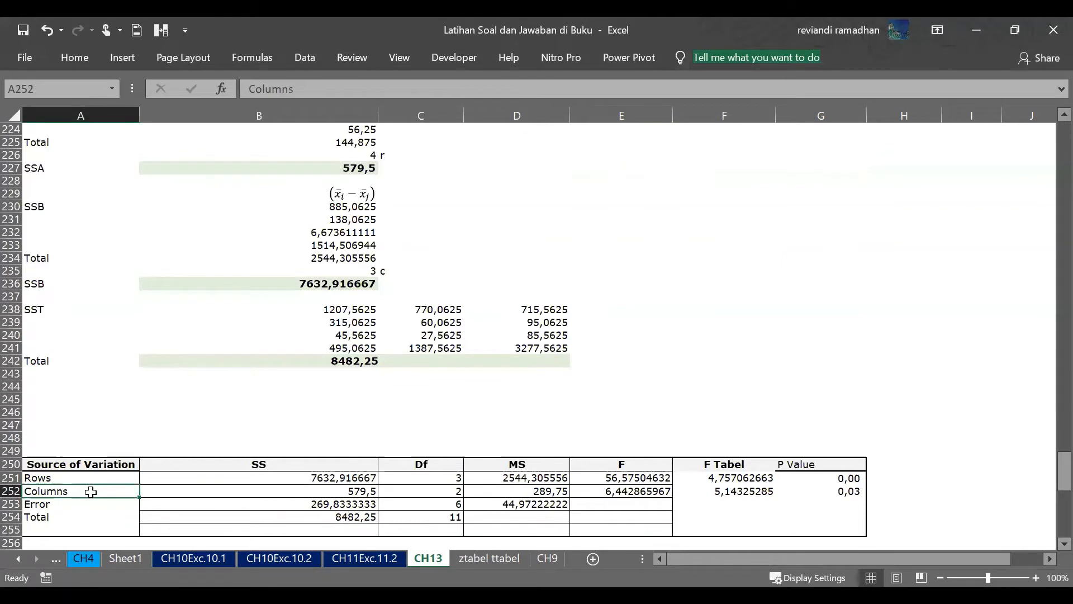
click(75, 479)
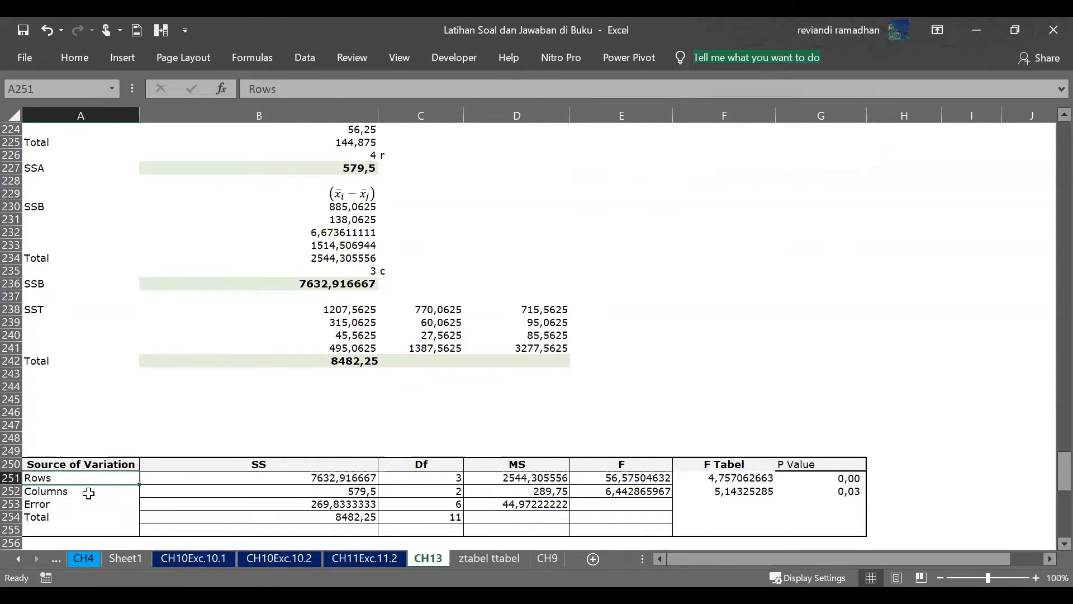
click(88, 492)
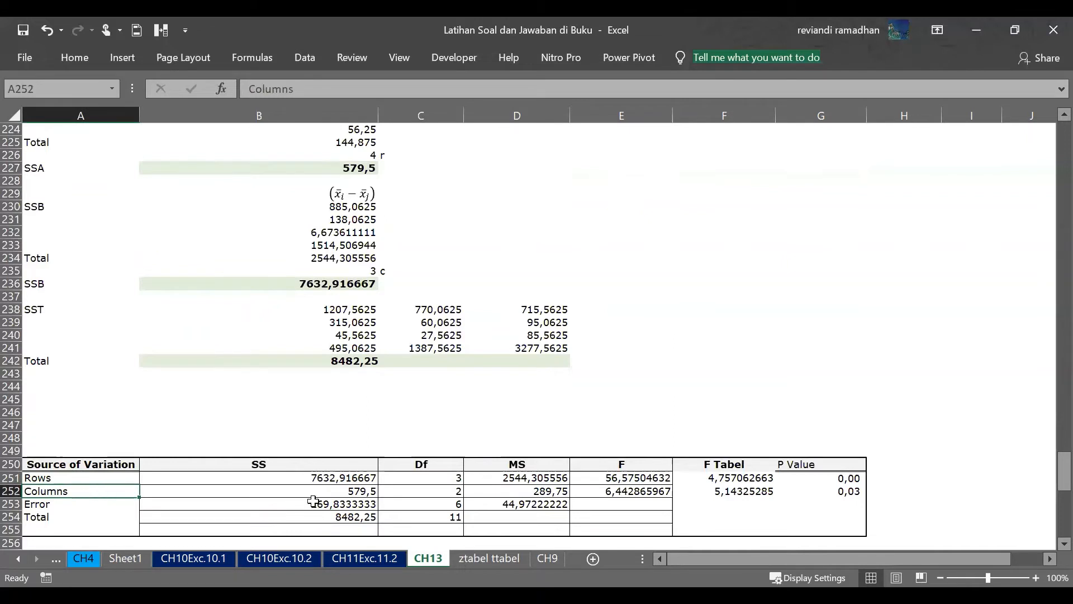
Review the Rows MS formula and select the MS cells for Rows, Columns and Error, D251:D253.
click(549, 478)
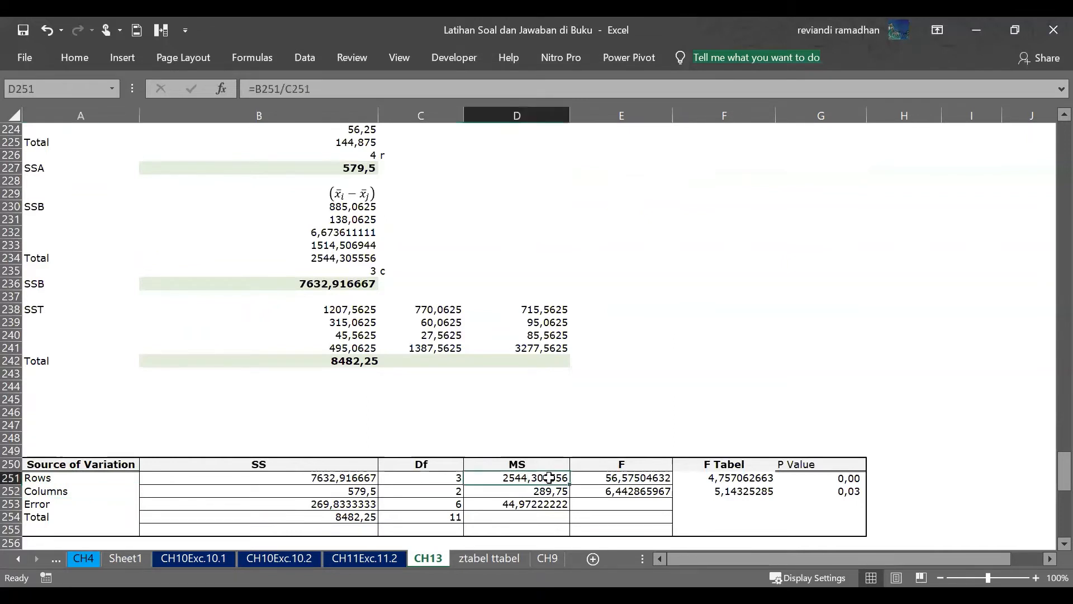
key(Down)
click(550, 477)
key(shift+Down)
key(shift+Down)
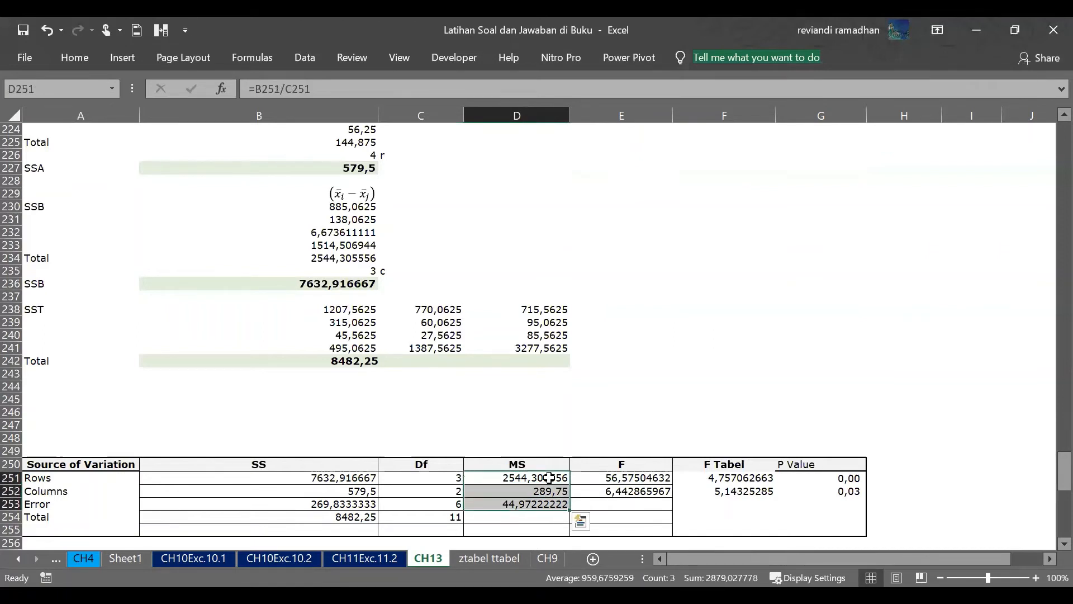
Examine the Rows and Columns F formulas in E251 and E252 and the Error MS cell they divide by.
key(Right)
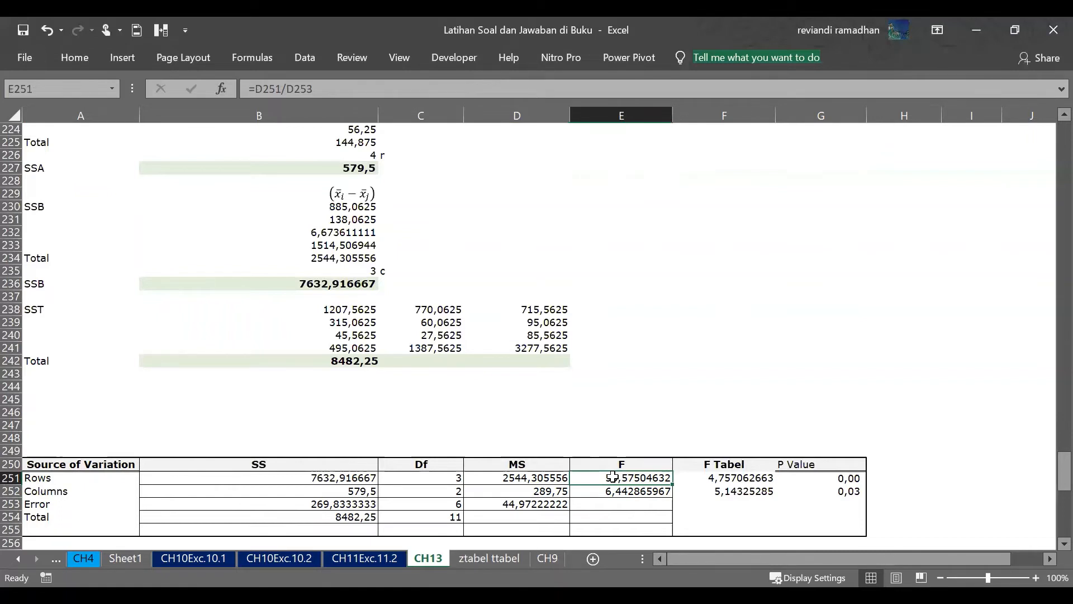
key(Left)
key(Down)
key(Down)
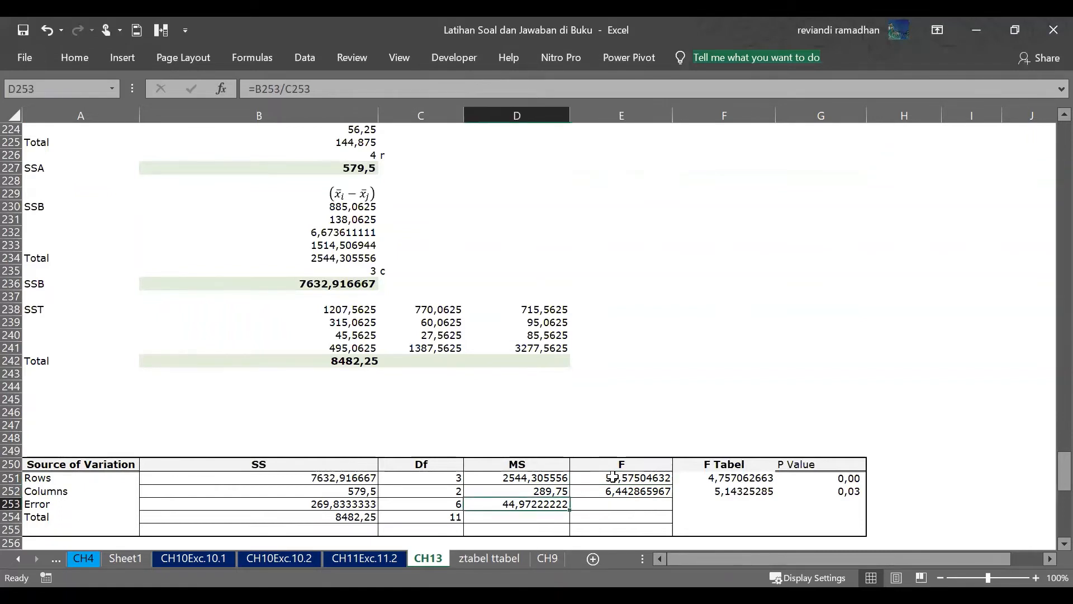
key(Up)
key(Right)
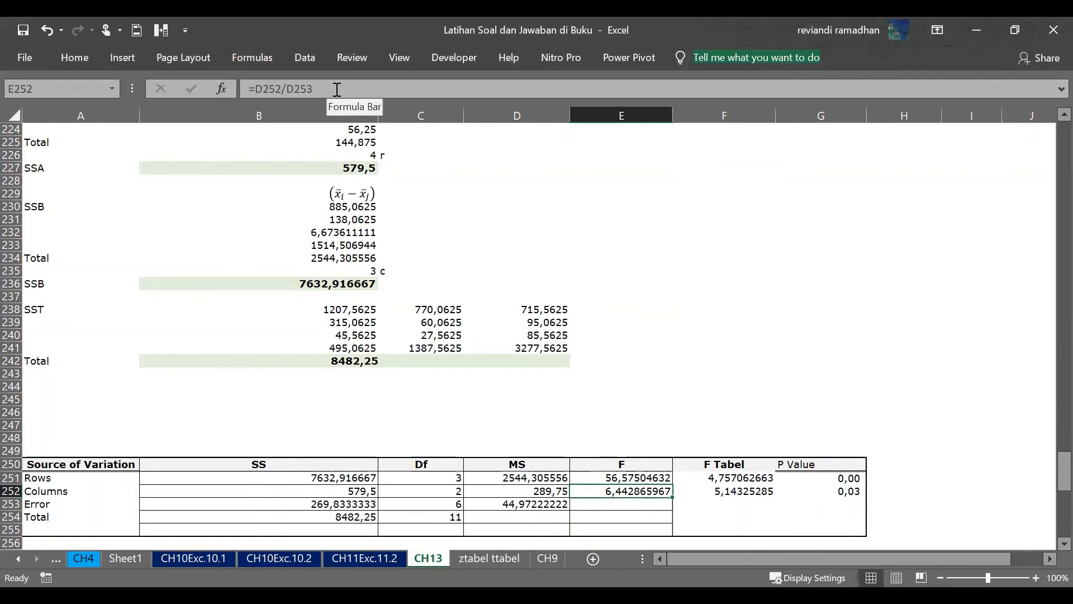
click(615, 362)
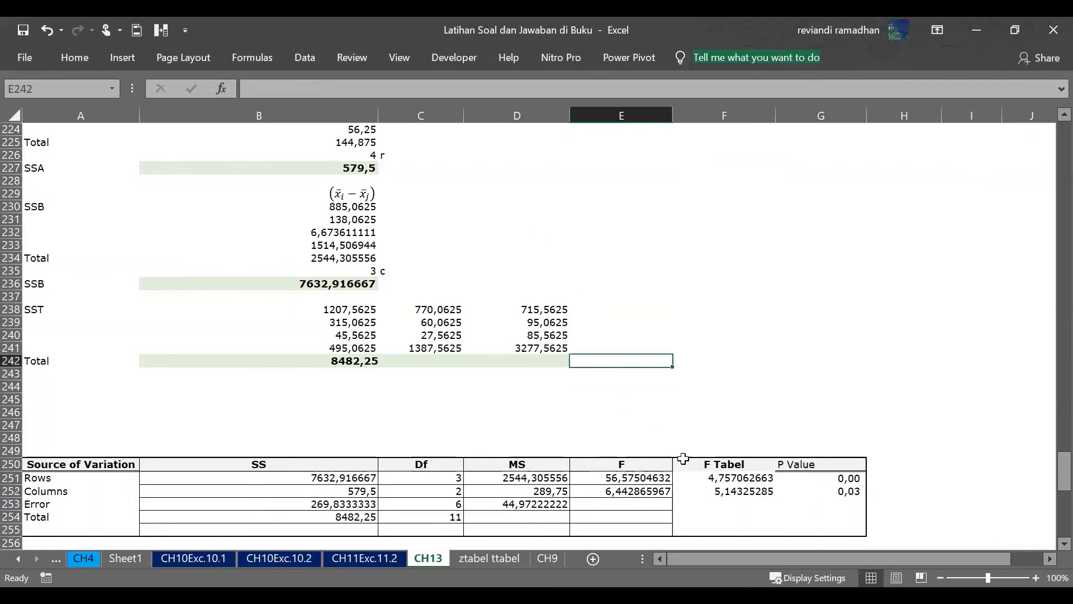
Examine the F.INV.RT formulas in F251 and F252 and the degrees-of-freedom cells they reference, leaving both formulas as they are.
click(698, 478)
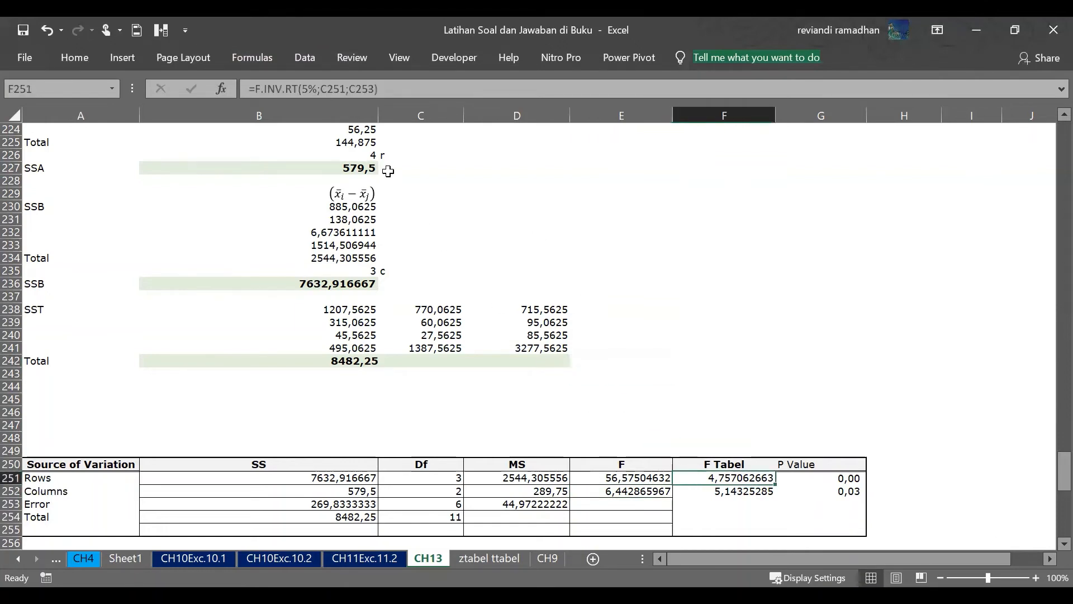
click(422, 90)
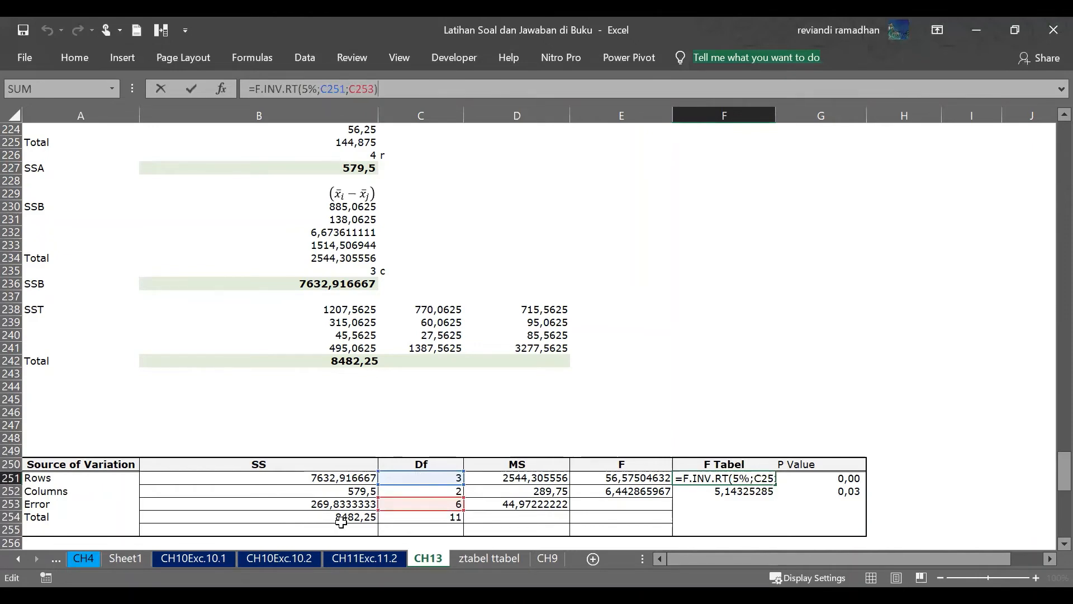
key(Return)
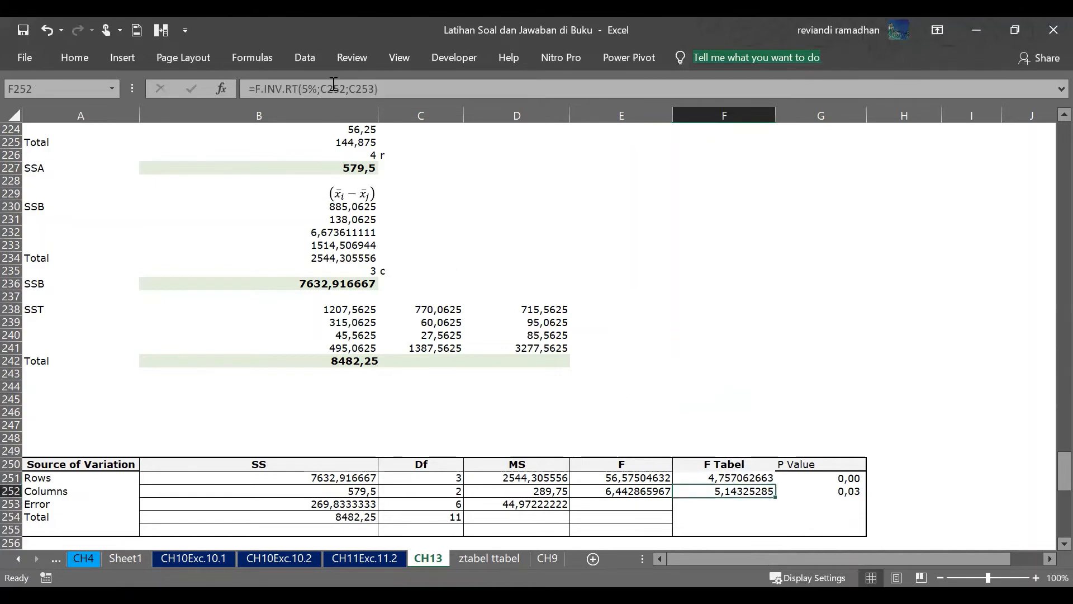
key(F2)
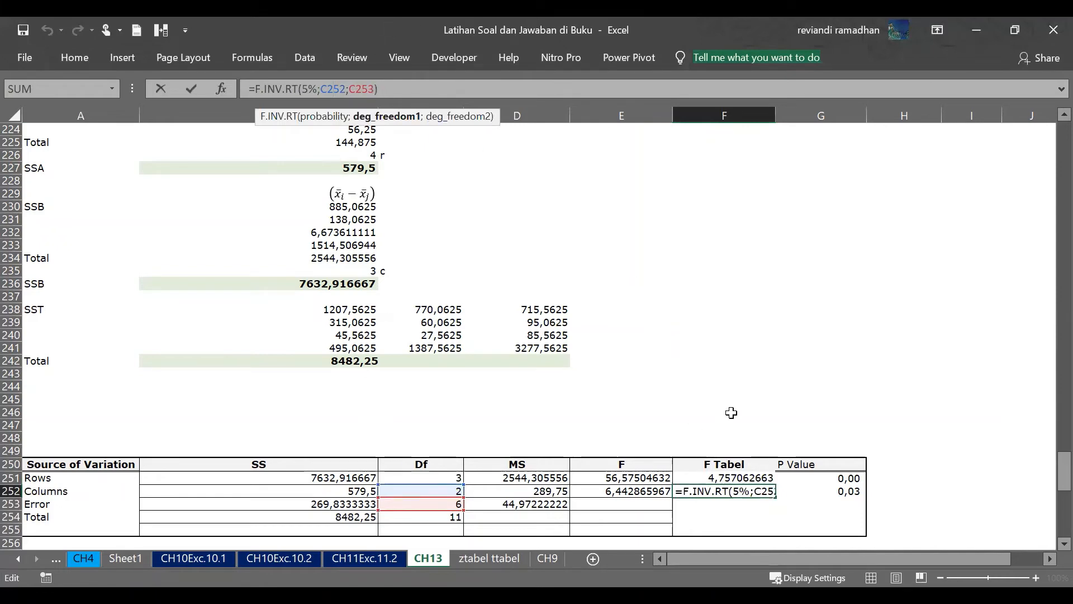
key(Escape)
Examine the FDIST formulas for the Rows and Columns P values in G251 and G252 and the cells they reference.
key(Right)
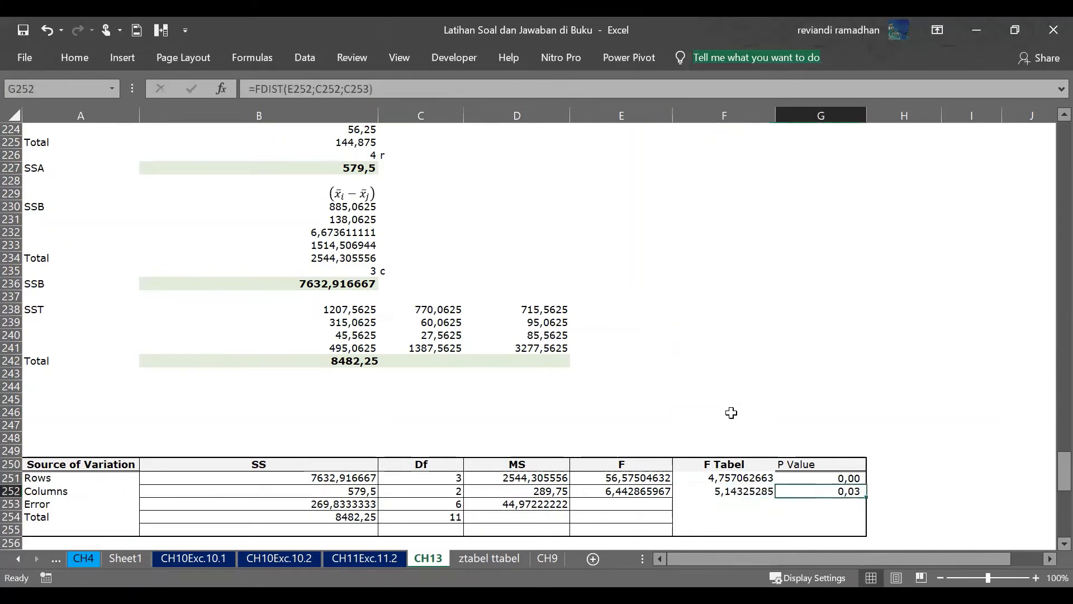
click(794, 476)
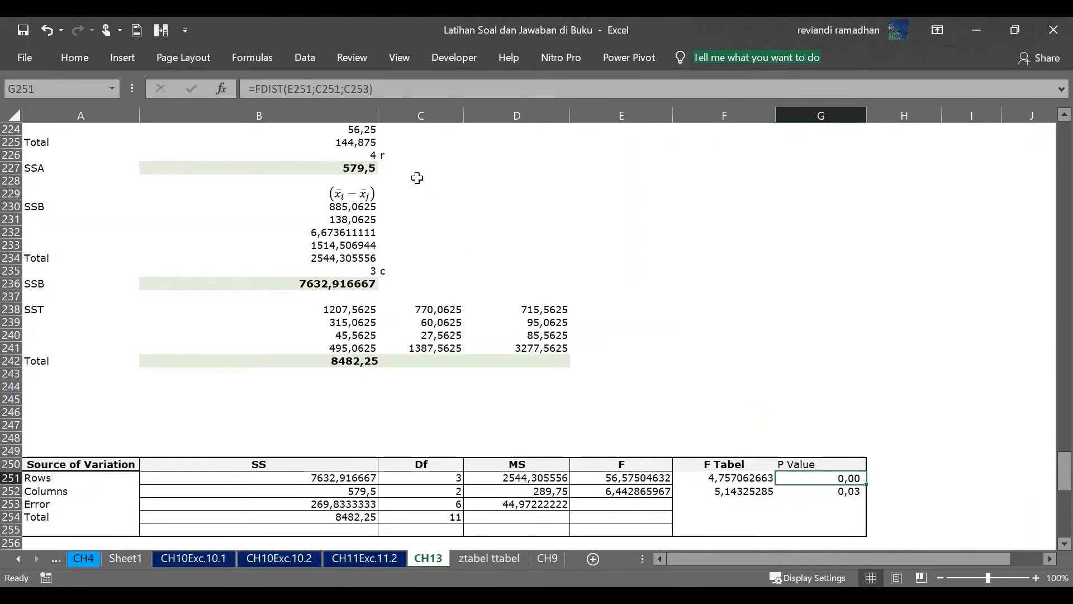
click(391, 90)
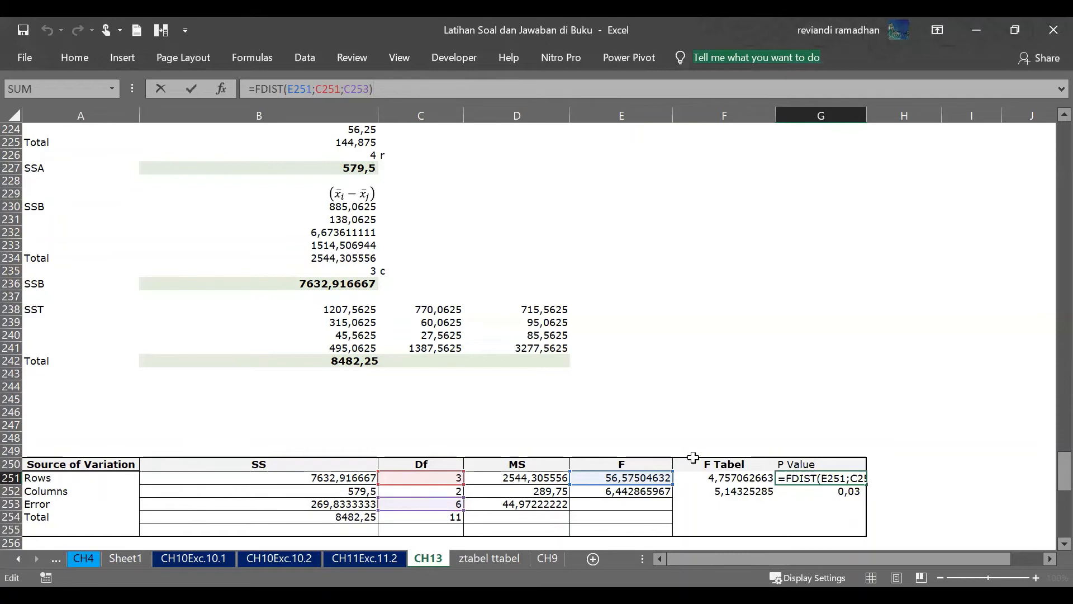
key(Return)
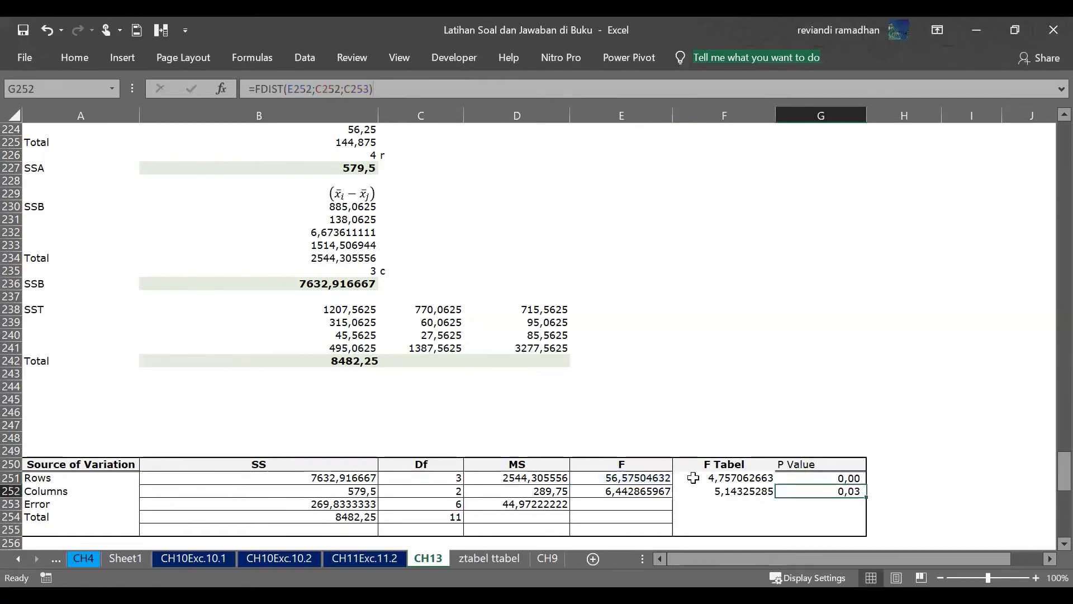
key(Up)
key(Down)
key(Down)
key(Up)
key(Up)
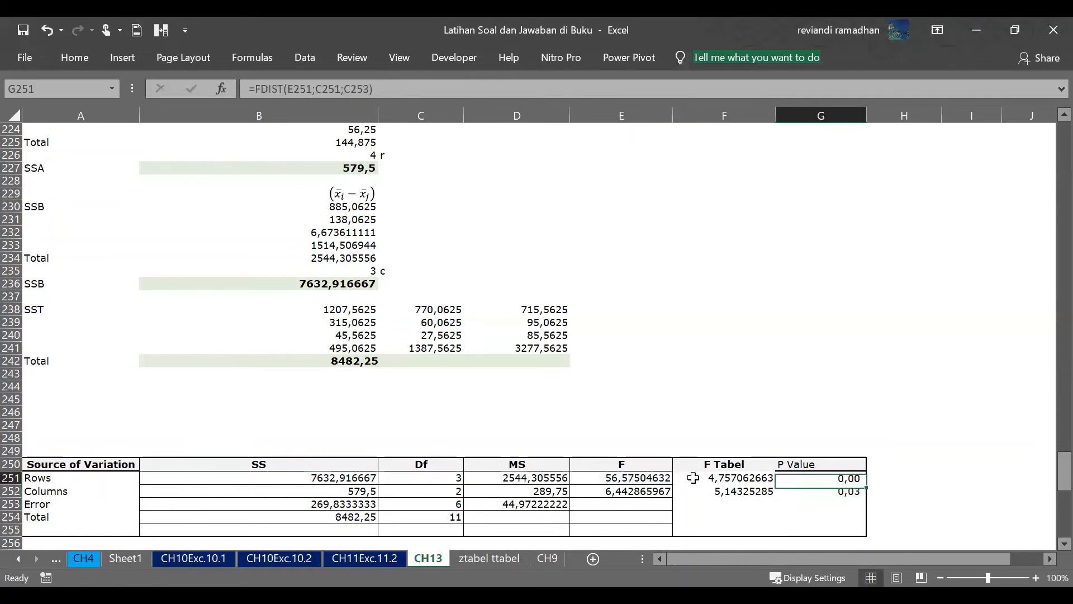
key(Down)
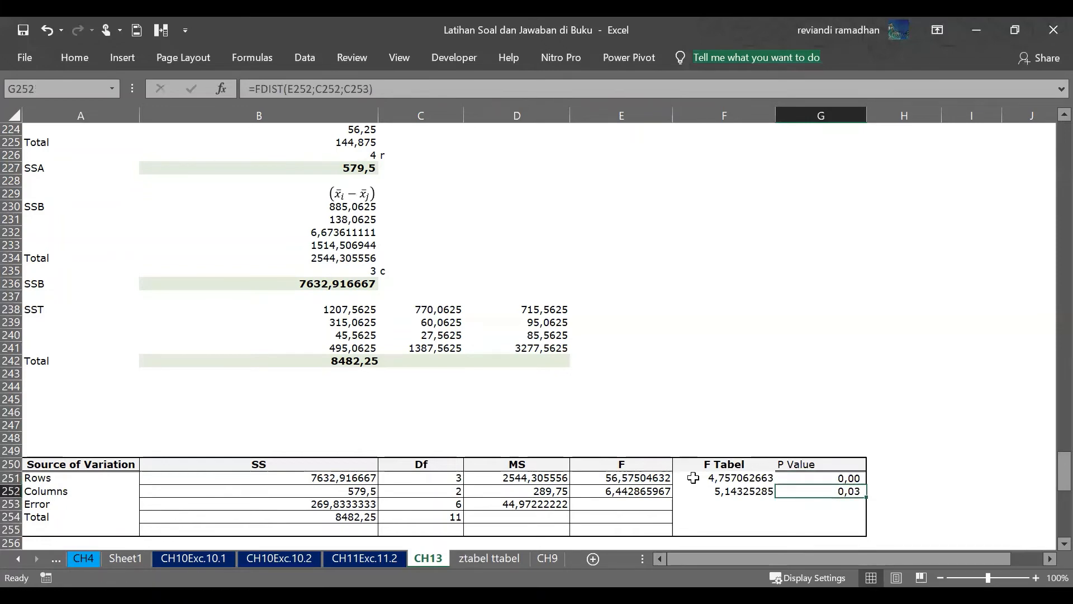
Look over the ANOVA table together with the written conclusions below it, checking the Rows F cell E251.
key(Down)
key(Down)
key(Down)
key(Down)
key(Down)
key(Down)
key(Down)
key(Down)
key(Down)
key(Down)
key(Down)
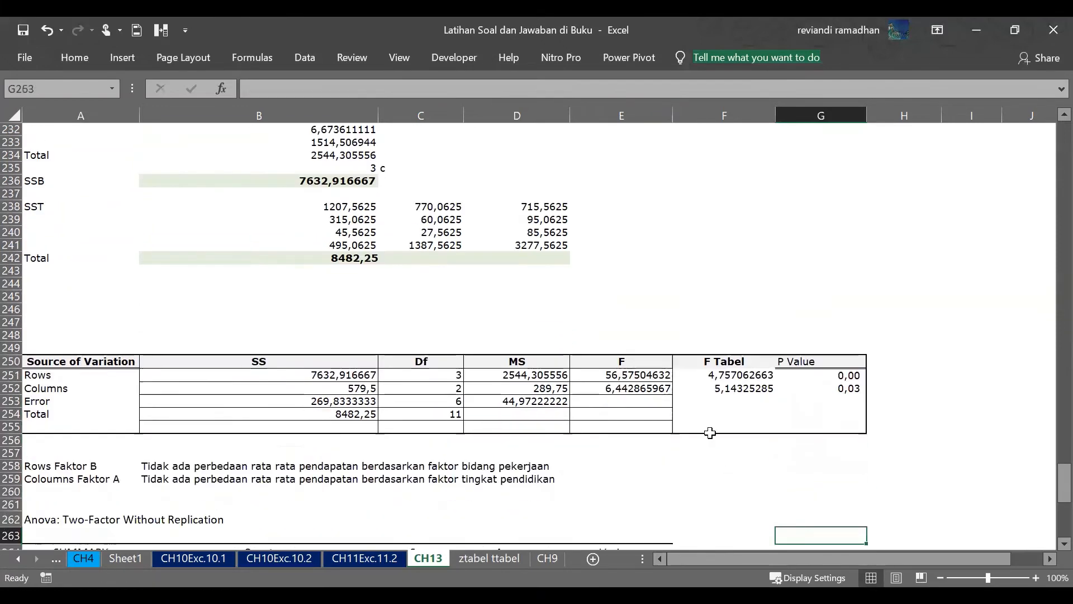
click(680, 401)
click(607, 406)
click(626, 373)
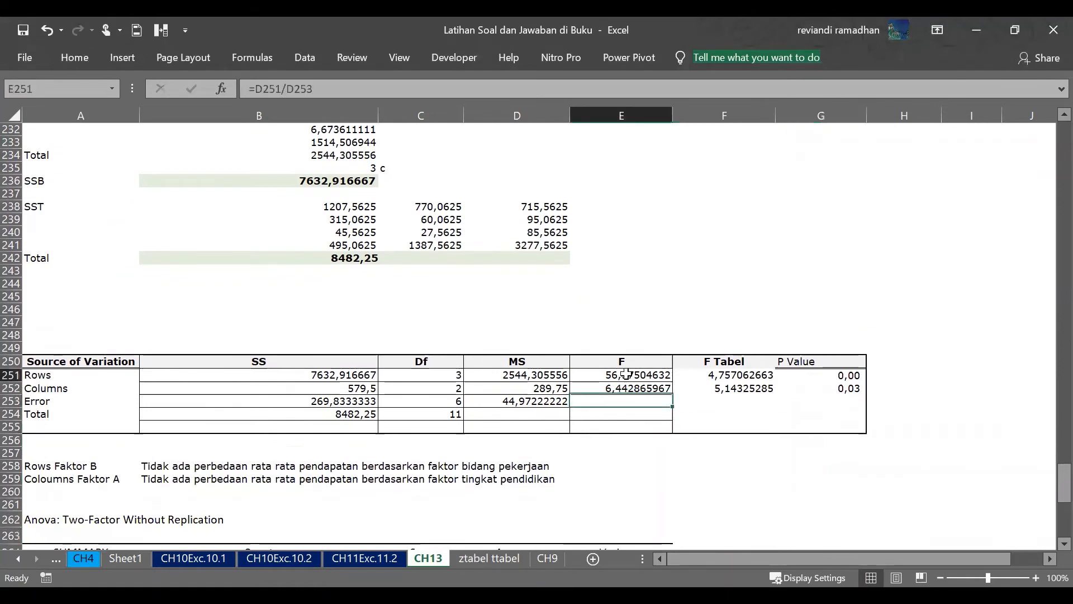
click(629, 401)
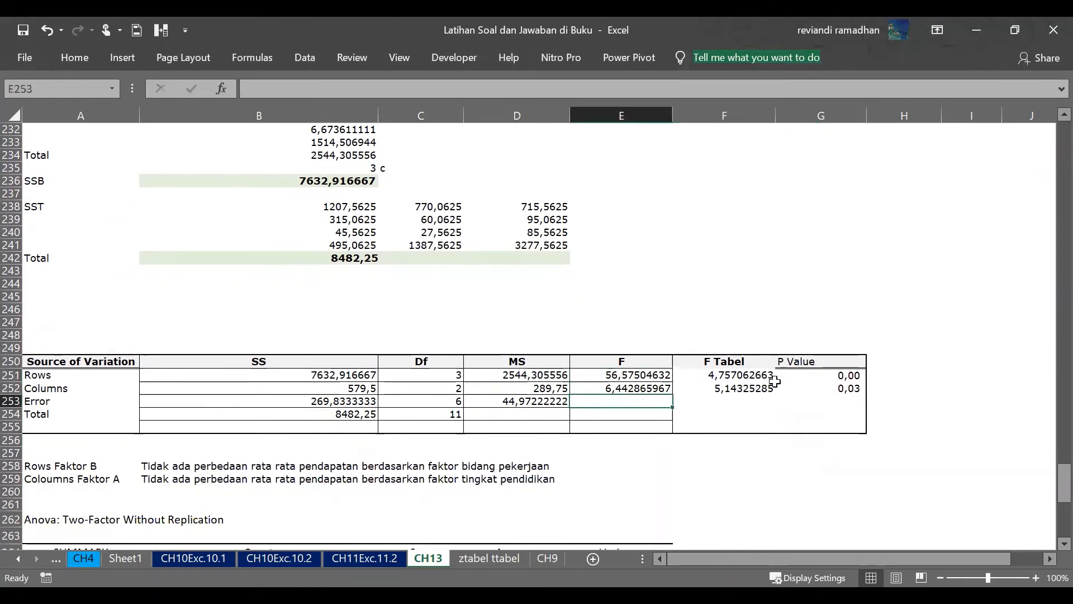
Compare the Rows and Columns F values with F Tabel in F251:F252 and check the P values in G251:G252.
click(813, 380)
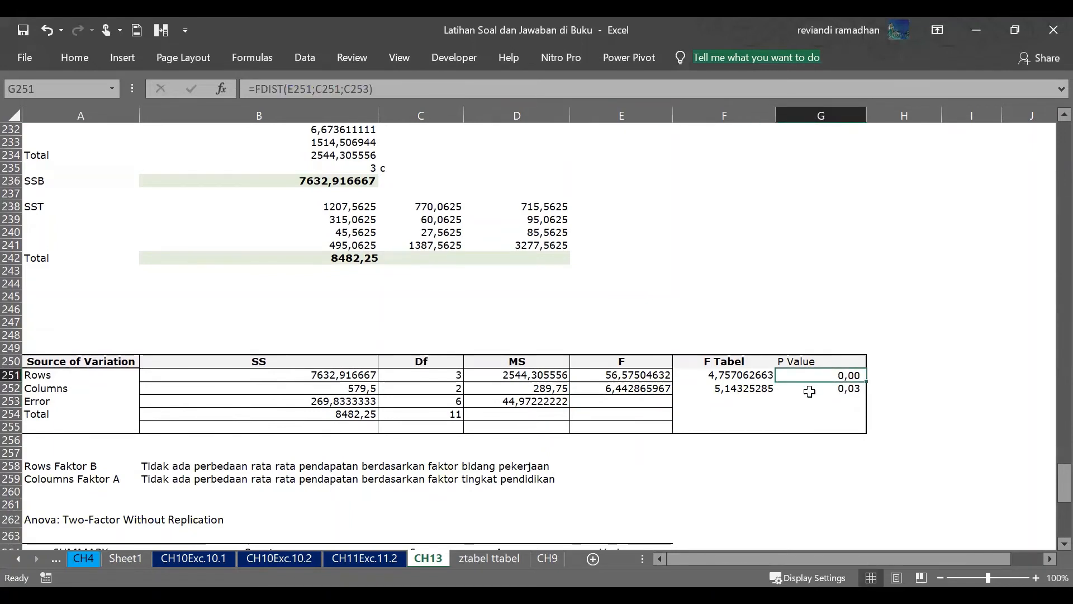
click(810, 386)
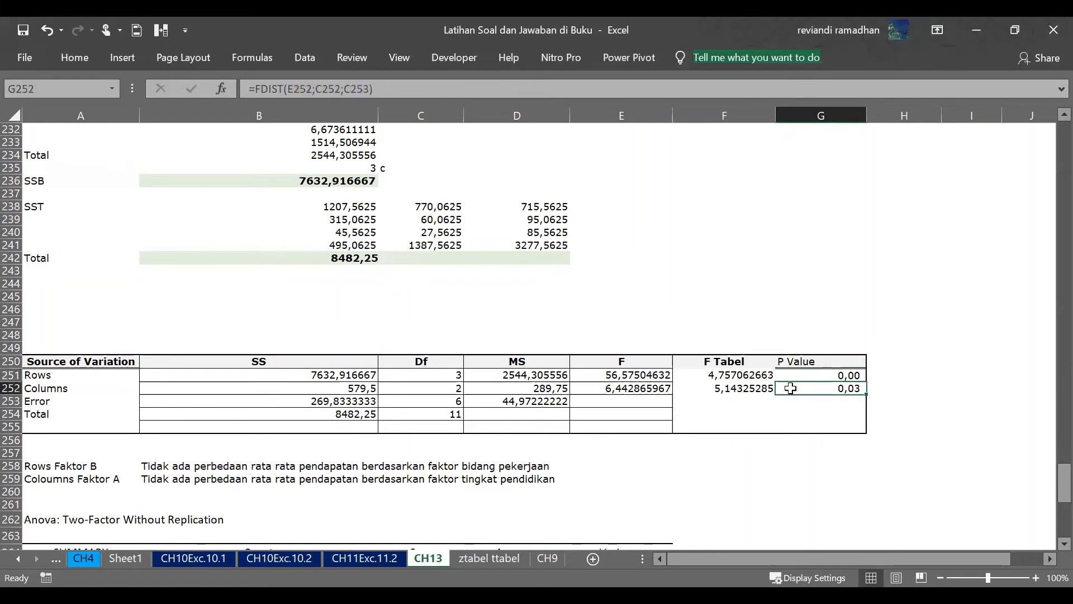
click(636, 375)
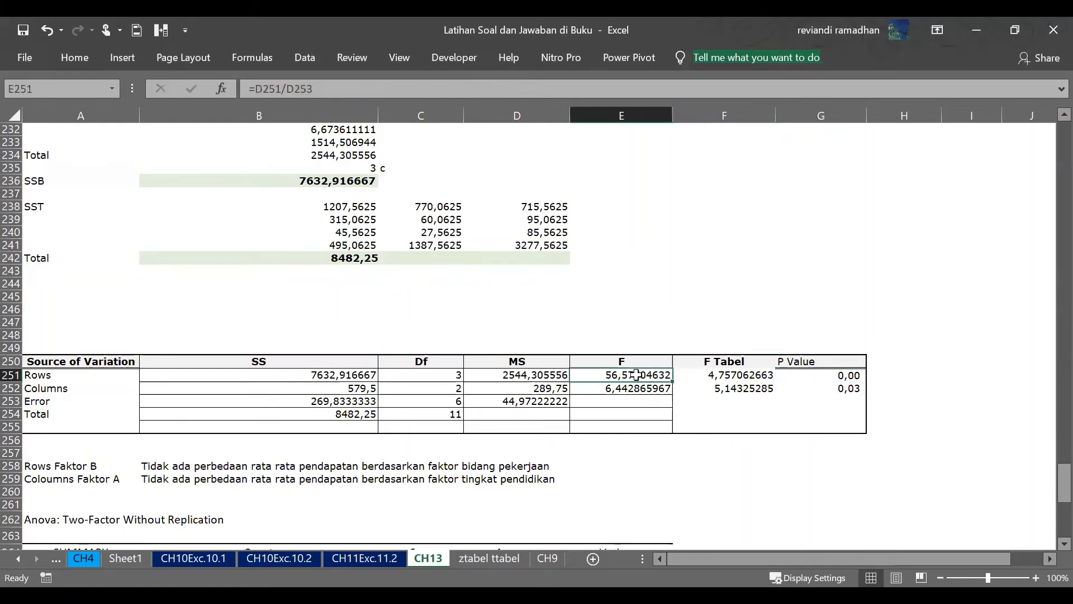
click(712, 374)
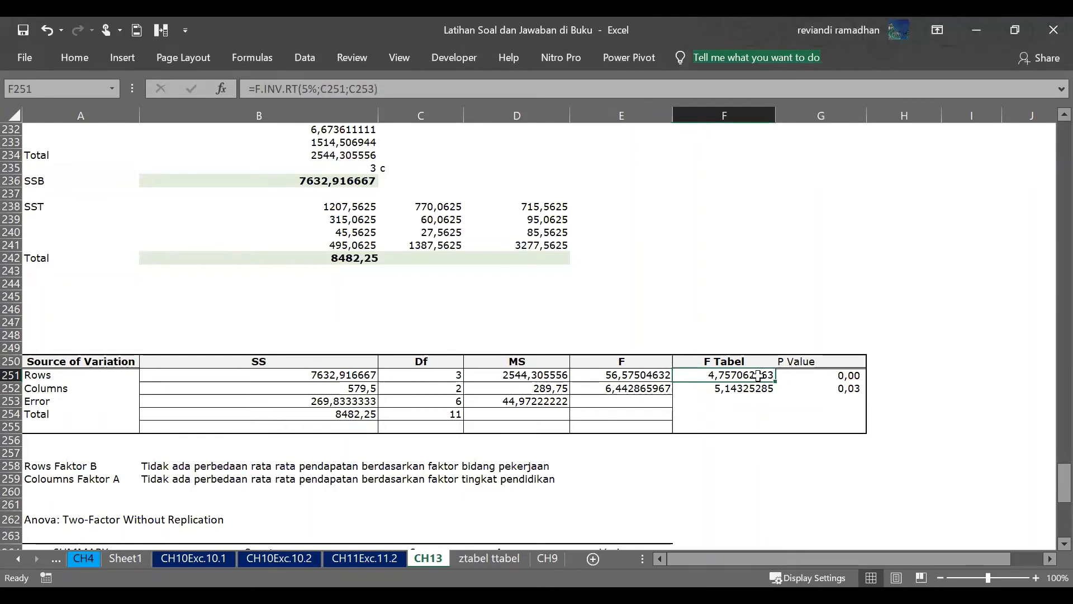
drag(753, 378, 752, 391)
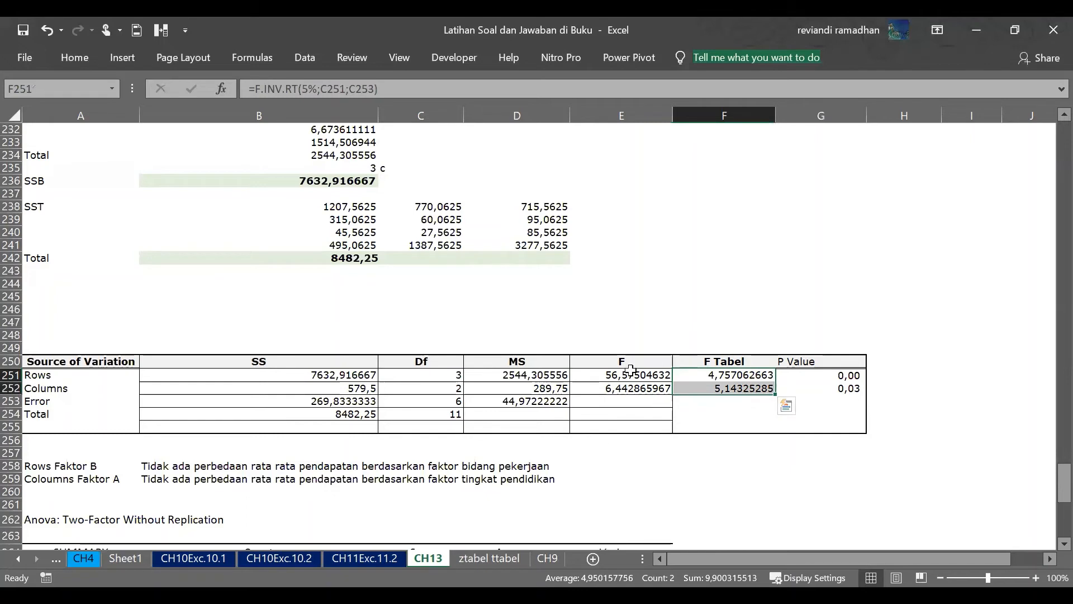
drag(811, 375, 808, 388)
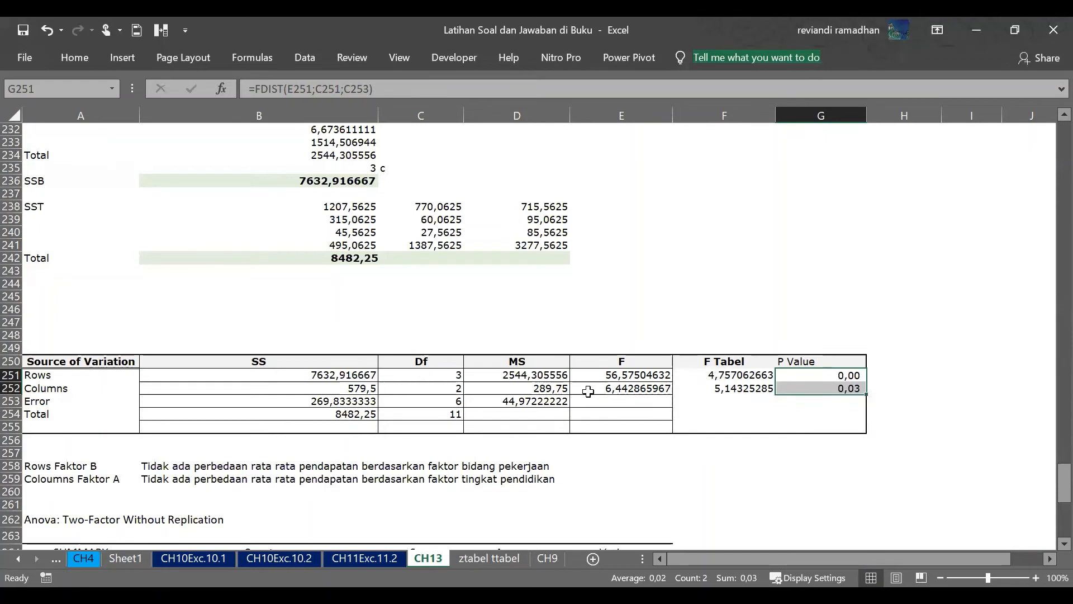
Check the factor labels for the Rows and Columns conclusions in A258 and A259.
click(38, 468)
drag(38, 467, 129, 470)
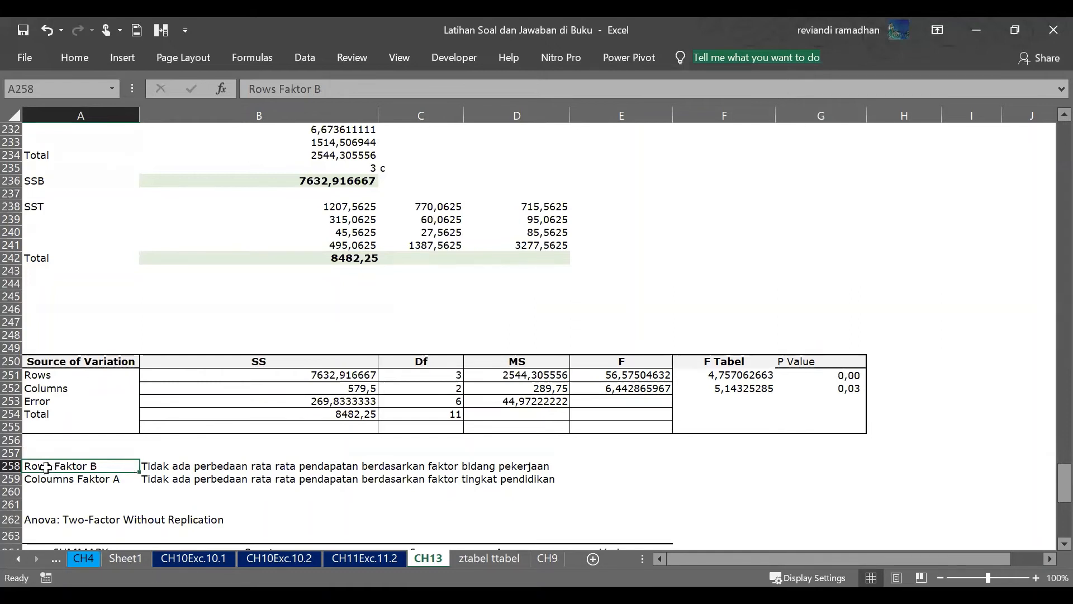
click(58, 479)
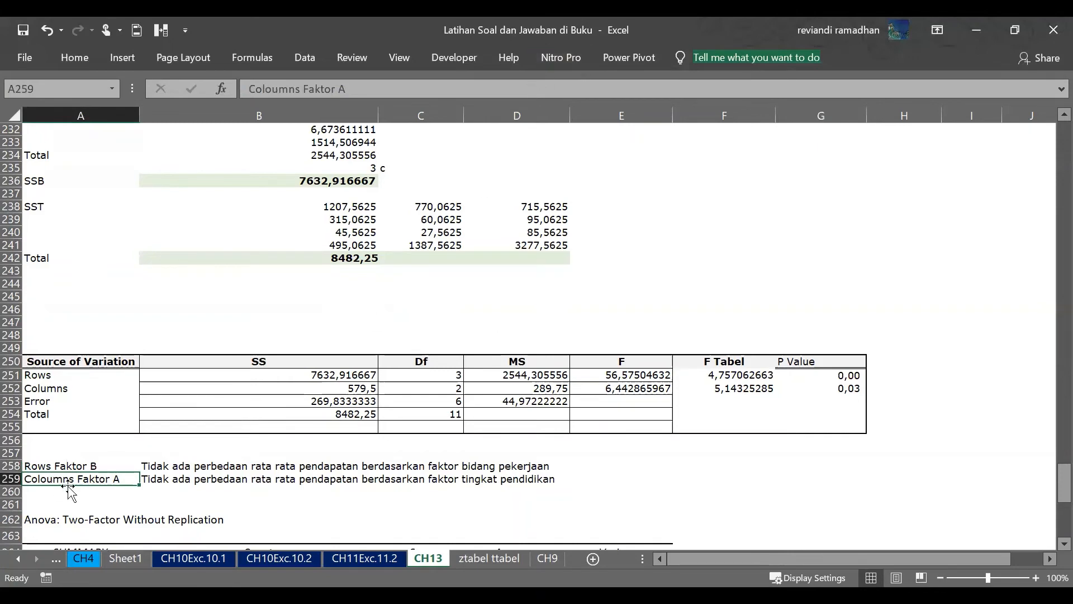
Replace the ending "tingkat pendidikan" of the Columns Factor A conclusion in B259 with "bidang pekerjaan".
click(153, 476)
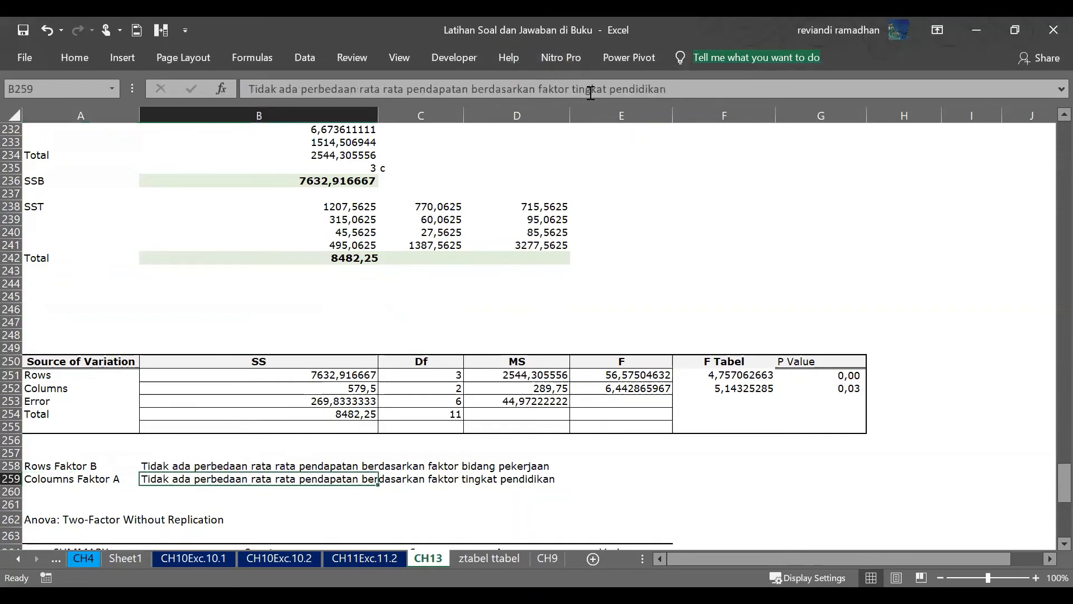
drag(591, 93, 813, 104)
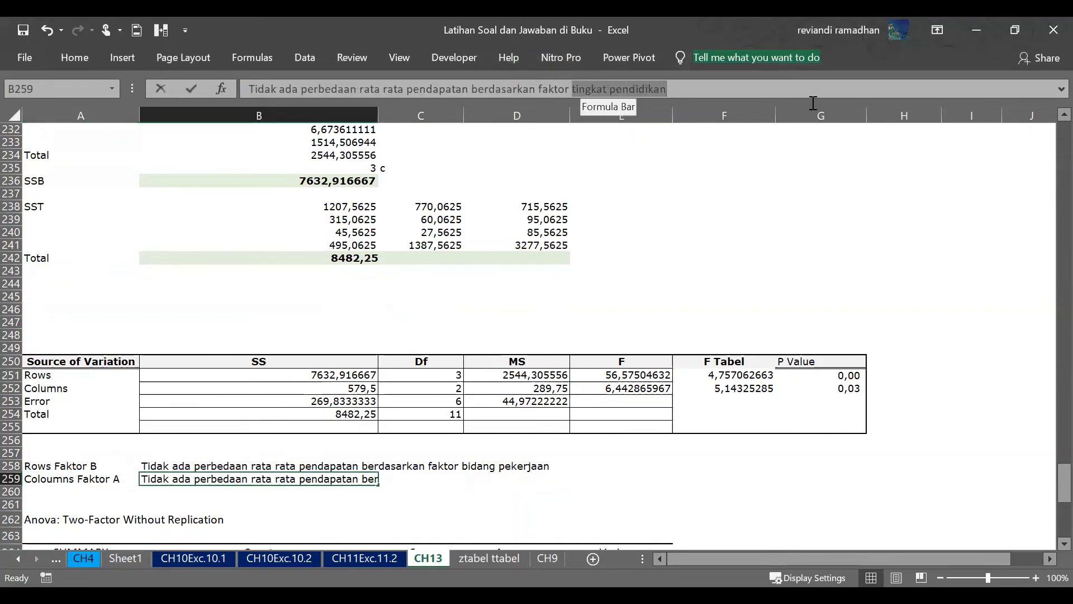
text(bidang pekerjaan)
key(Return)
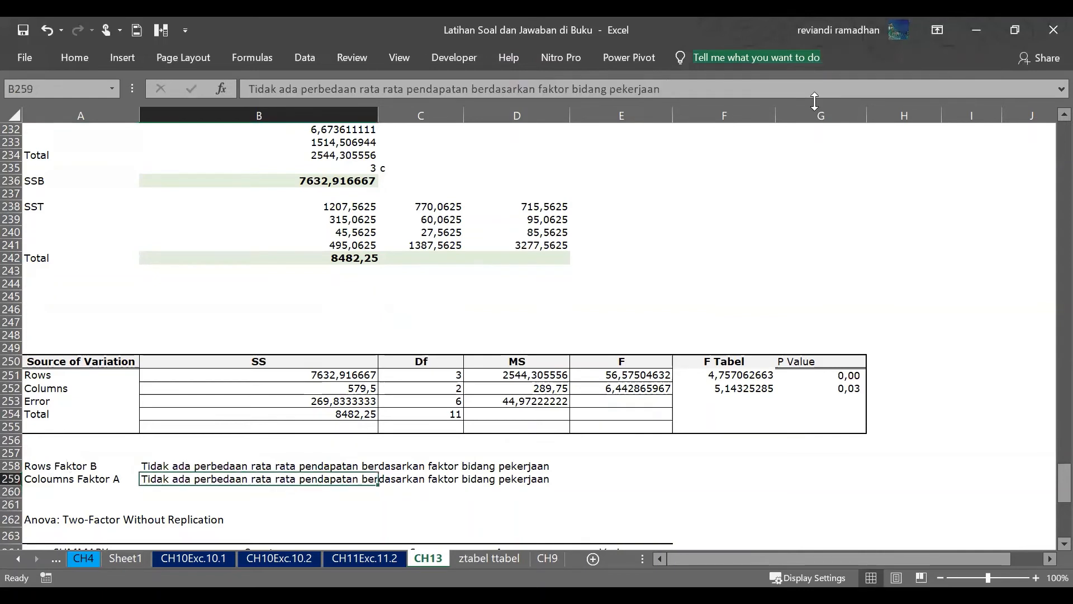
key(Up)
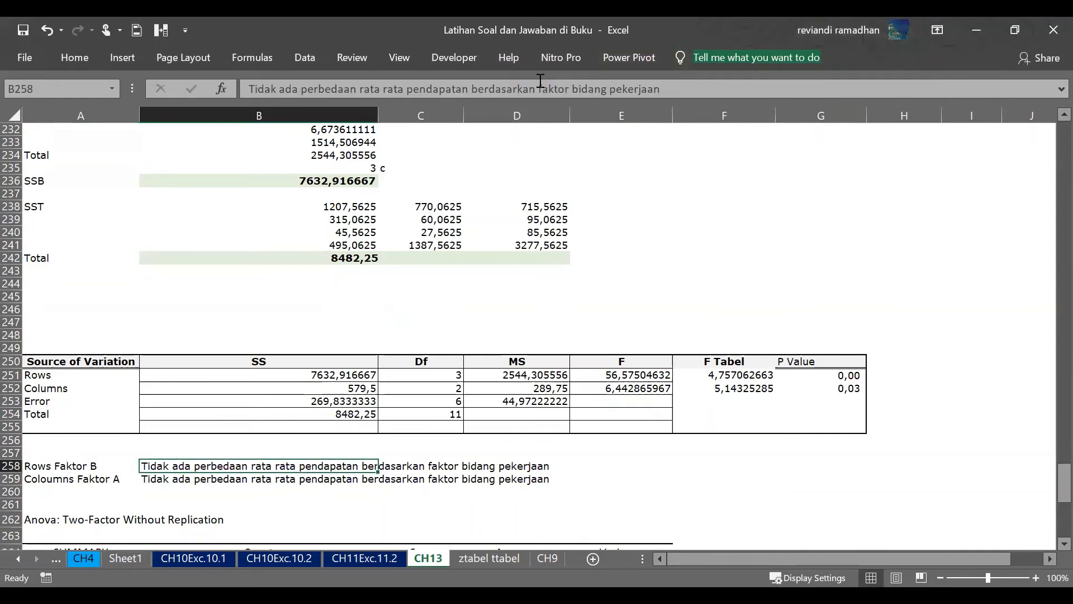
Replace the ending "bidang pekerjaan" of the Rows Faktor B conclusion in B258 with "tingkat pendidikan".
drag(540, 82, 748, 84)
drag(769, 83, 771, 85)
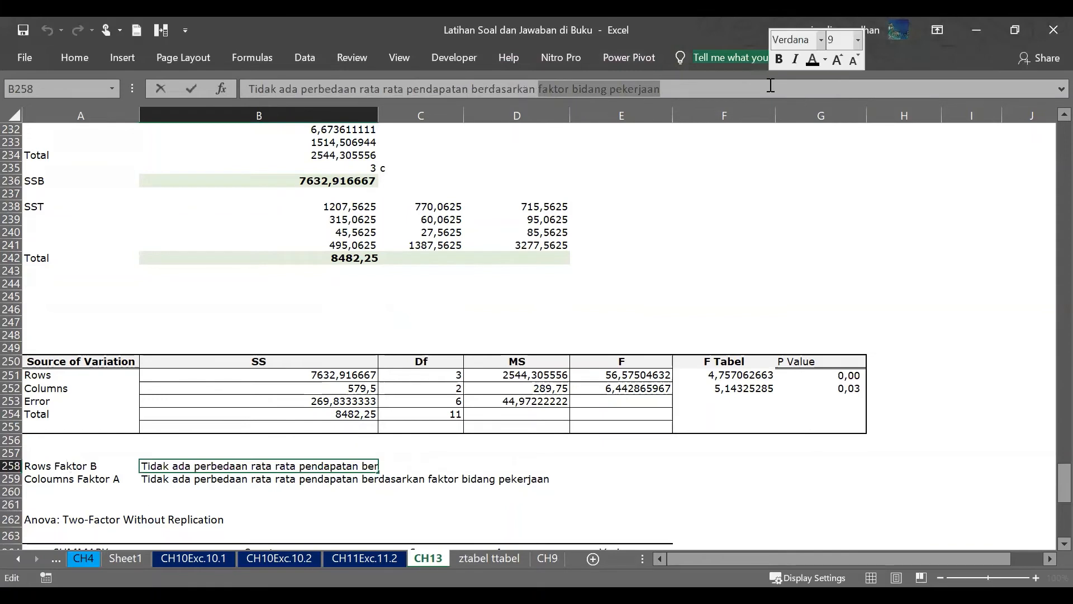
click(770, 85)
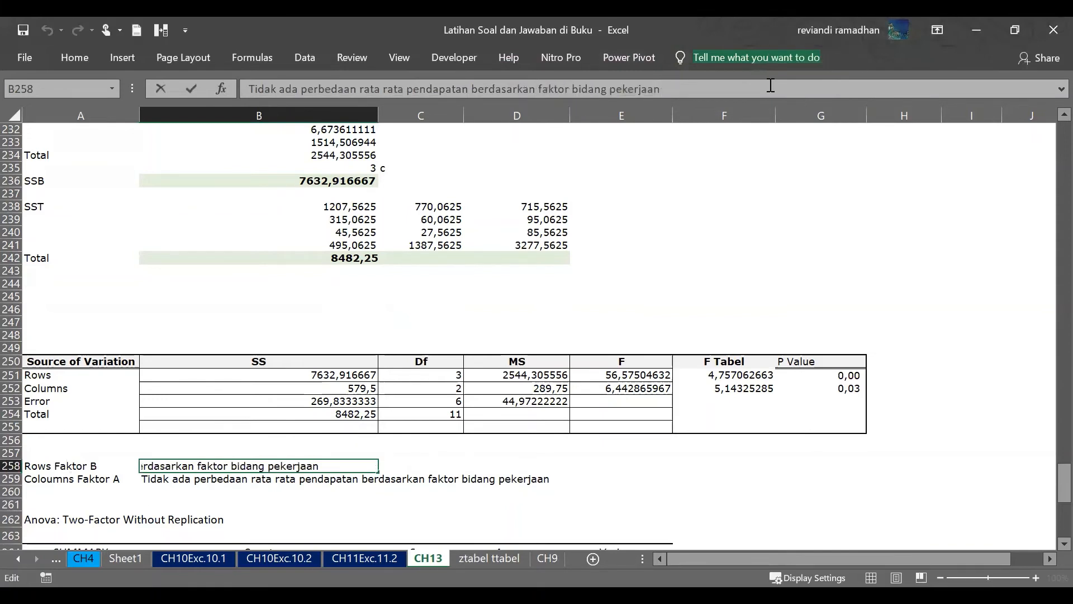
key(BackSpace)
key(BackSpace)
key(BackSpace)
key(BackSpace)
key(BackSpace)
key(BackSpace)
key(BackSpace)
key(BackSpace)
key(BackSpace)
key(BackSpace)
key(BackSpace)
key(BackSpace)
key(BackSpace)
key(BackSpace)
key(BackSpace)
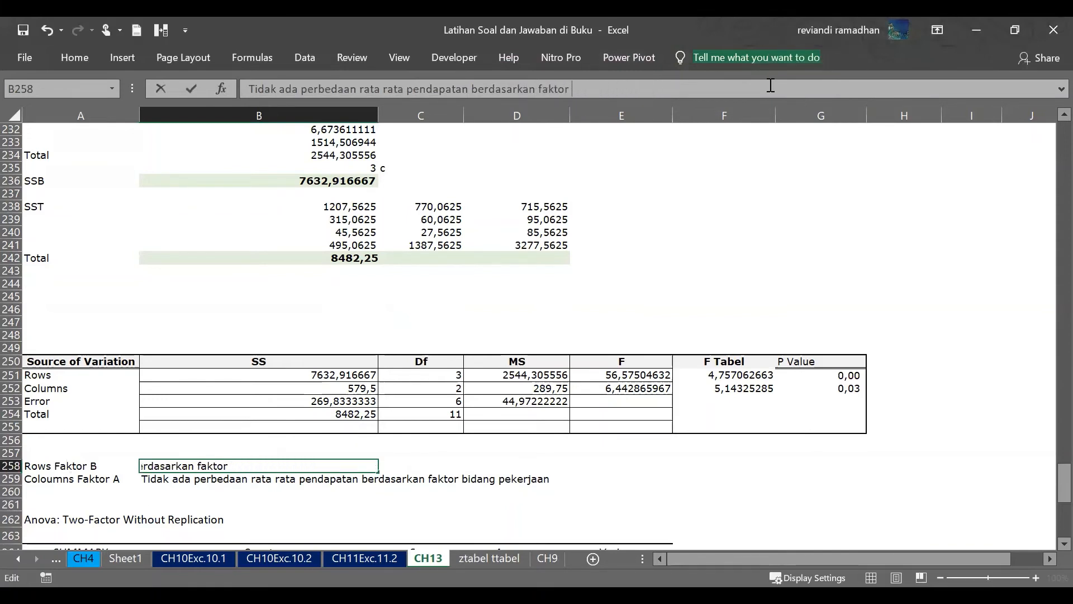
text(tingkat pendidikan)
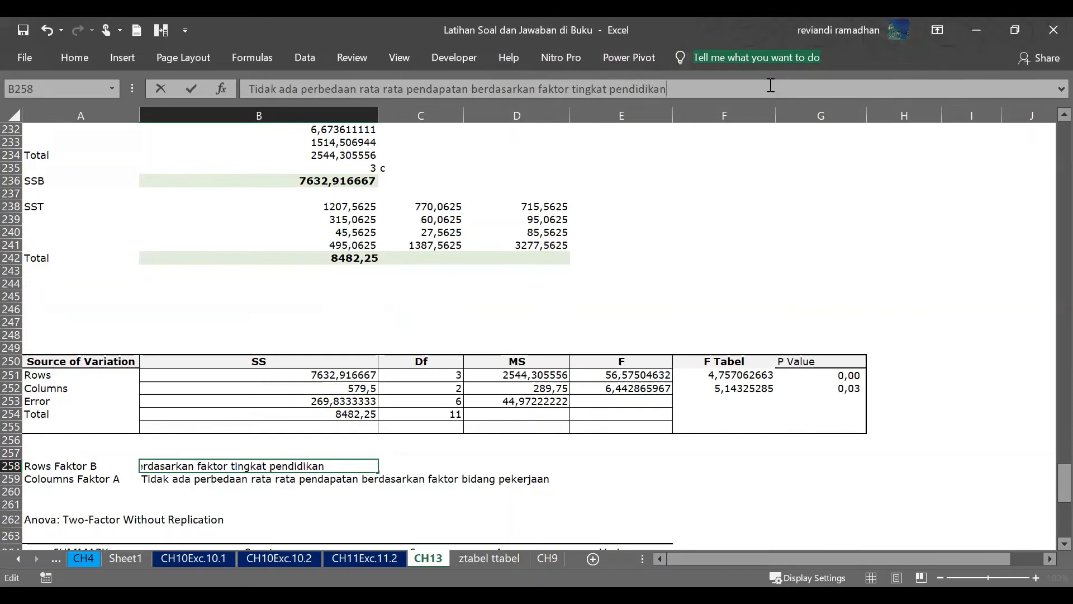
key(Return)
Check the Rows Faktor B conclusion in B258 against the Rows line of the ANOVA table in A251:G251.
click(55, 466)
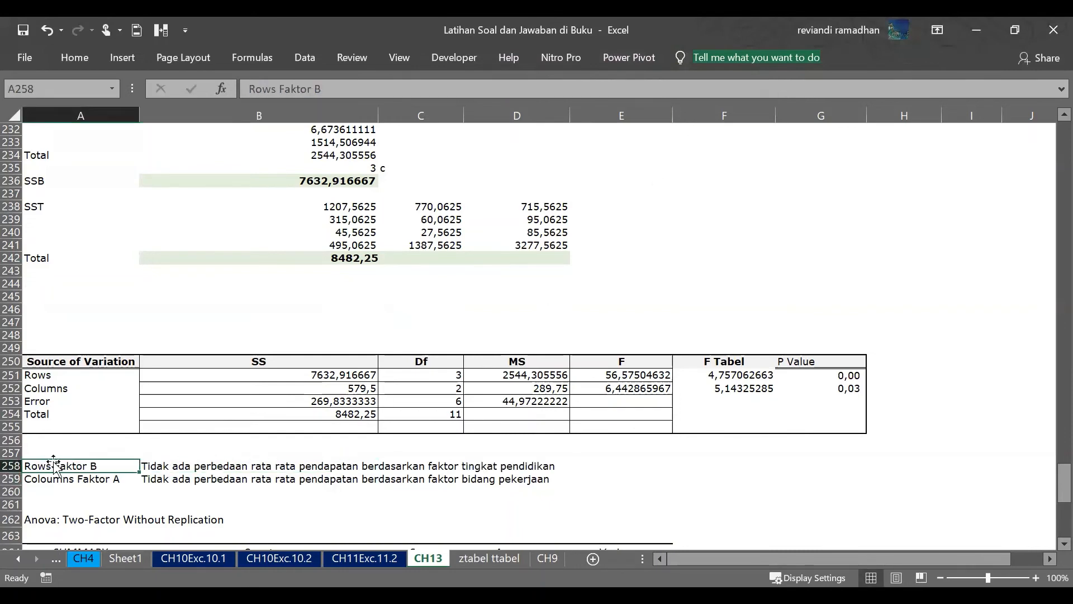
click(203, 452)
click(170, 465)
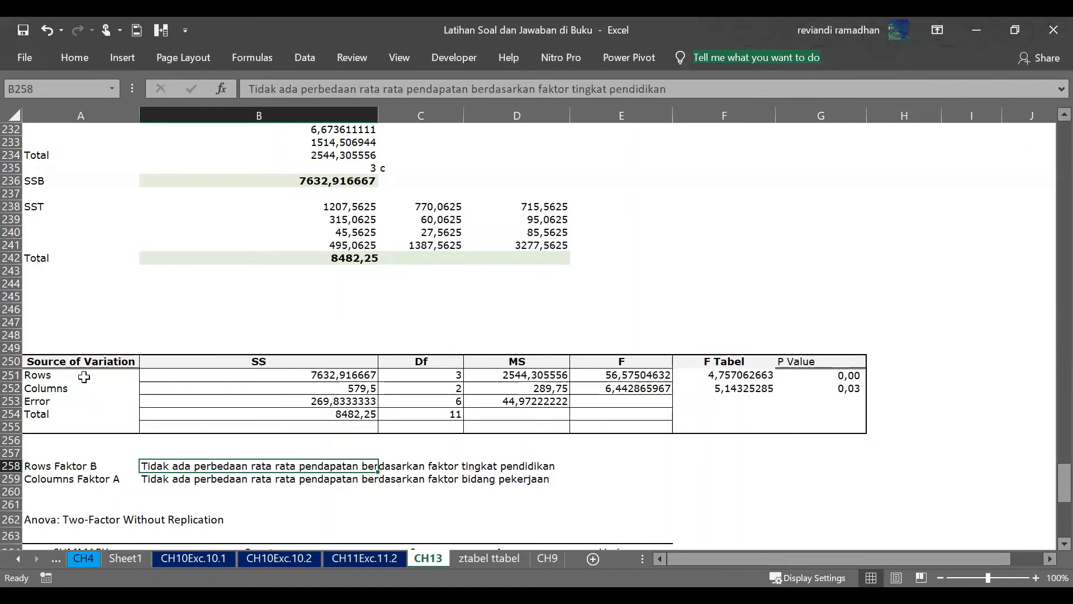
drag(73, 379, 805, 380)
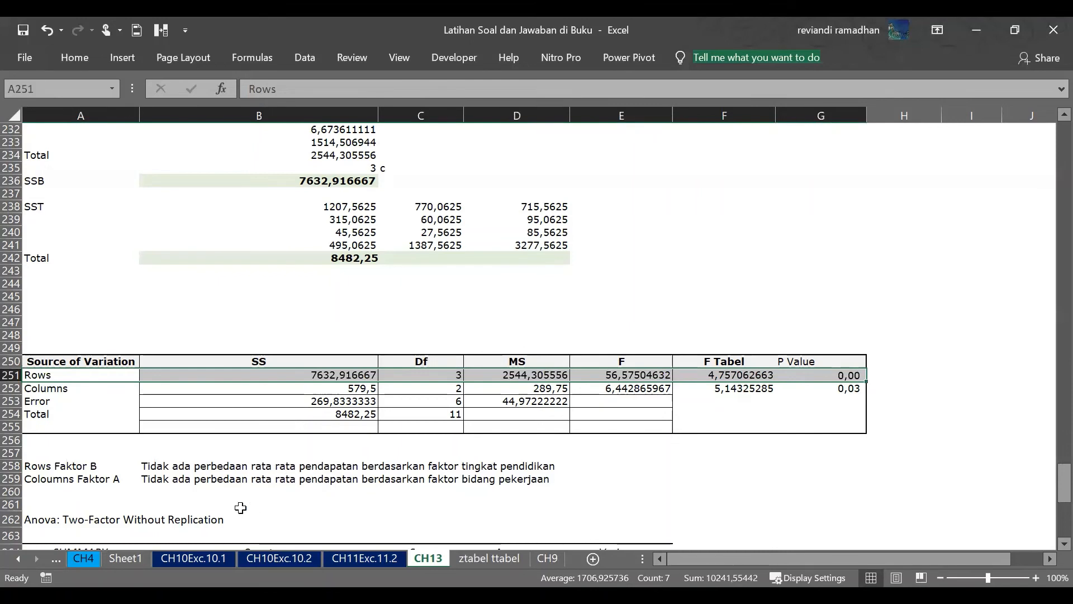
click(294, 468)
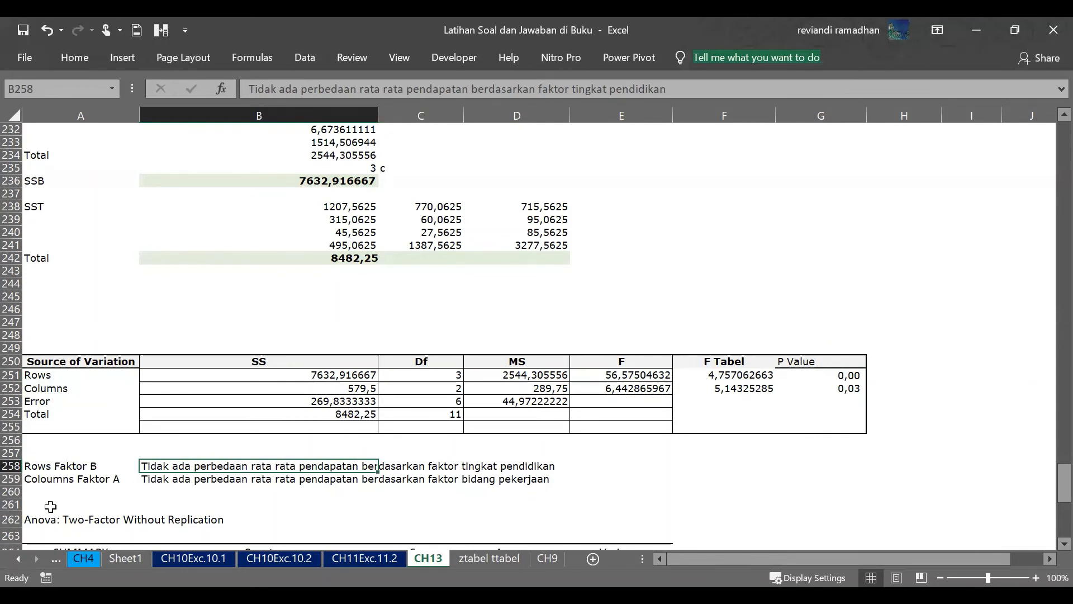
Read the Coloumns Faktor A label and conclusion in A259:B259 and recheck the Rows label in A258.
click(50, 480)
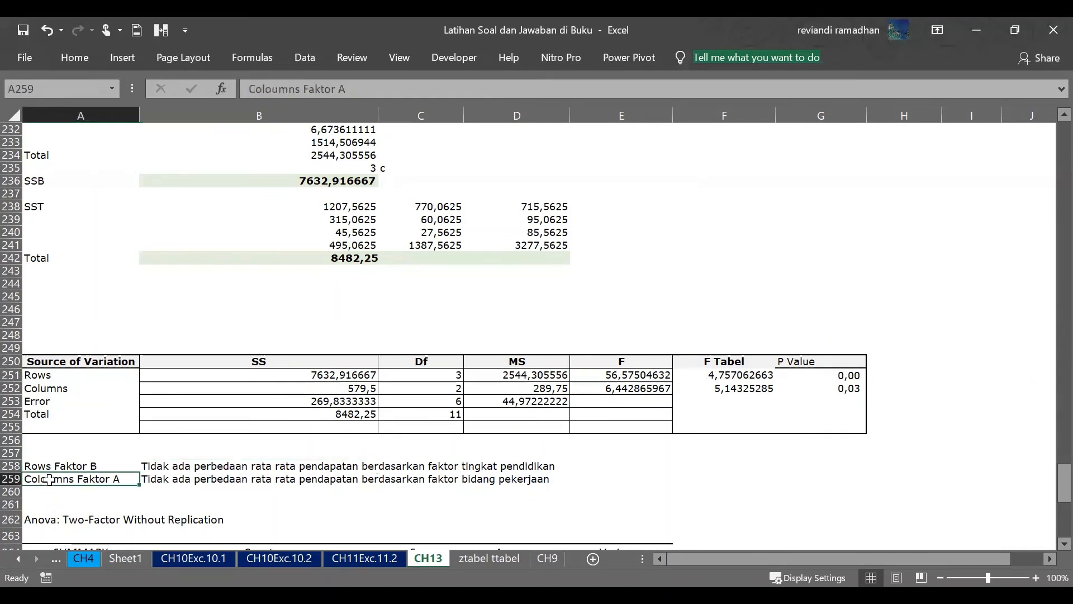
click(167, 477)
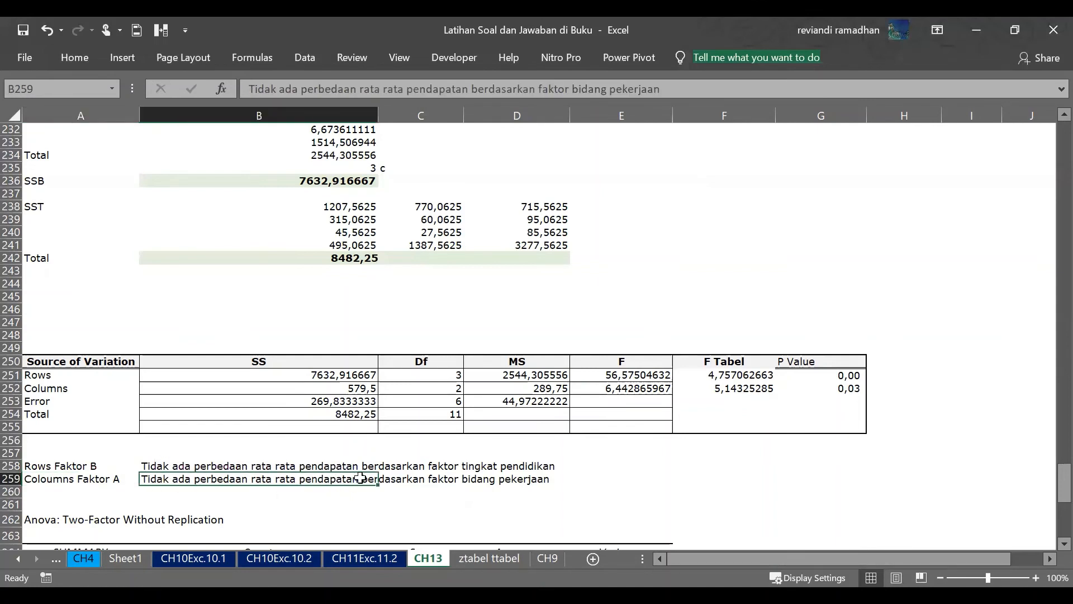
key(Right)
key(Down)
key(Down)
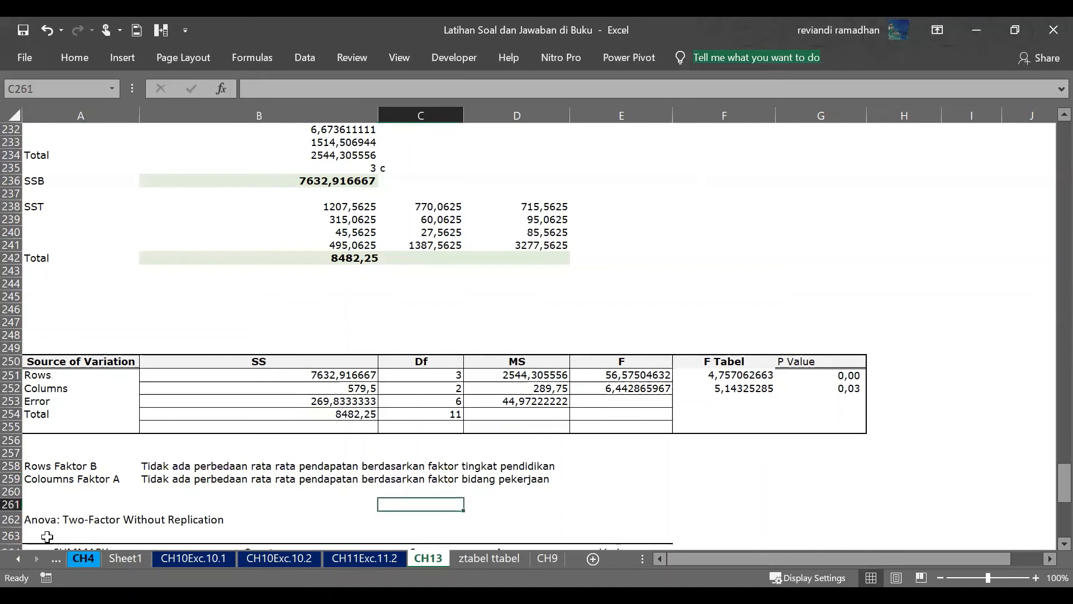
click(56, 479)
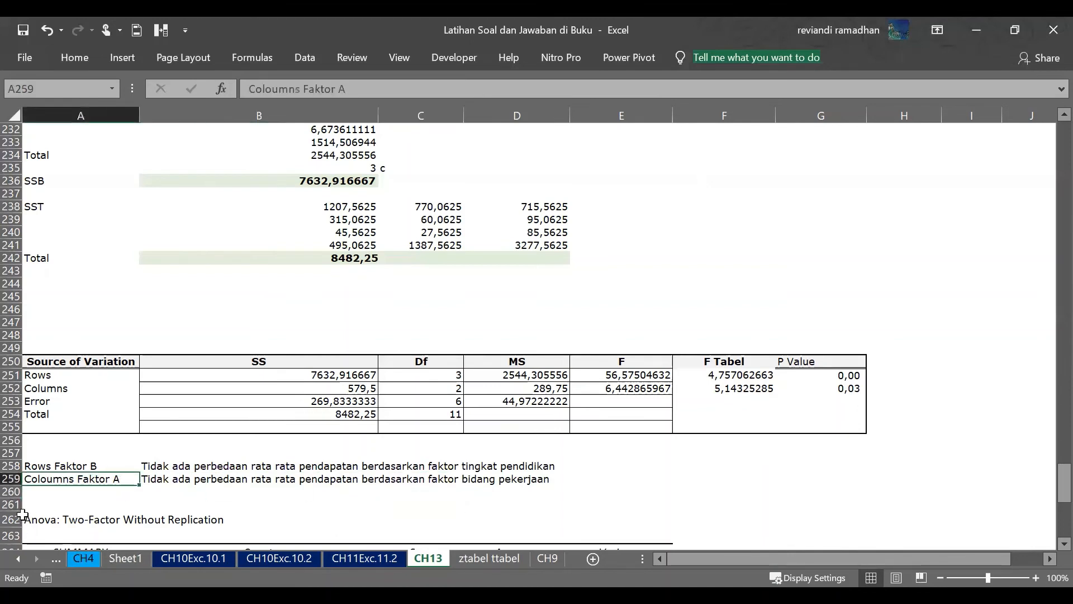
click(49, 466)
key(Down)
key(Down)
key(Down)
key(Down)
key(Down)
key(Down)
key(Down)
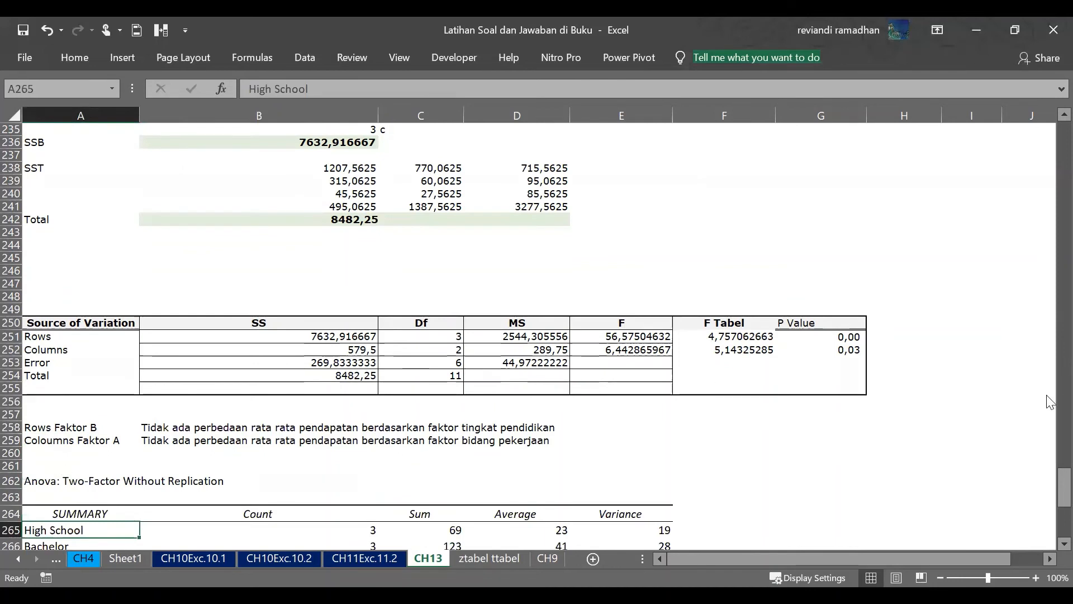
Compare the Columns conclusion in B259 with the F Tabel values in F251:F252 and the P value in G252.
click(705, 350)
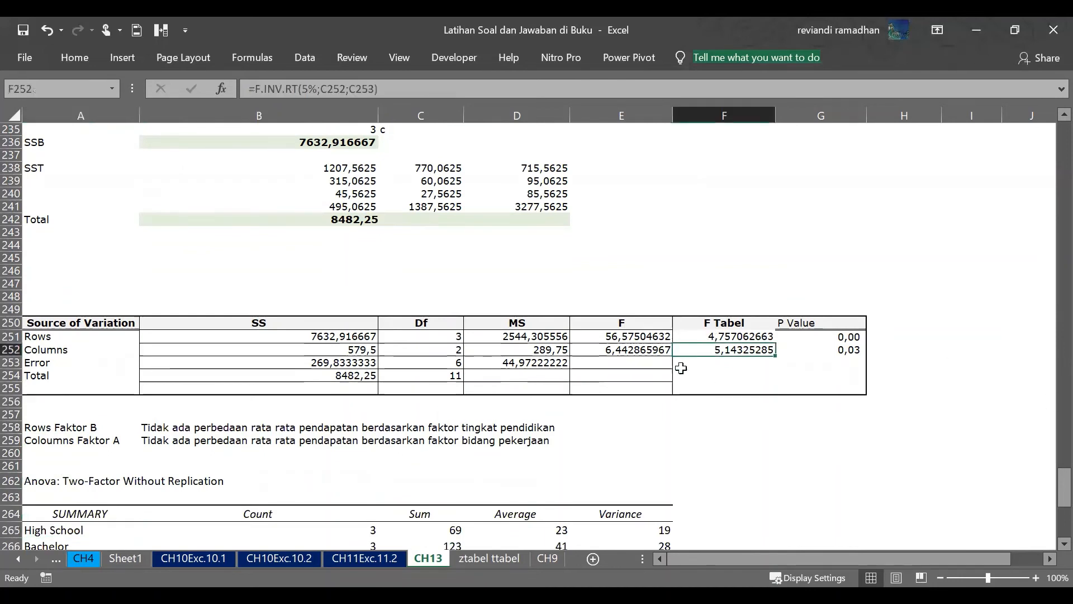
click(155, 438)
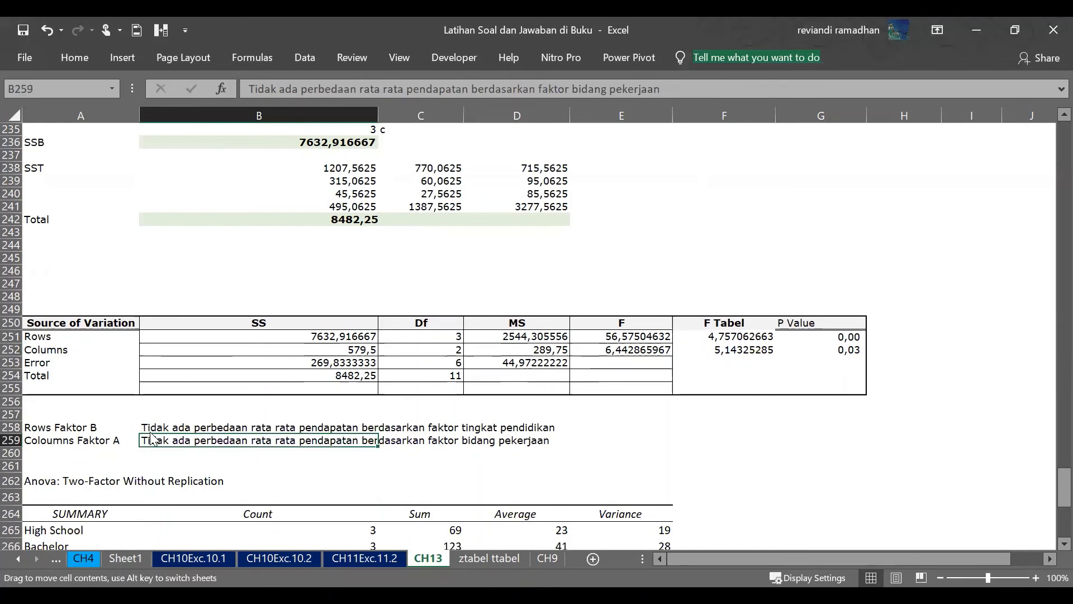
click(724, 339)
click(751, 349)
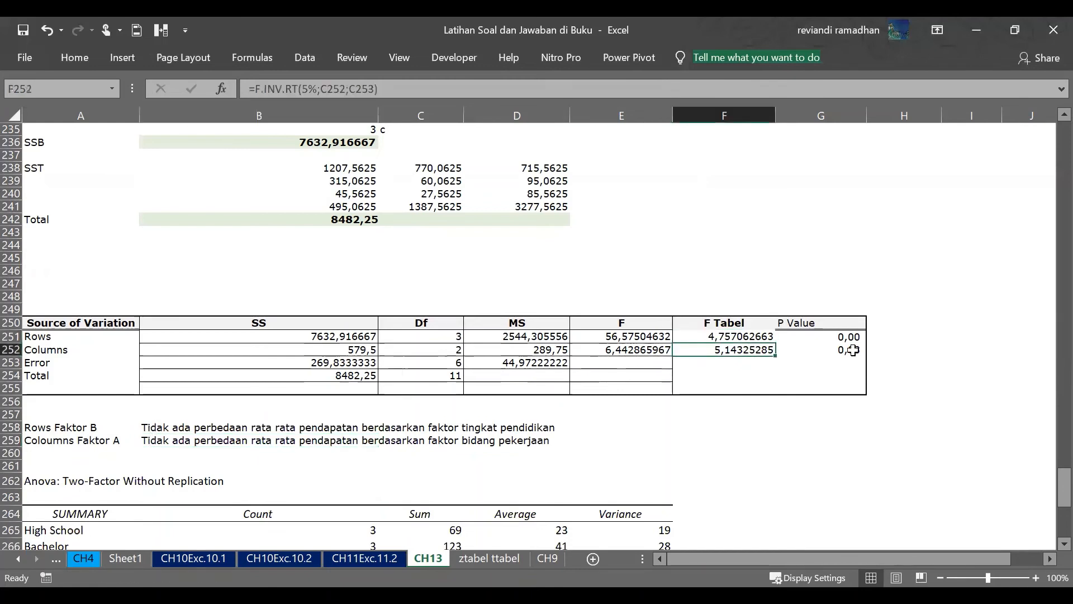
click(854, 351)
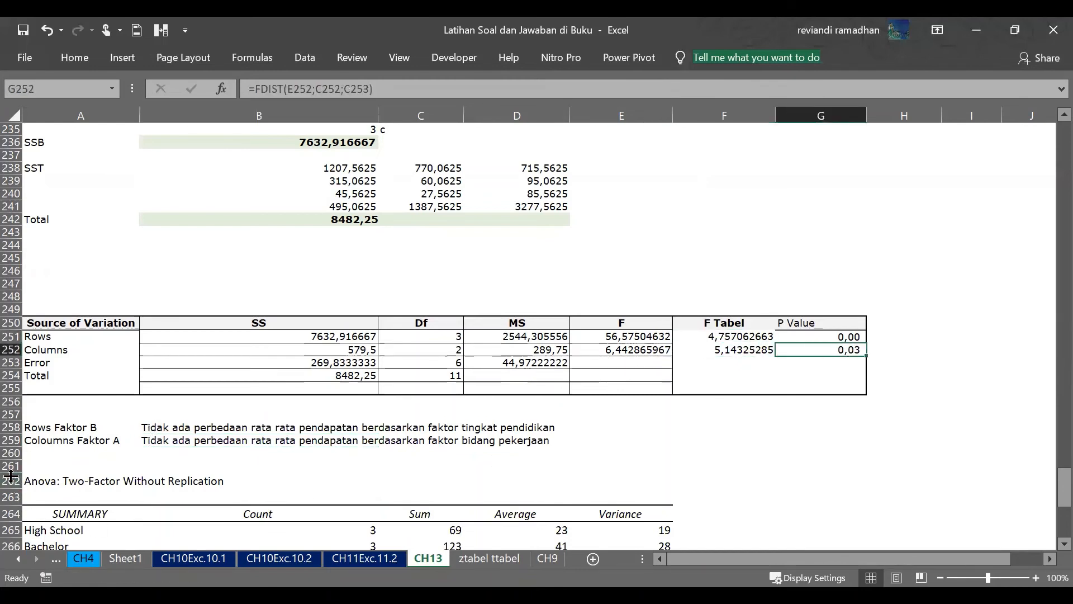
Delete rows 262 to 288 holding the existing Anova: Two-Factor Without Replication output.
drag(11, 479, 10, 506)
right_click(10, 506)
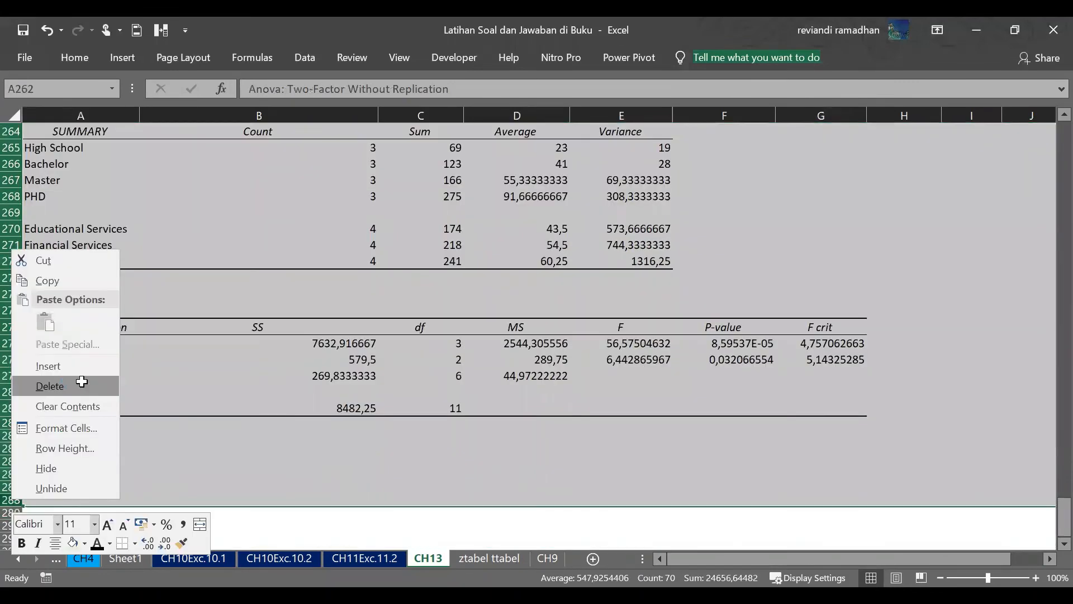
click(82, 385)
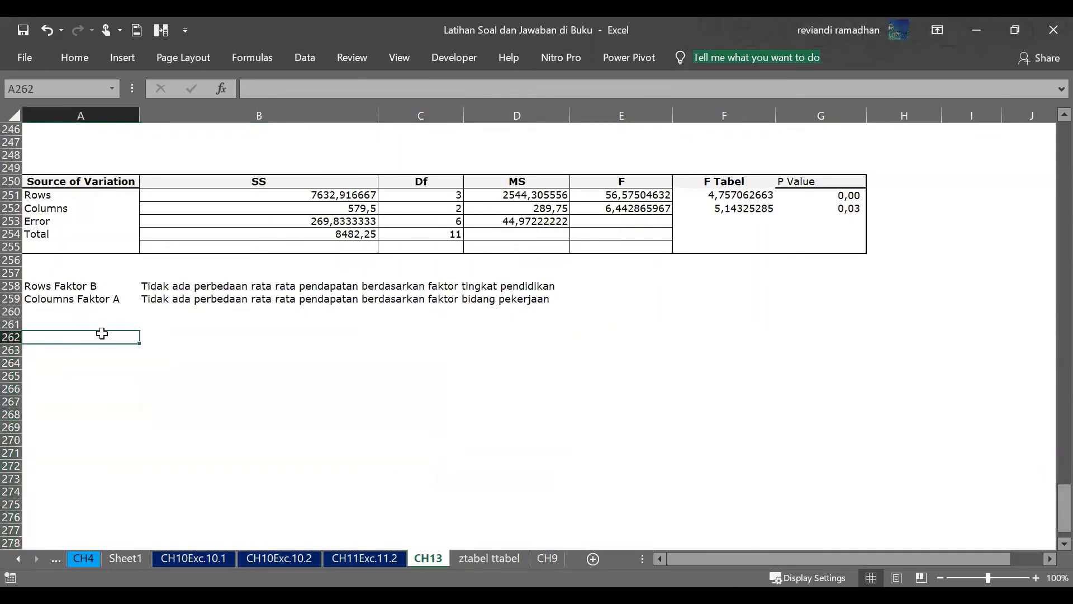
Start an Anova: Two-Factor Without Replication analysis with A212:D216, including labels, as the input range.
click(335, 195)
click(331, 220)
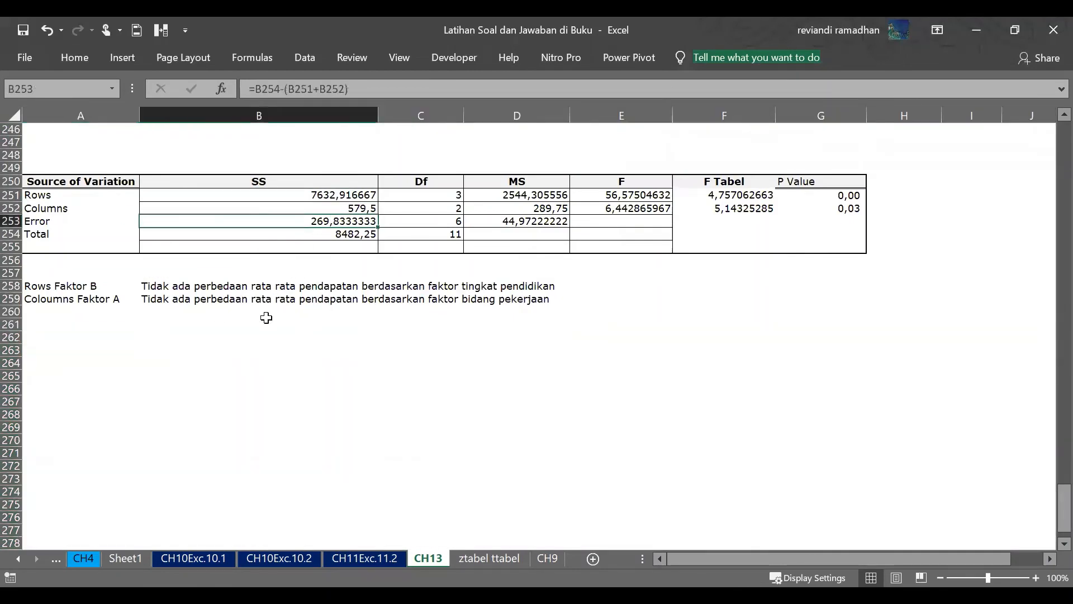
scroll(209, 370, up, 11)
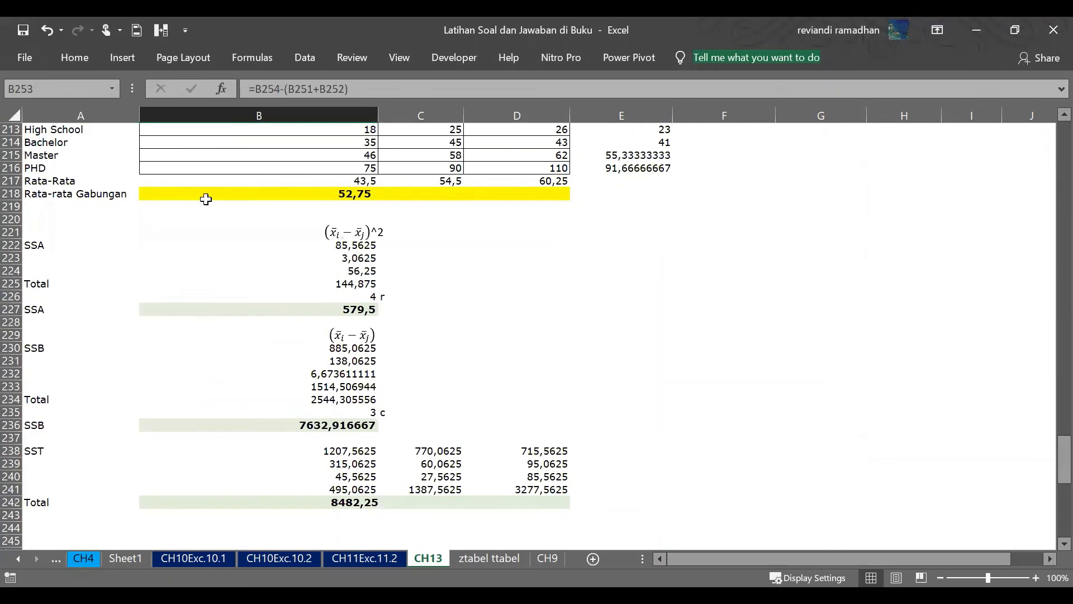
click(257, 206)
key(Up)
key(Up)
key(Up)
key(Up)
key(Up)
key(Up)
key(Up)
key(Up)
key(Up)
key(Up)
scroll(271, 128, up, 1)
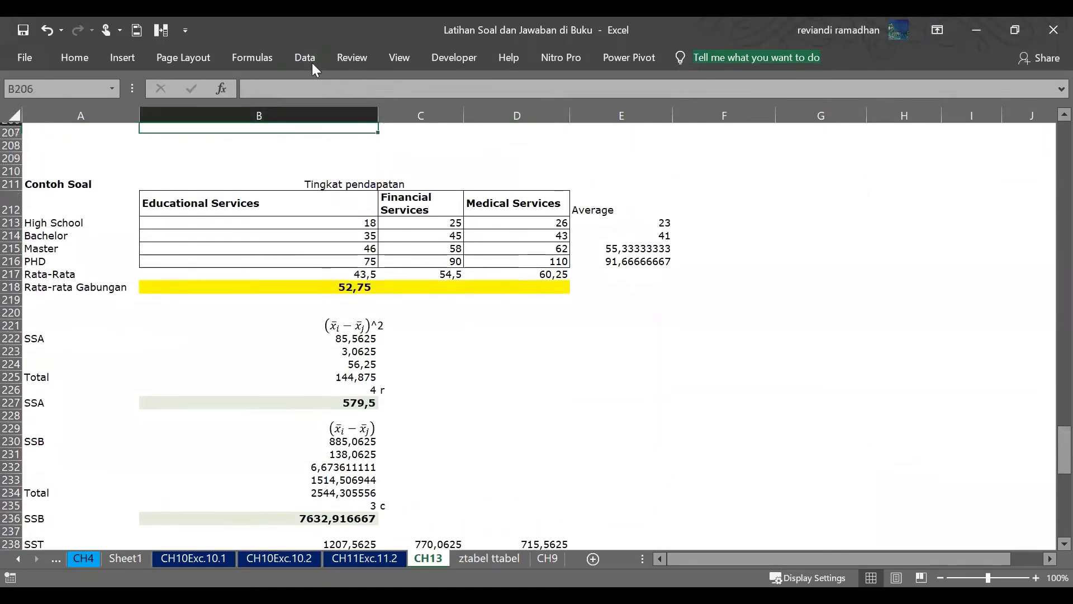
click(312, 59)
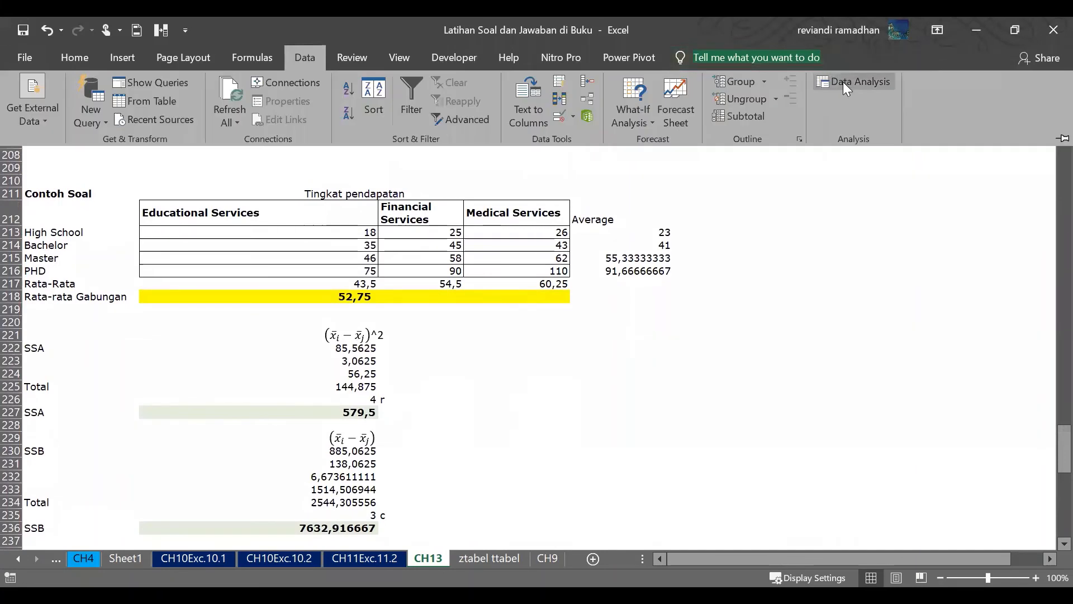
click(844, 82)
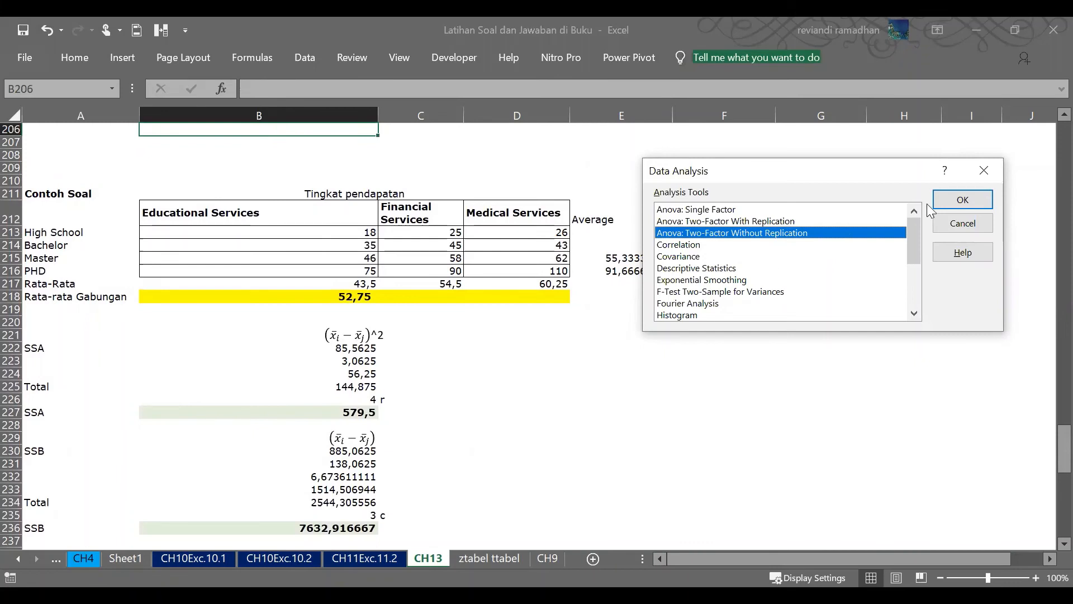
click(975, 201)
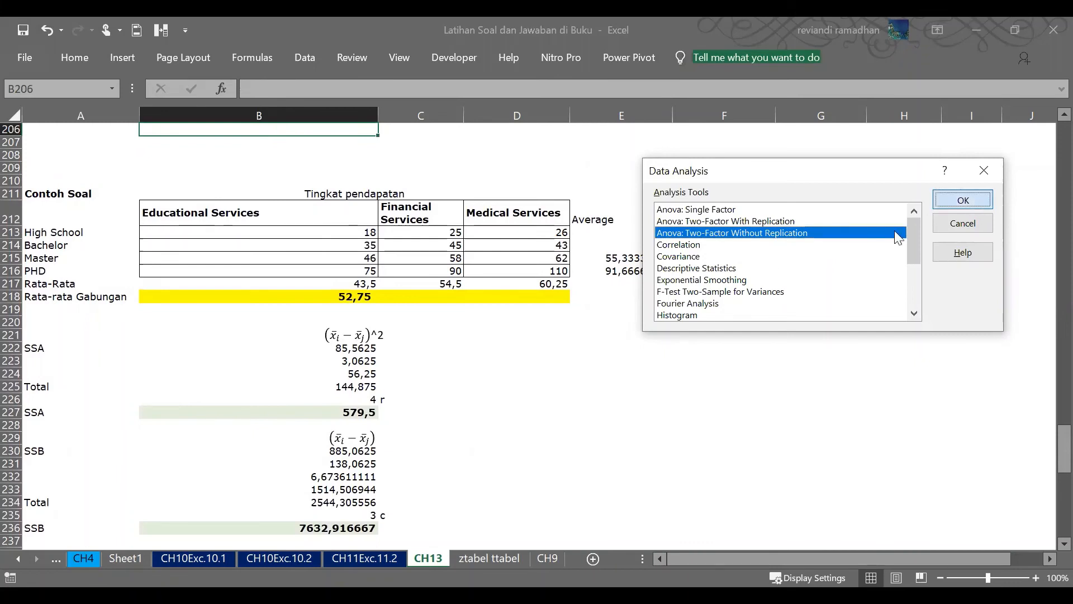
key(BackSpace)
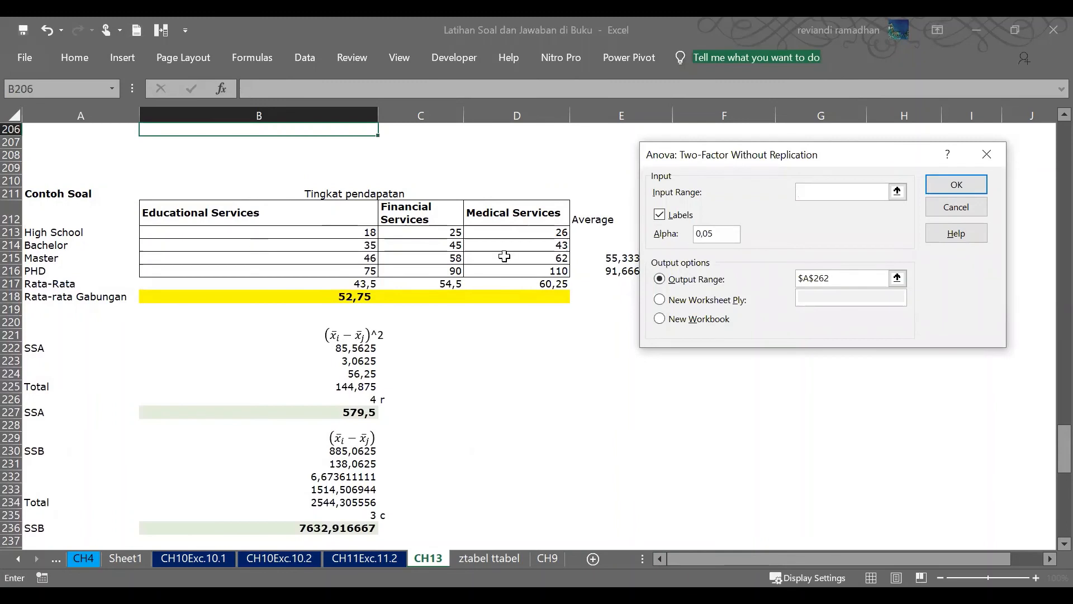
drag(532, 270, 73, 221)
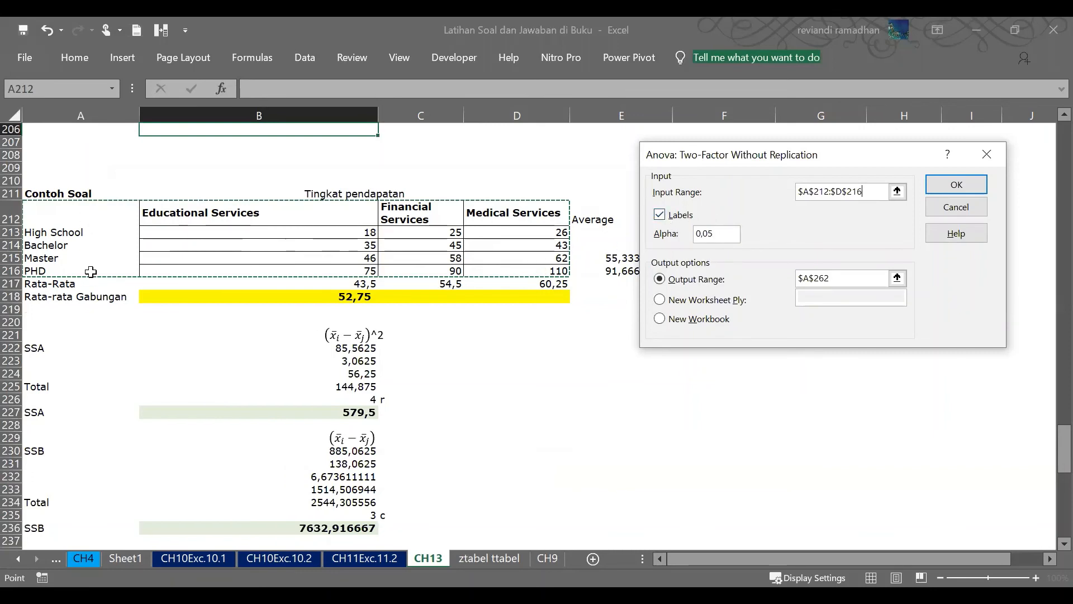
click(725, 232)
Set the analysis output range to cell A261 and run the analysis.
click(874, 277)
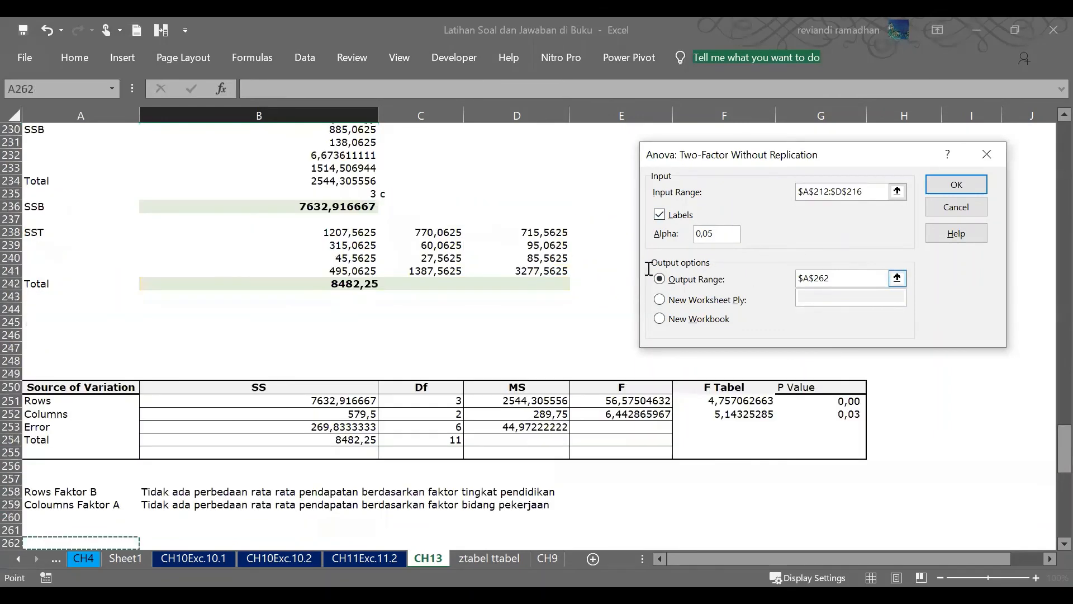
key(BackSpace)
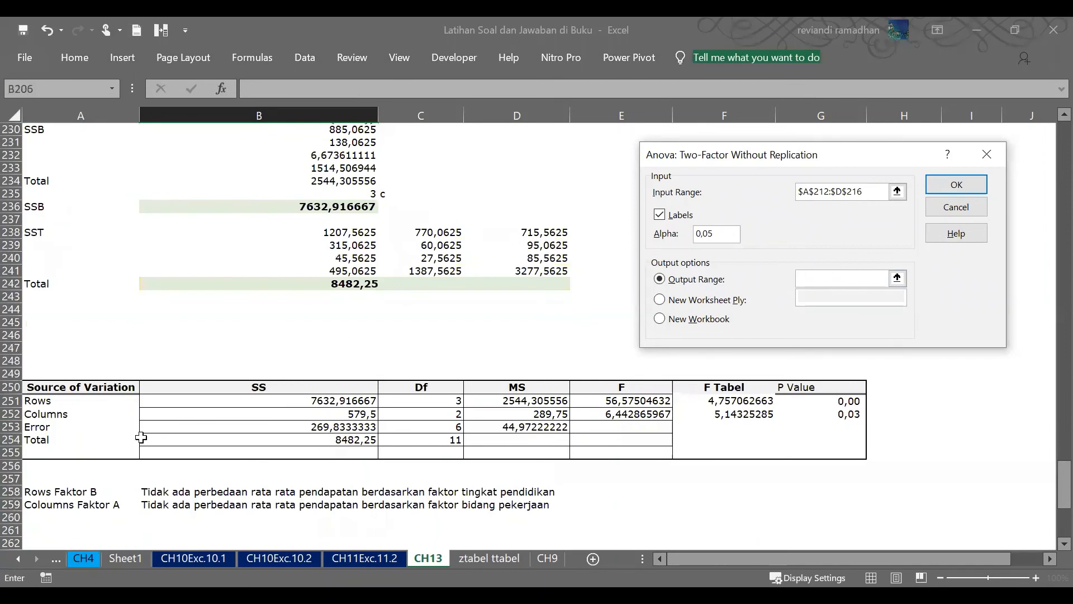
click(41, 531)
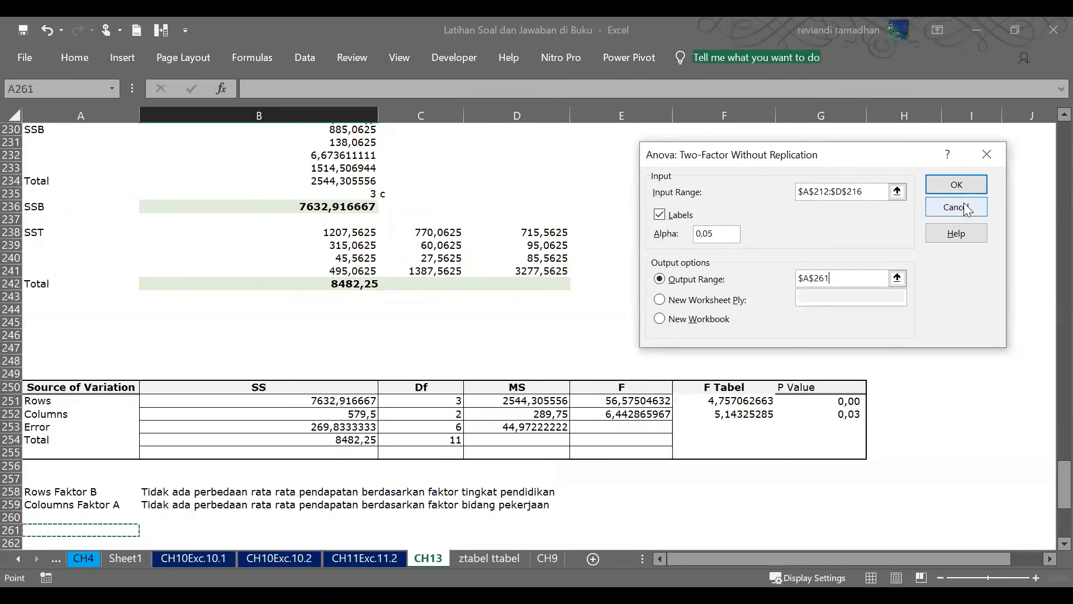
click(958, 185)
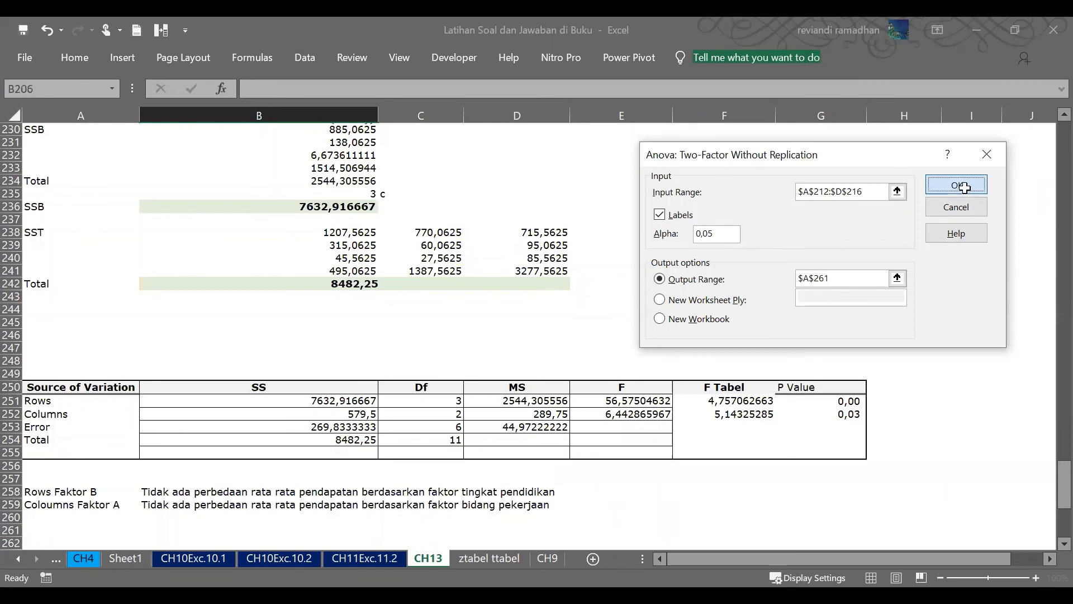
Hide rows 262 to 273 containing the SUMMARY block of the new ANOVA output.
click(725, 475)
key(Down)
key(Down)
key(Down)
key(Down)
key(Down)
key(Down)
key(Down)
key(Down)
key(Down)
key(Down)
key(Down)
key(Down)
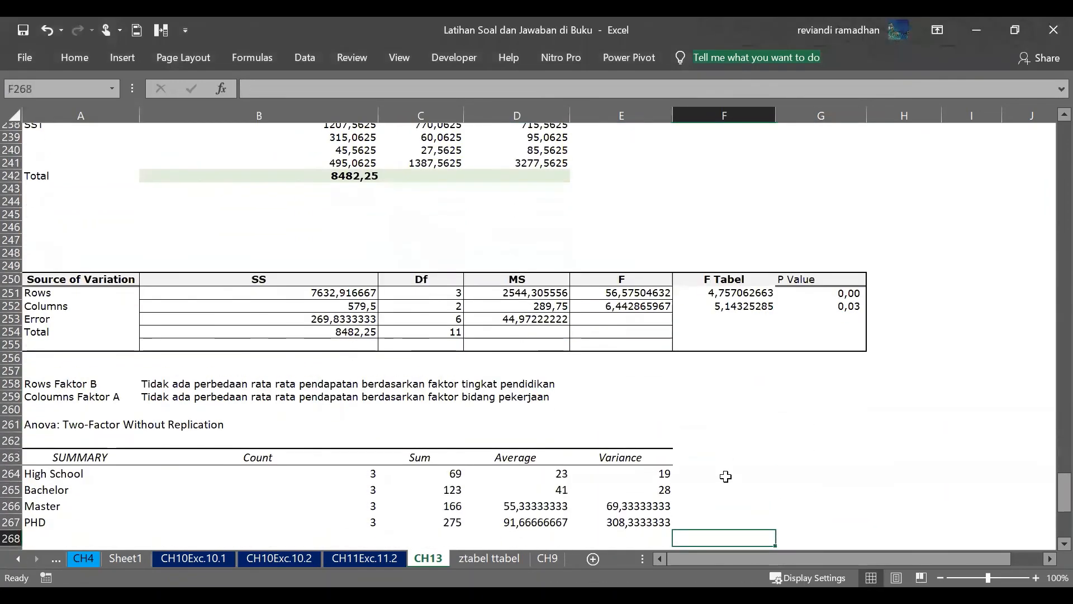
key(Down)
key(Down)
key(Down)
key(Down)
key(Down)
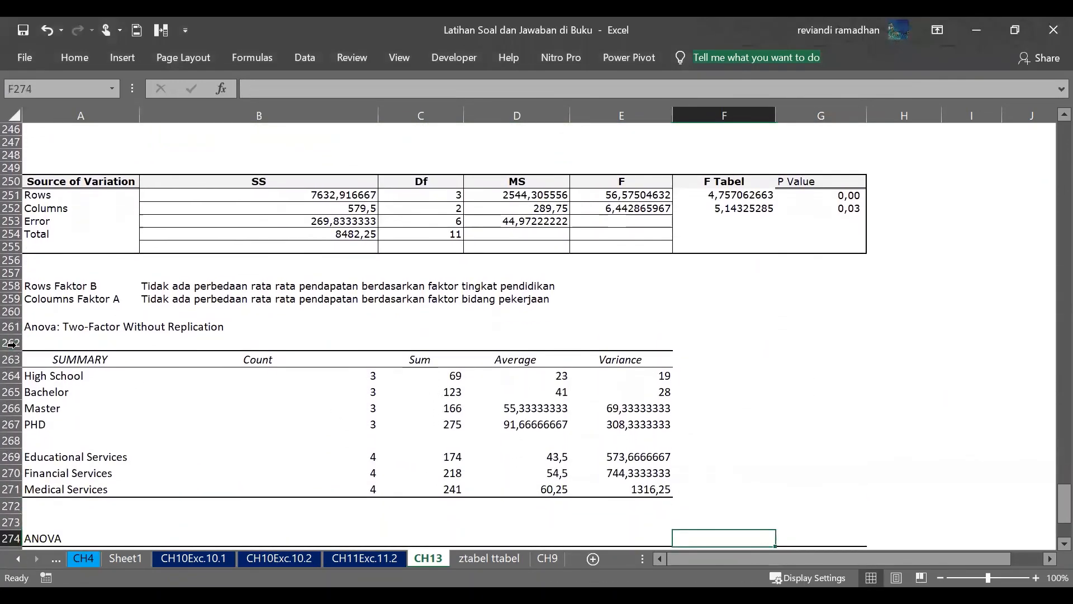
drag(7, 343, 11, 521)
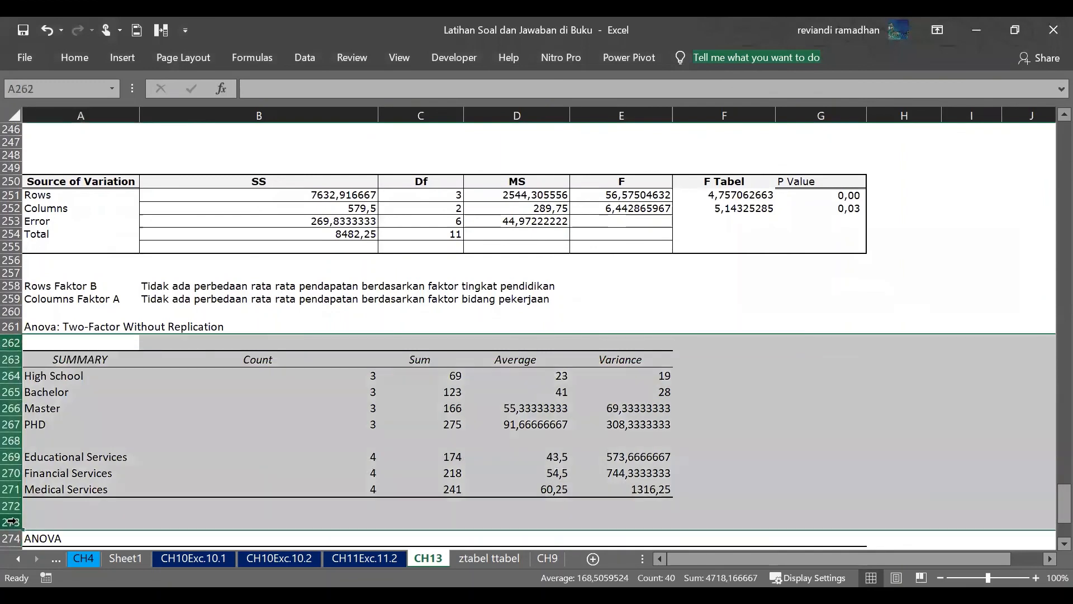
right_click(13, 522)
click(45, 490)
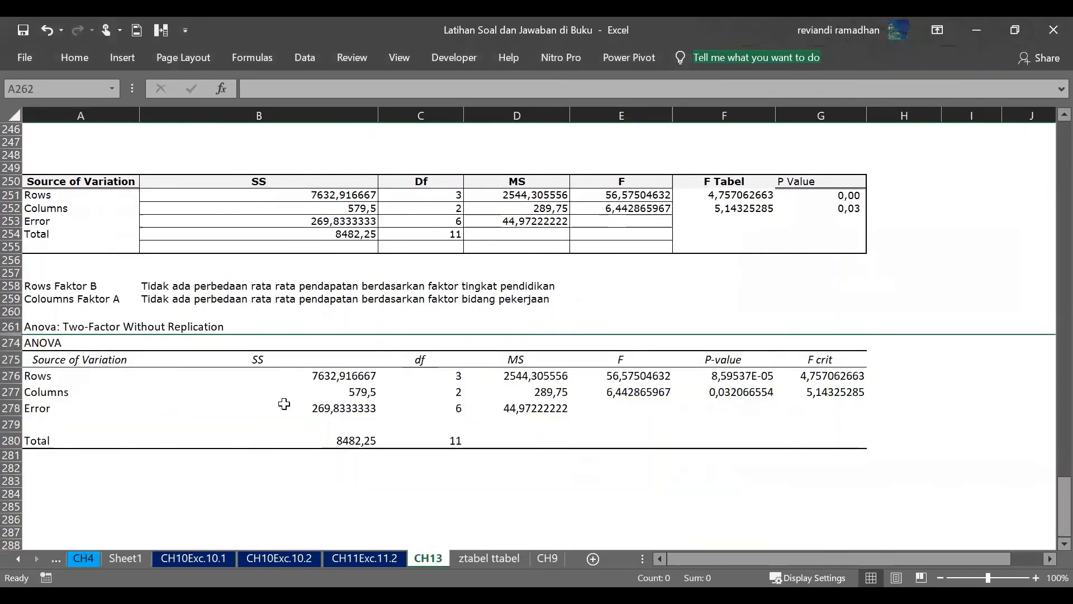
Compare the F values in the manual ANOVA table with the F and P-value results in the Data Analysis output.
click(285, 405)
click(620, 197)
click(619, 208)
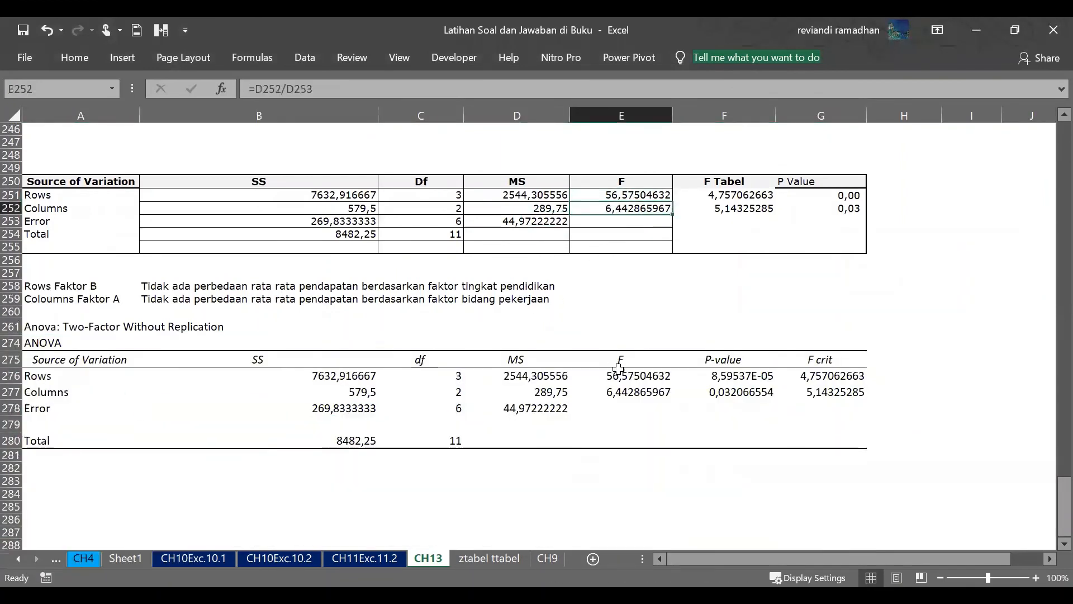
click(619, 373)
click(536, 423)
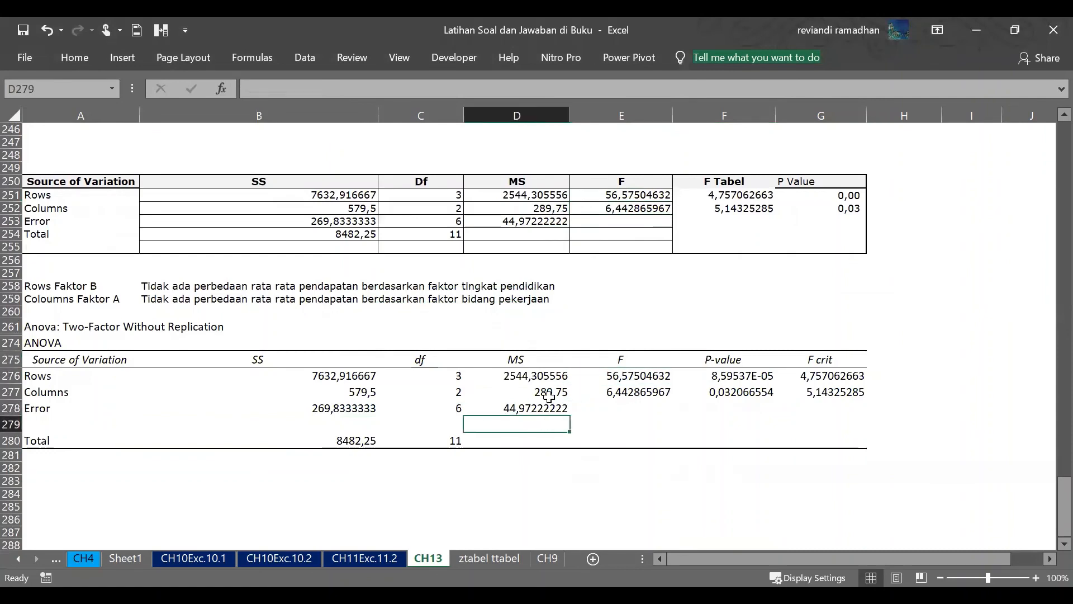
click(551, 394)
click(757, 394)
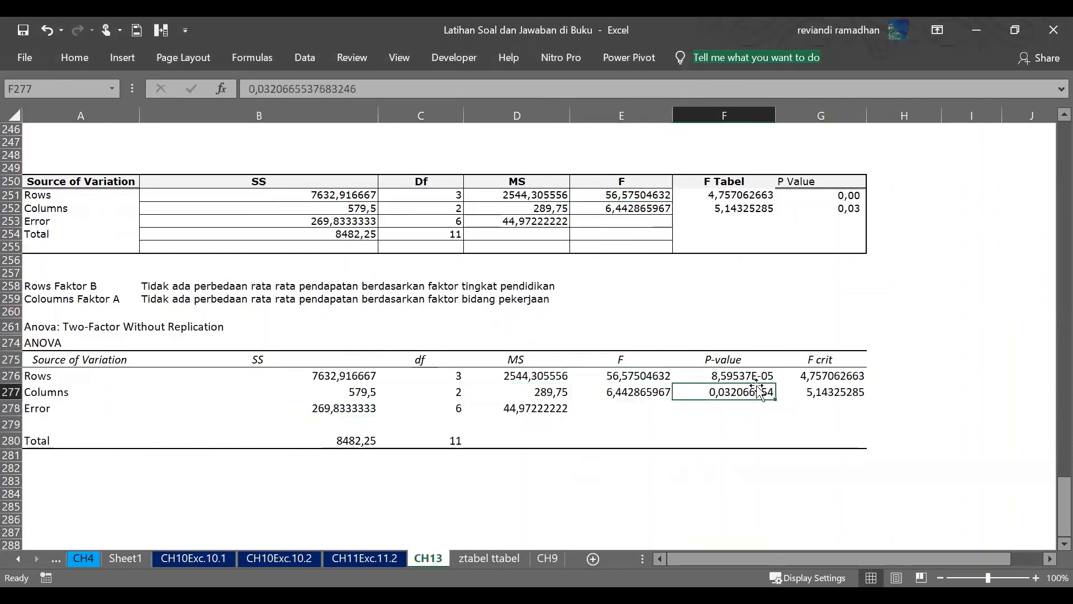
Format the Rows P-value in F276 in Accounting-style number format with eight decimal places.
click(754, 376)
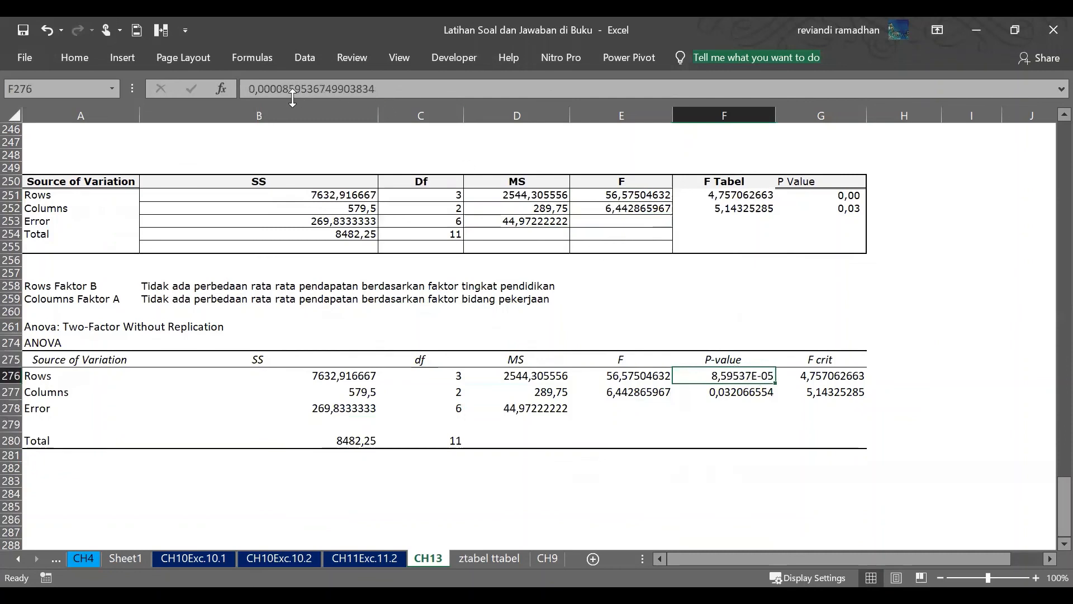
click(68, 50)
click(561, 112)
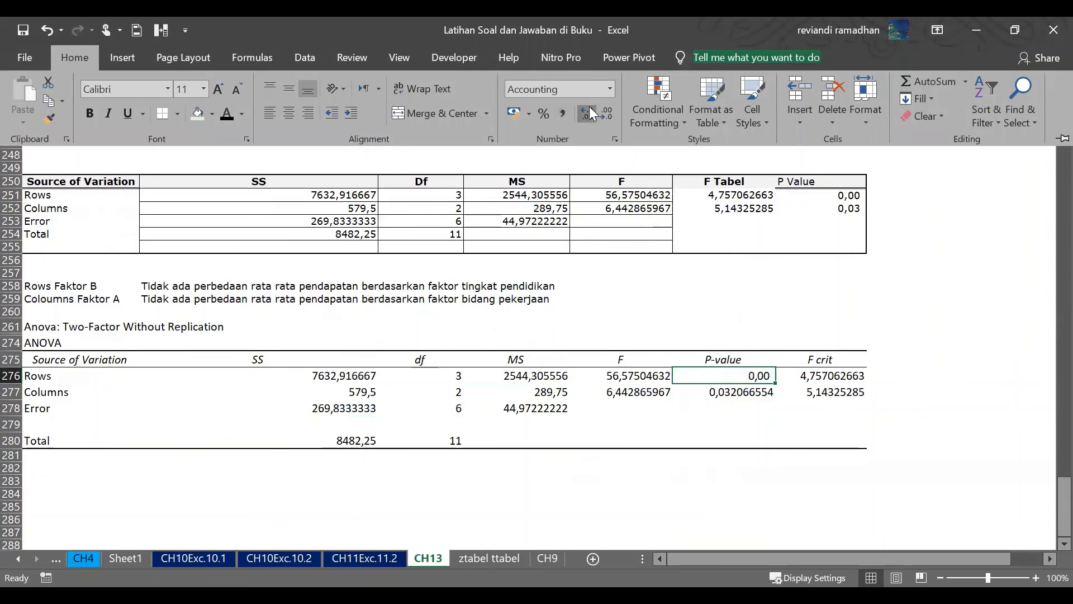
click(589, 106)
click(589, 106)
click(589, 106)
click(589, 106)
click(589, 106)
click(589, 106)
click(589, 106)
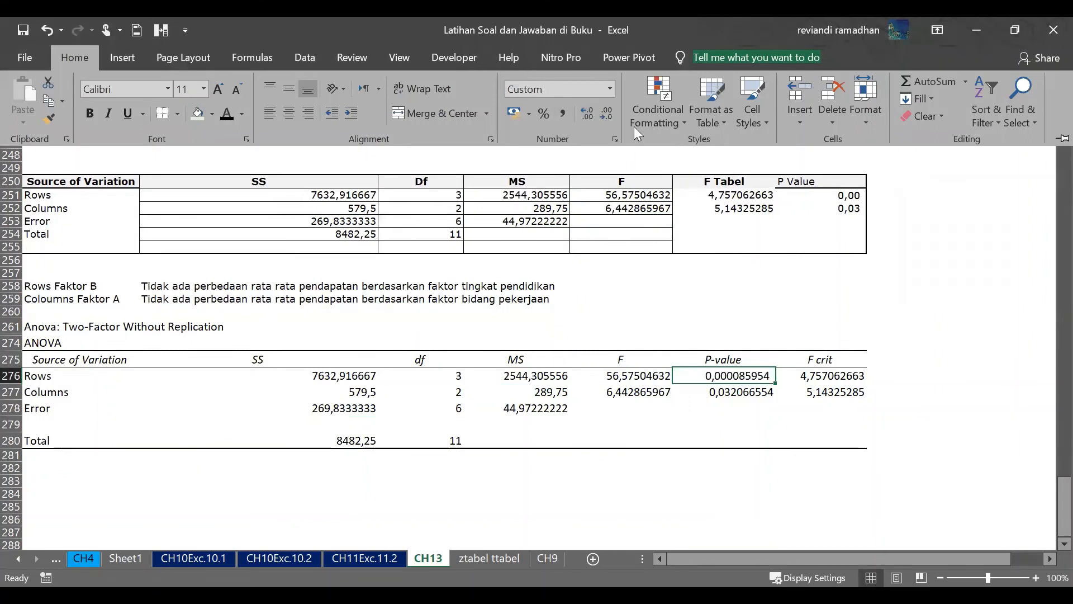
click(608, 113)
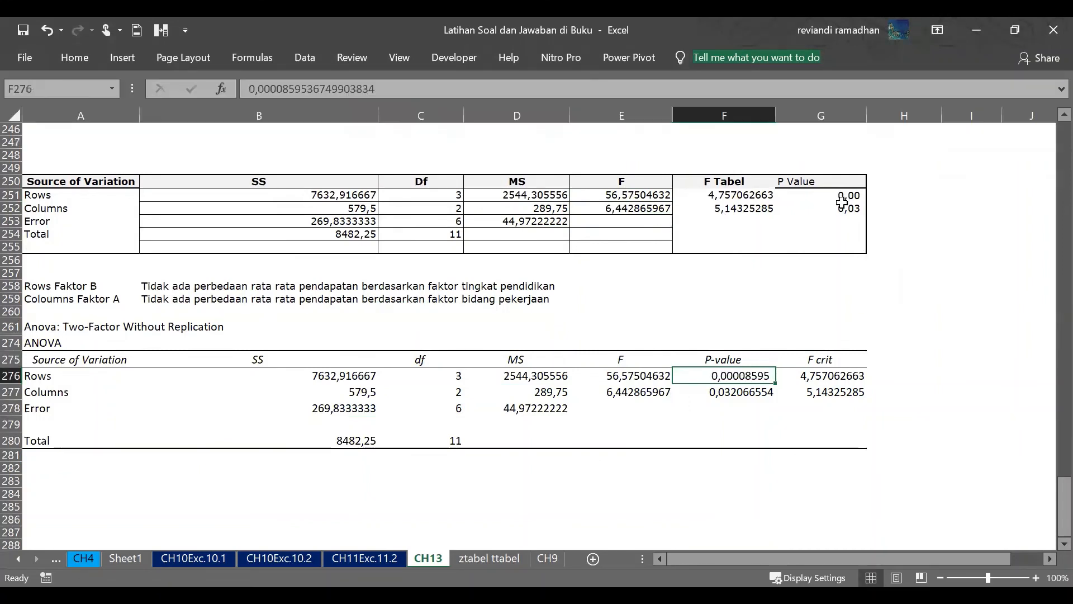
Check the output's F crit values against the manual F Tabel column, and review the output's title and source labels.
click(837, 374)
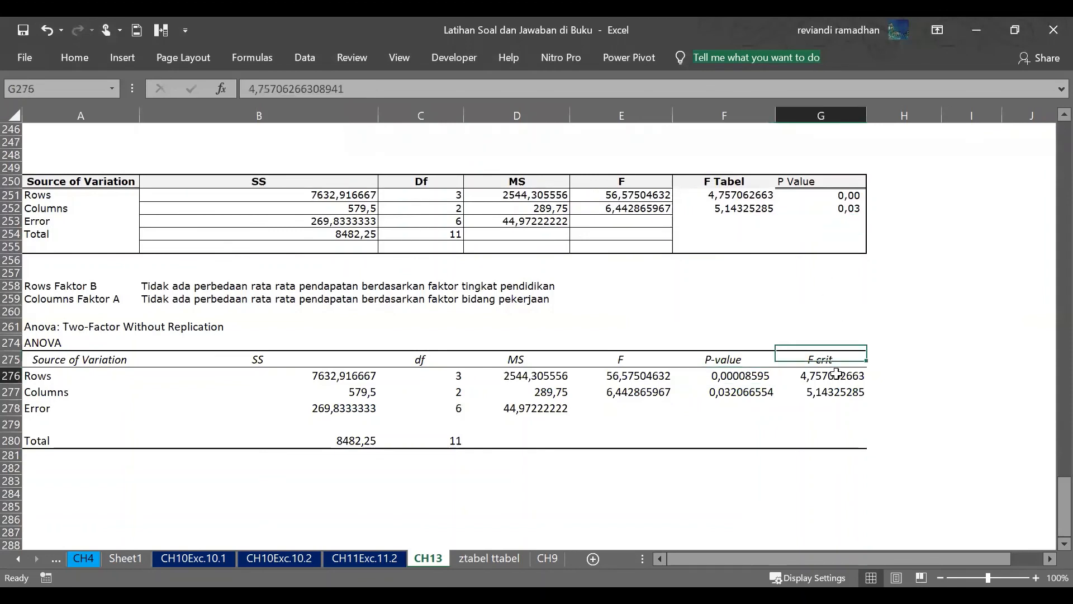
click(843, 394)
click(758, 230)
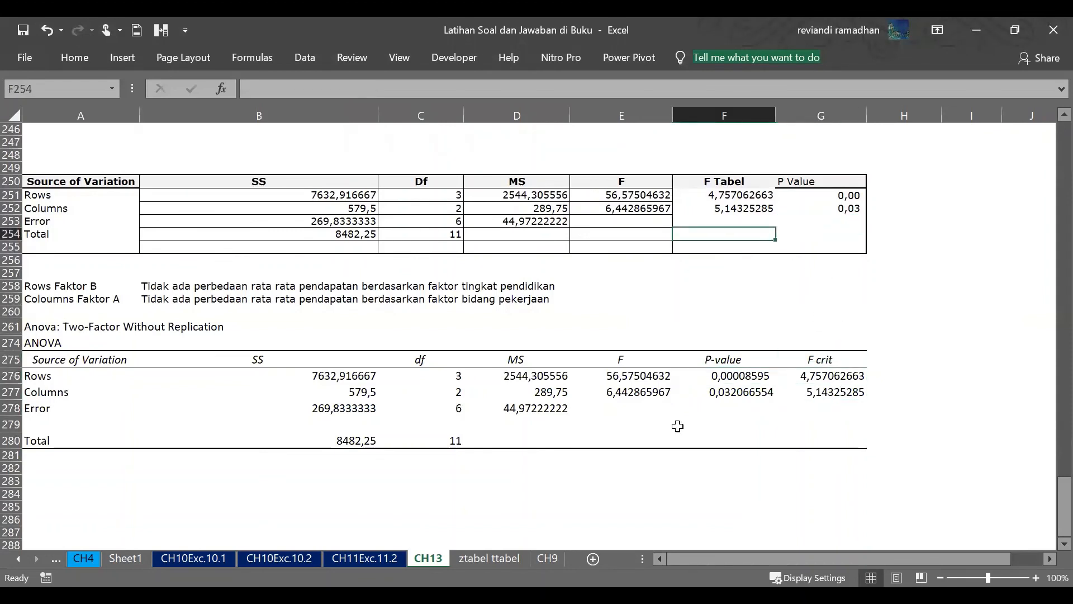
click(590, 444)
click(79, 380)
click(75, 345)
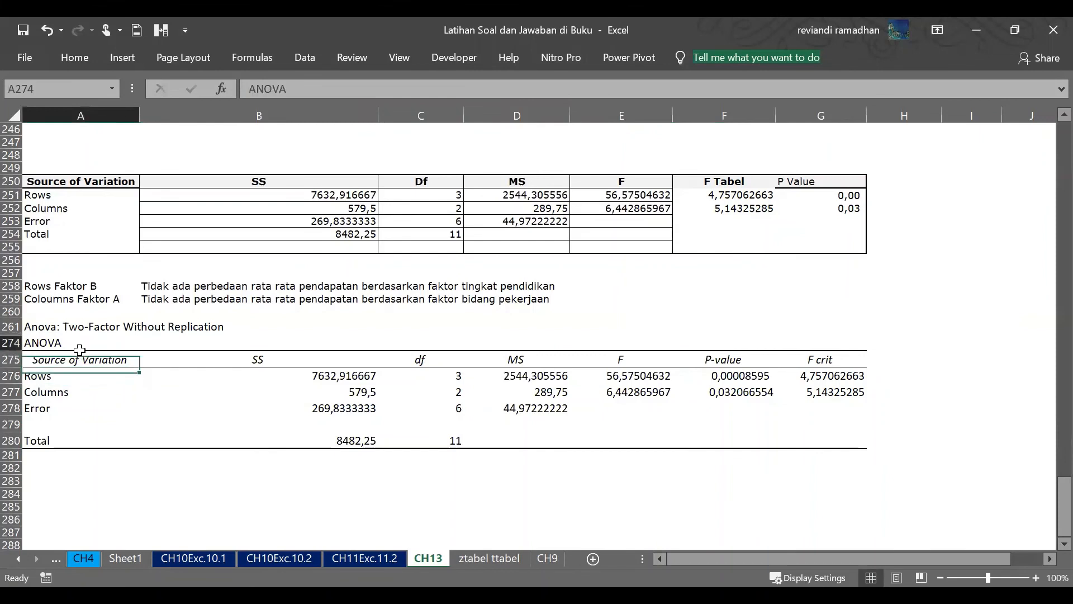
click(44, 328)
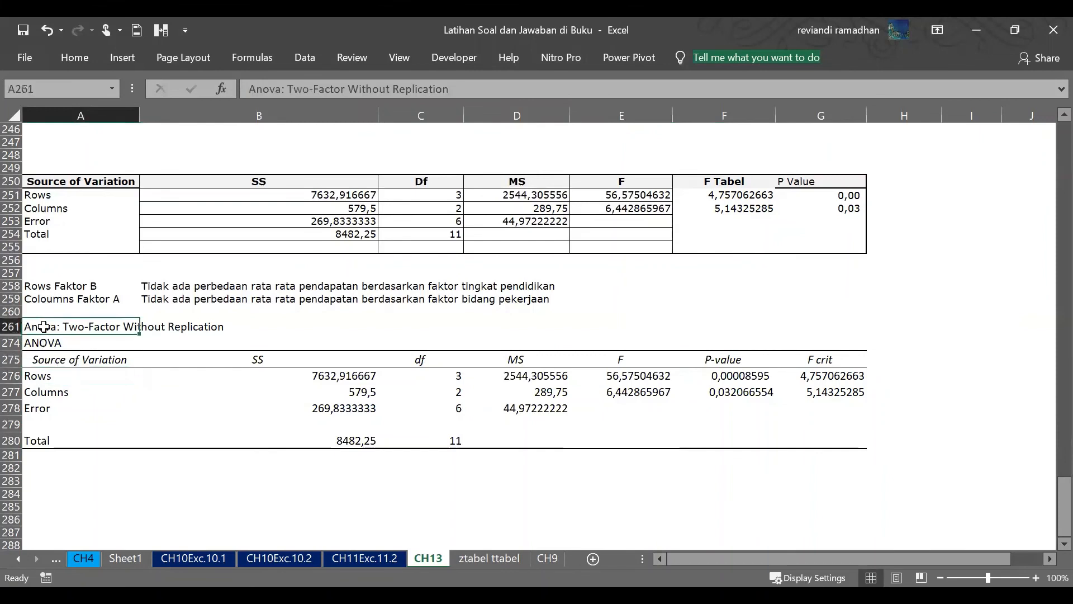
click(59, 393)
click(520, 435)
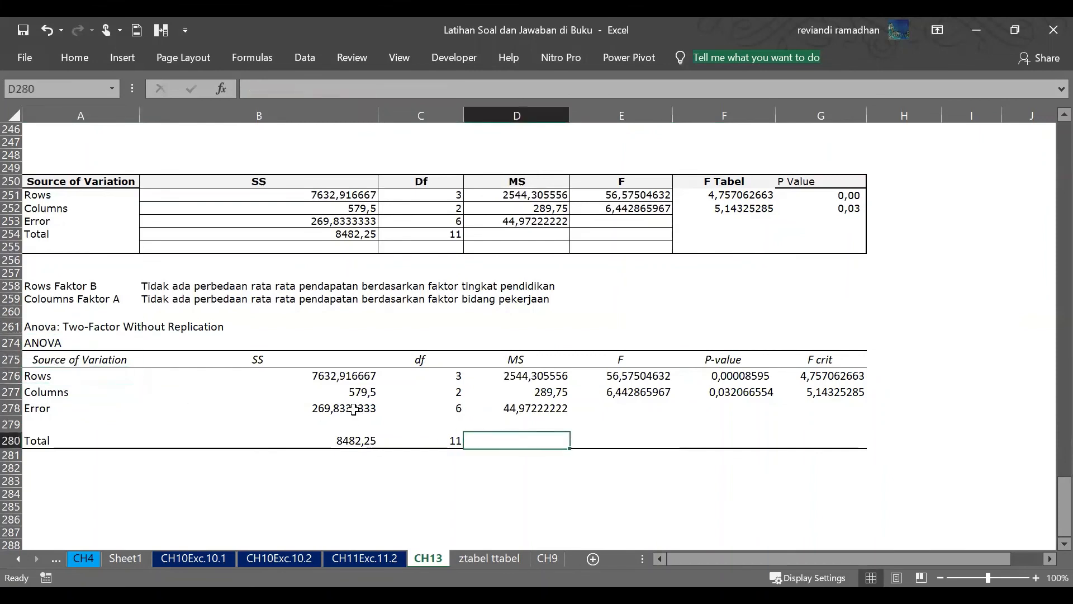
Review the SSA, SSB and SST calculations and the Faktor B and Faktor A conclusions in rows 258 and 259.
scroll(287, 445, up, 15)
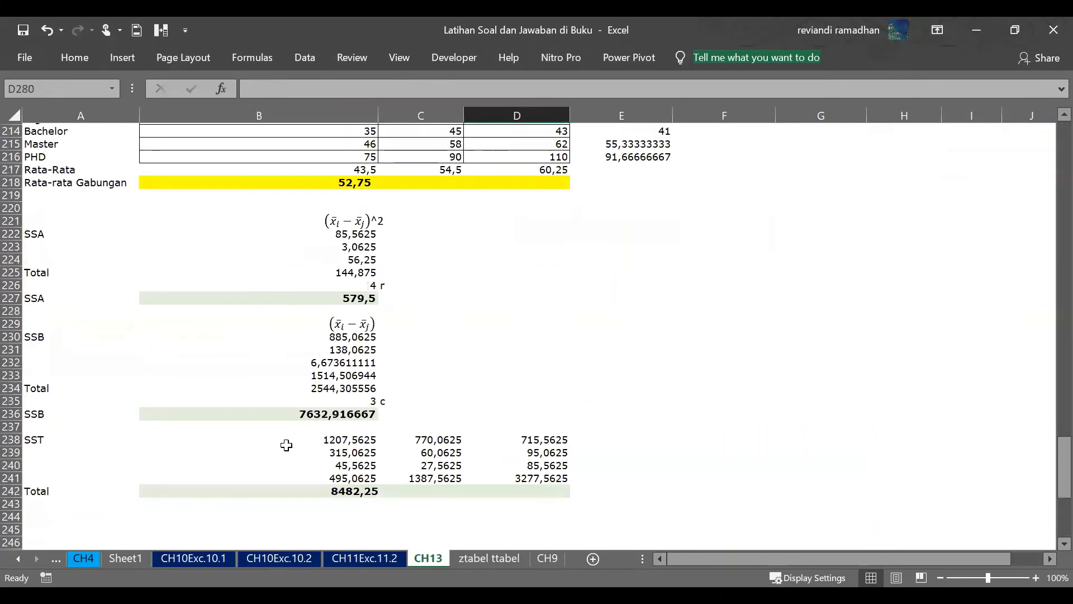
scroll(286, 445, down, 8)
scroll(286, 444, down, 11)
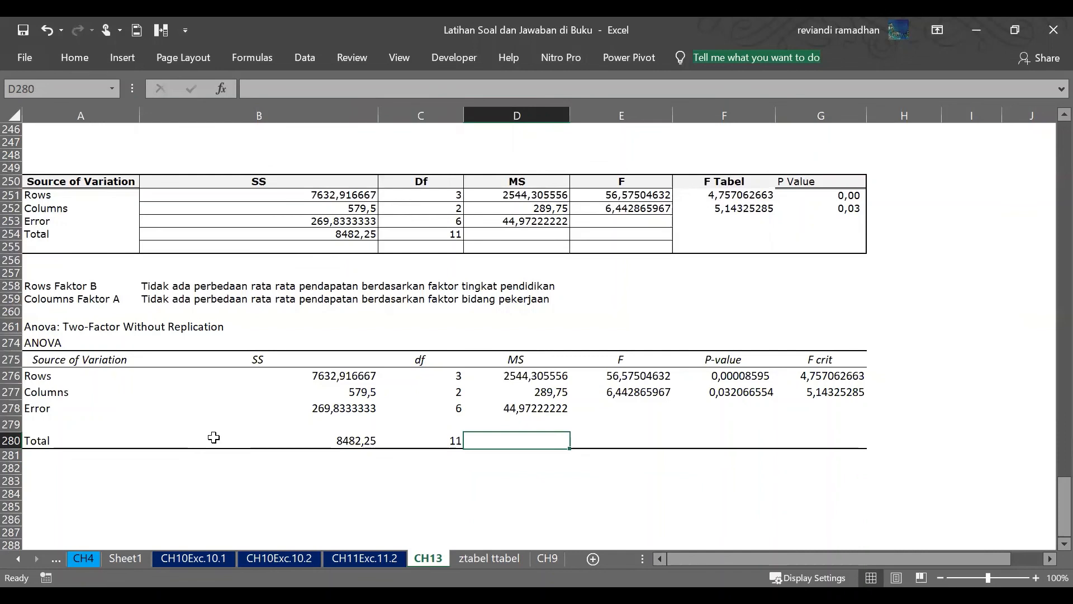
scroll(214, 437, up, 6)
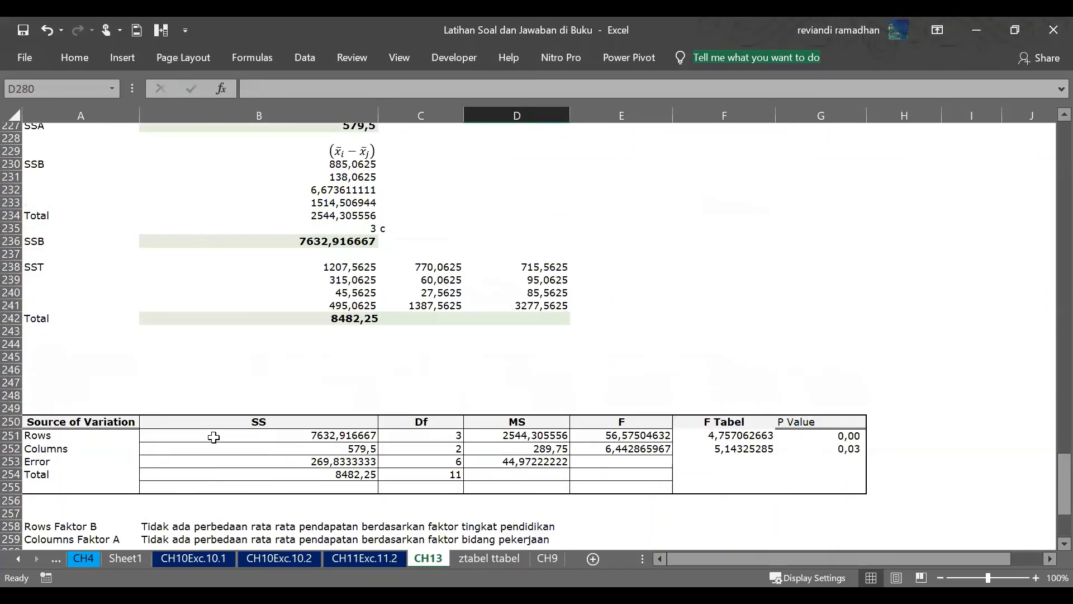
scroll(214, 437, down, 6)
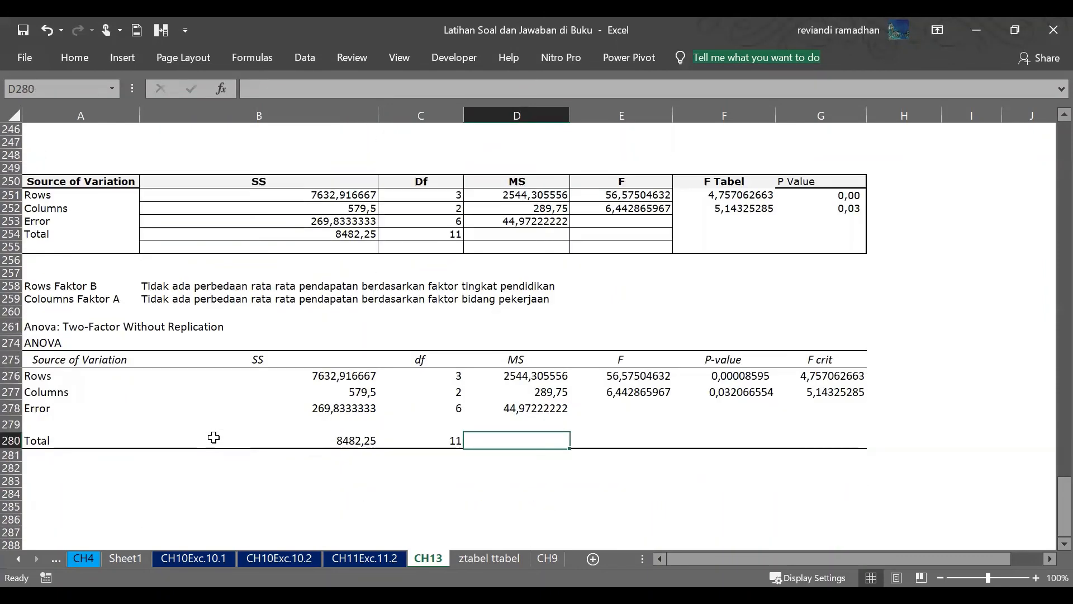
click(83, 298)
click(82, 283)
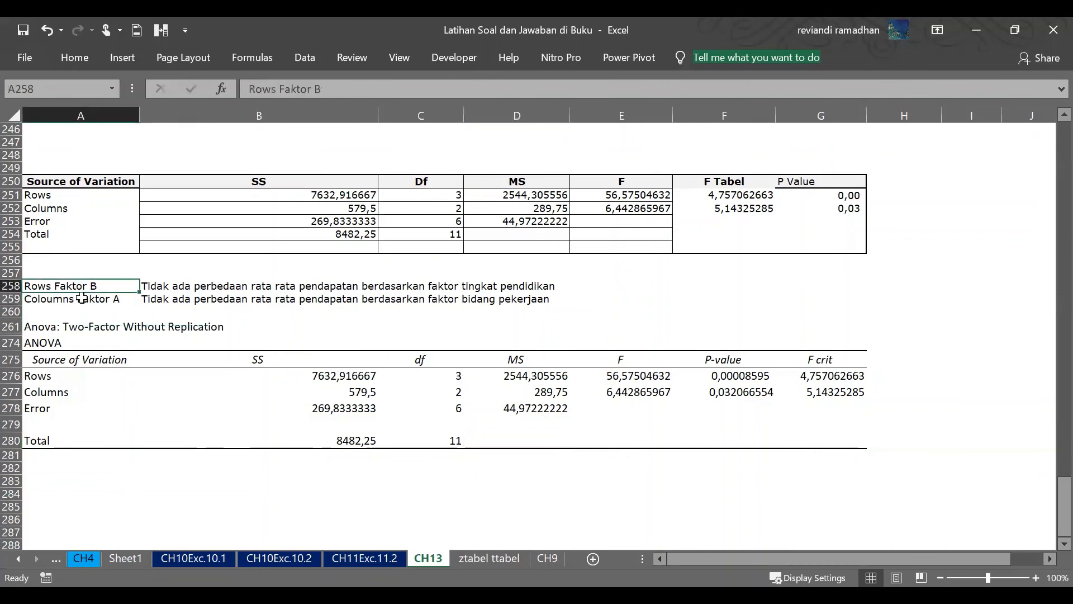
click(82, 298)
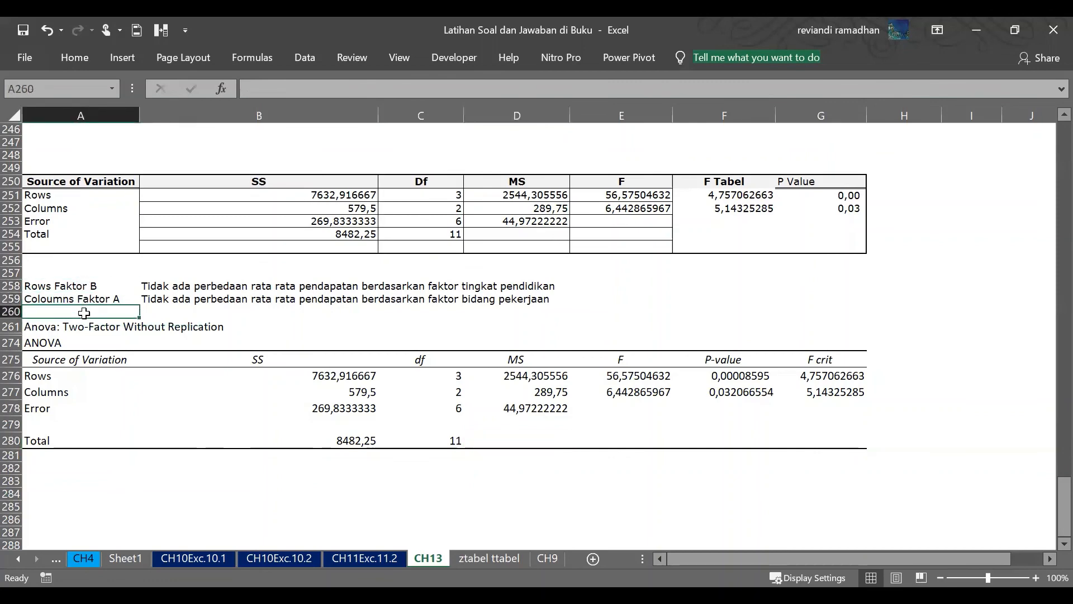
click(147, 312)
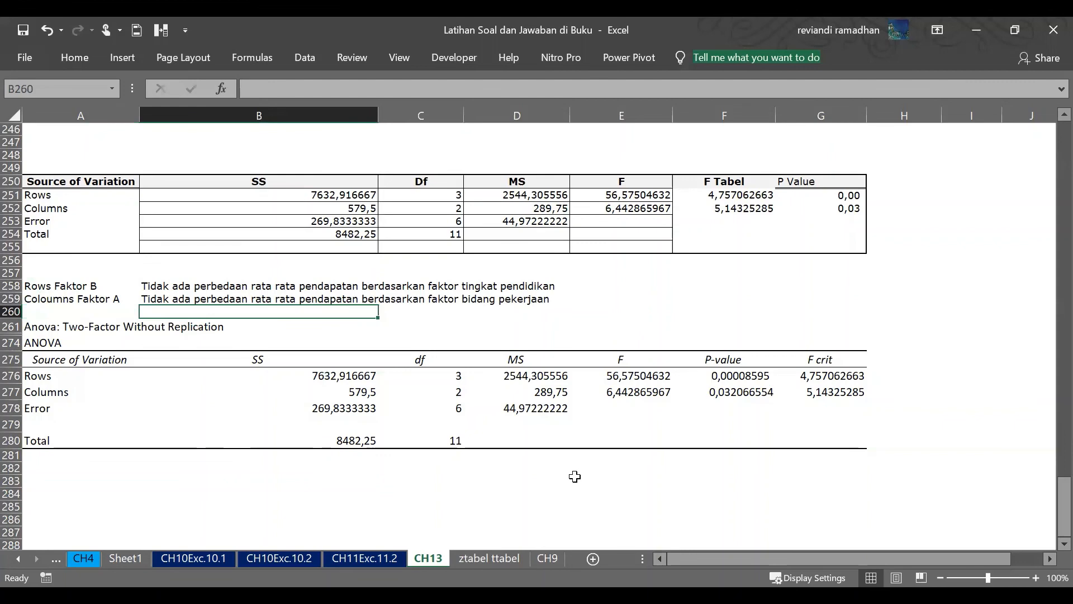
key(alt+Tab)
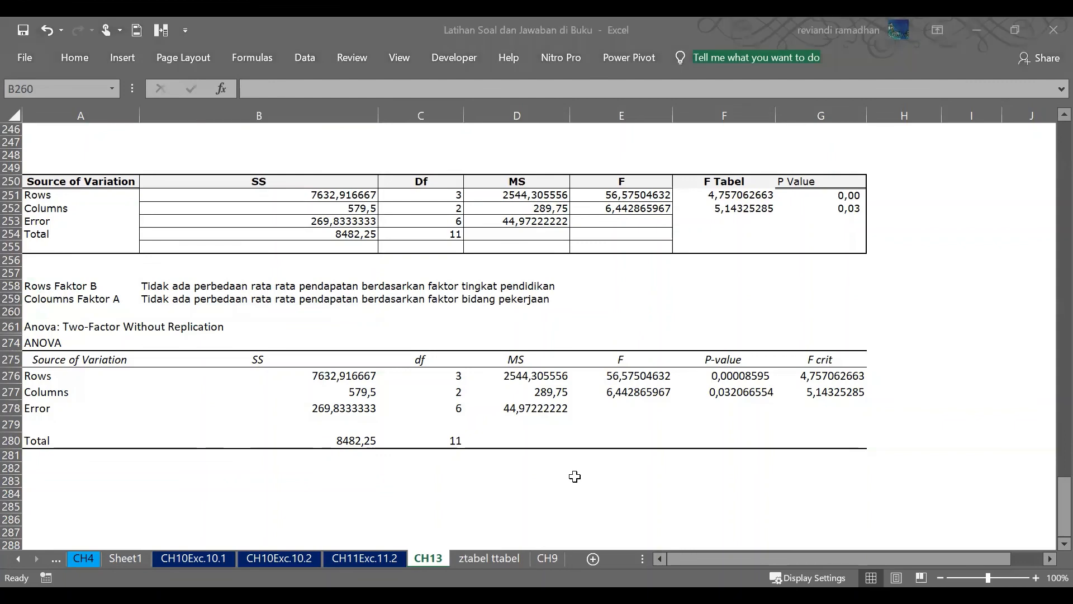